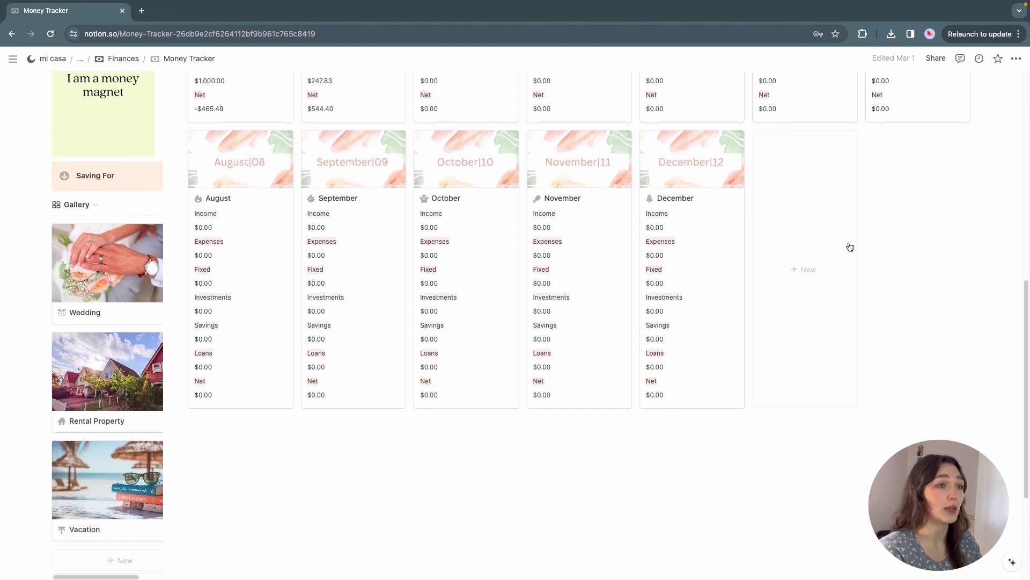
Step: Review the monthly gallery cards and the Glossary page links from Transactions through Wish List
{"action": "scroll", "coordinate": [850, 247], "scroll_direction": "up", "scroll_amount": 10}
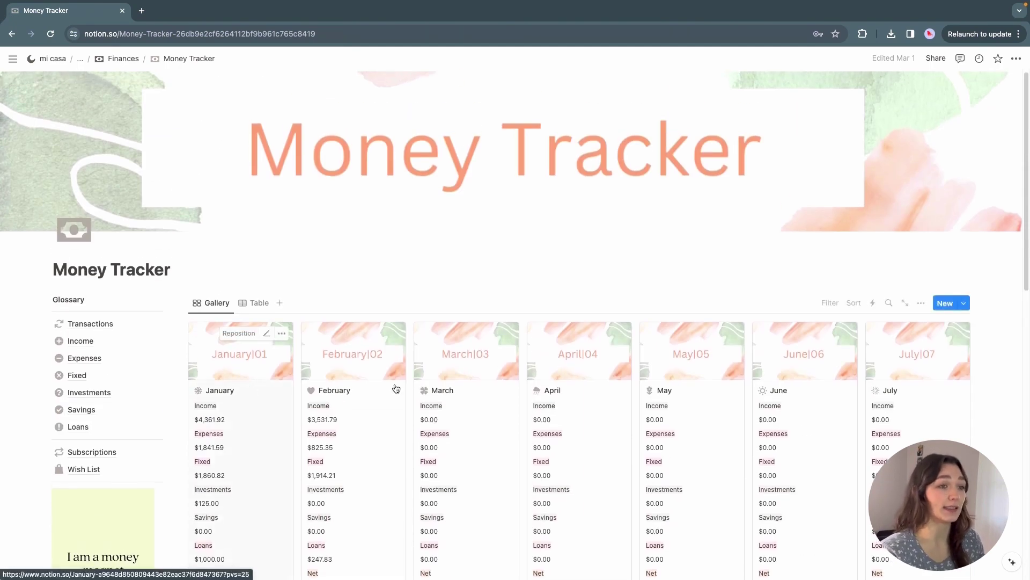
{"action": "scroll", "coordinate": [911, 395], "scroll_direction": "down", "scroll_amount": 2}
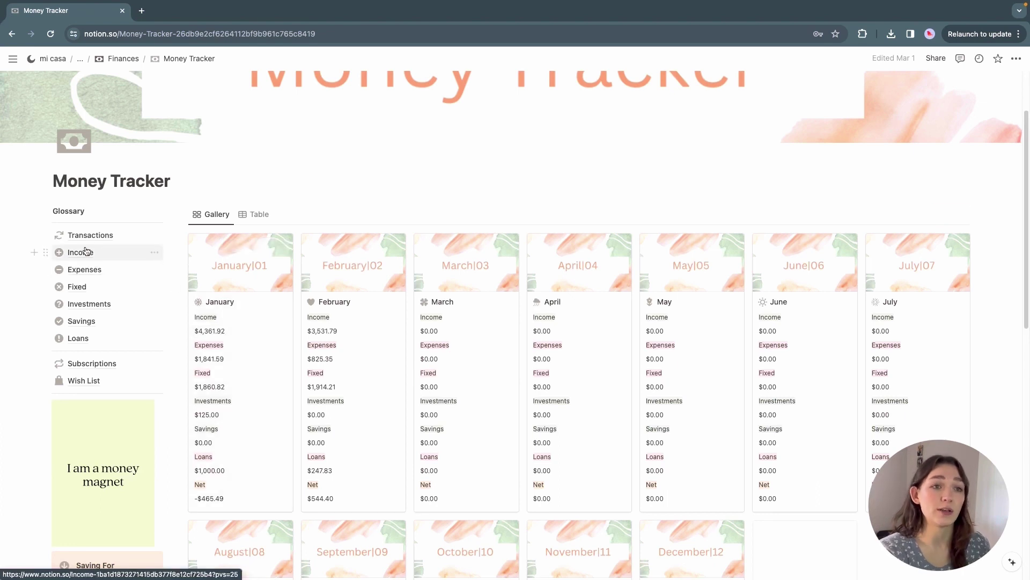
{"action": "mouse_move", "coordinate": [83, 258]}
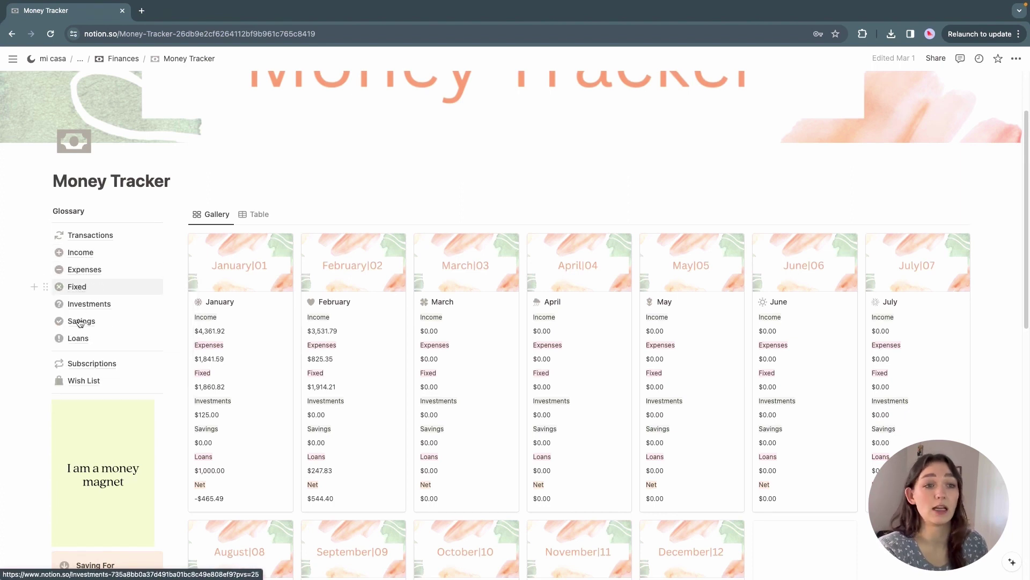
{"action": "mouse_move", "coordinate": [81, 363]}
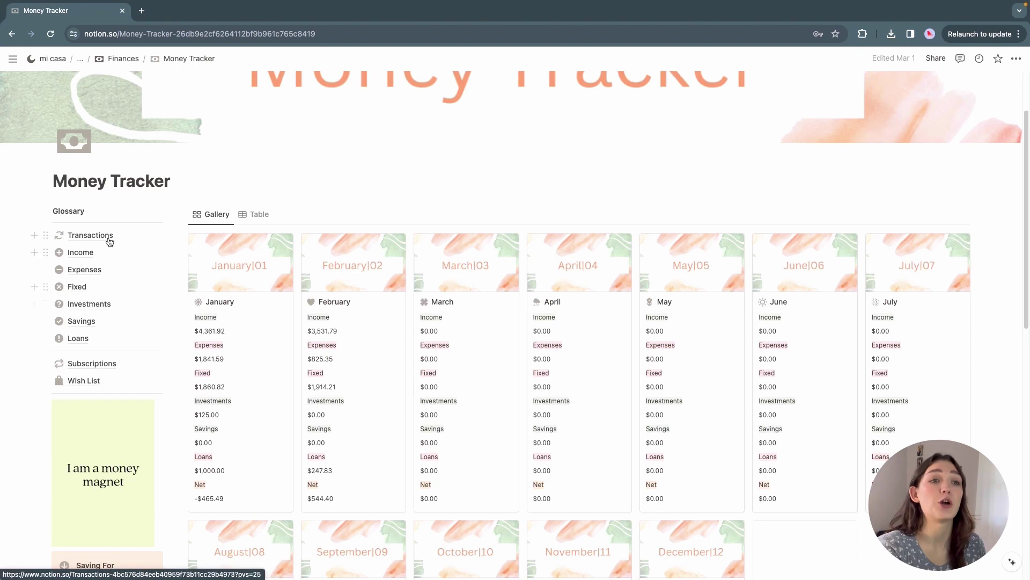
{"action": "mouse_move", "coordinate": [108, 239]}
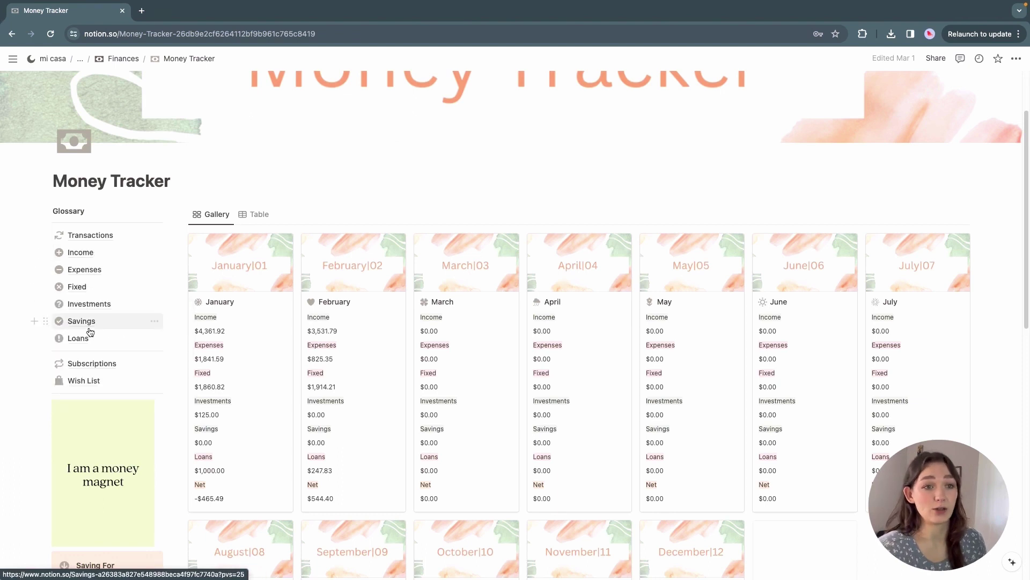
{"action": "mouse_move", "coordinate": [88, 330]}
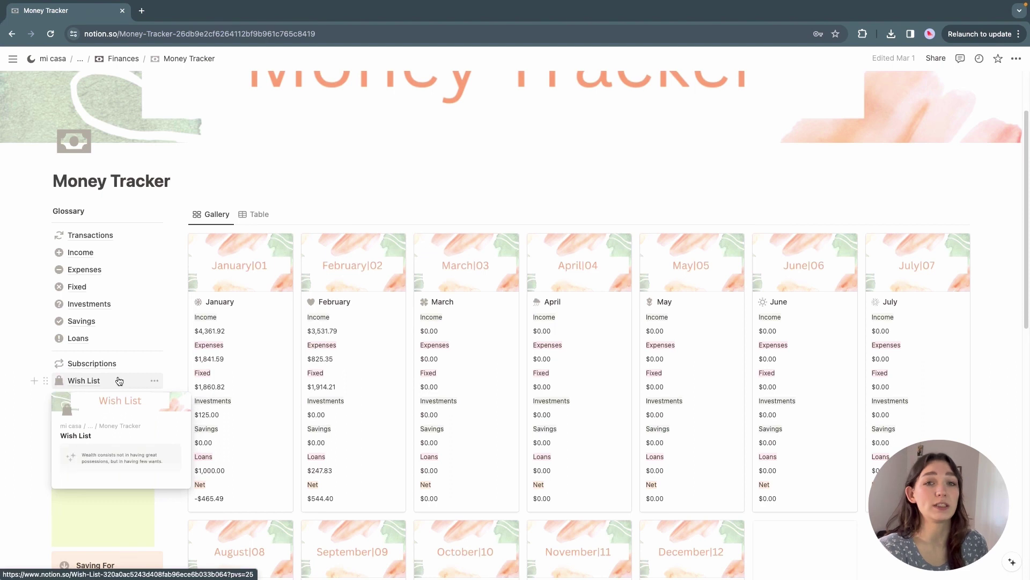
{"action": "mouse_move", "coordinate": [125, 367]}
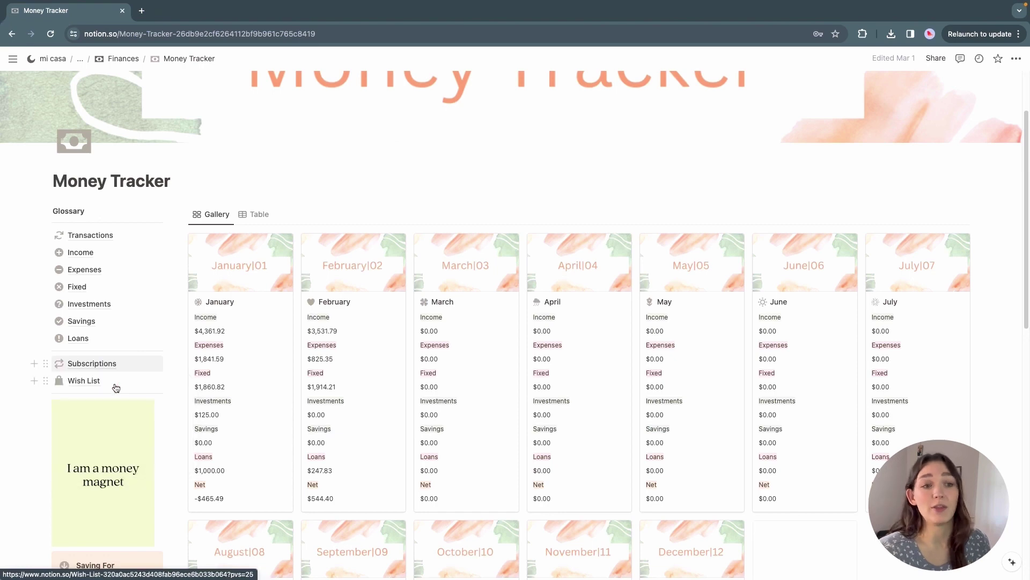
{"action": "mouse_move", "coordinate": [114, 387]}
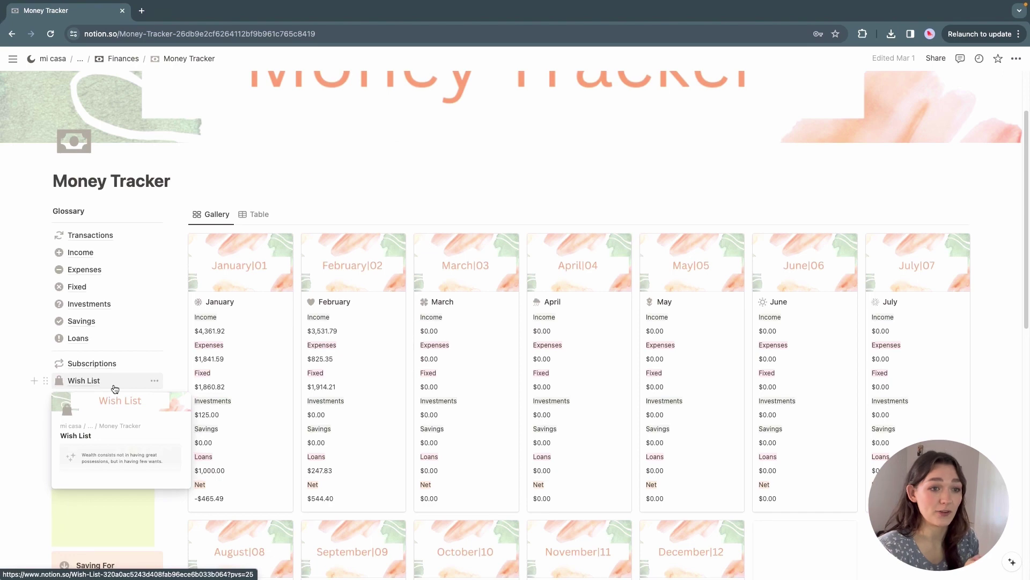
Step: Look over the affirmation widget and the Saving For gallery with its Wedding, Rental Property and Vacation cards
{"action": "scroll", "coordinate": [120, 379], "scroll_direction": "down", "scroll_amount": 5}
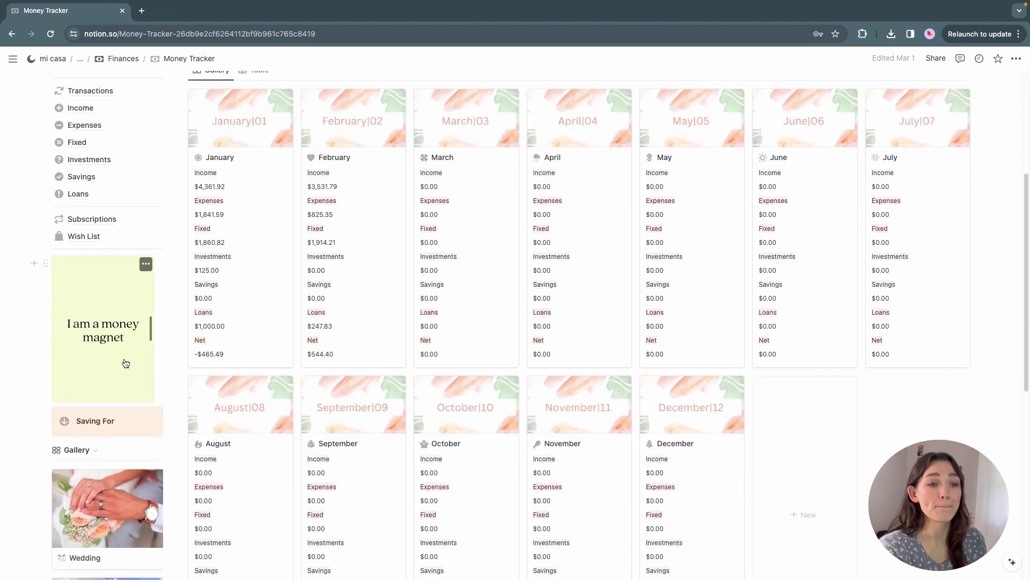
{"action": "scroll", "coordinate": [201, 344], "scroll_direction": "down", "scroll_amount": 4}
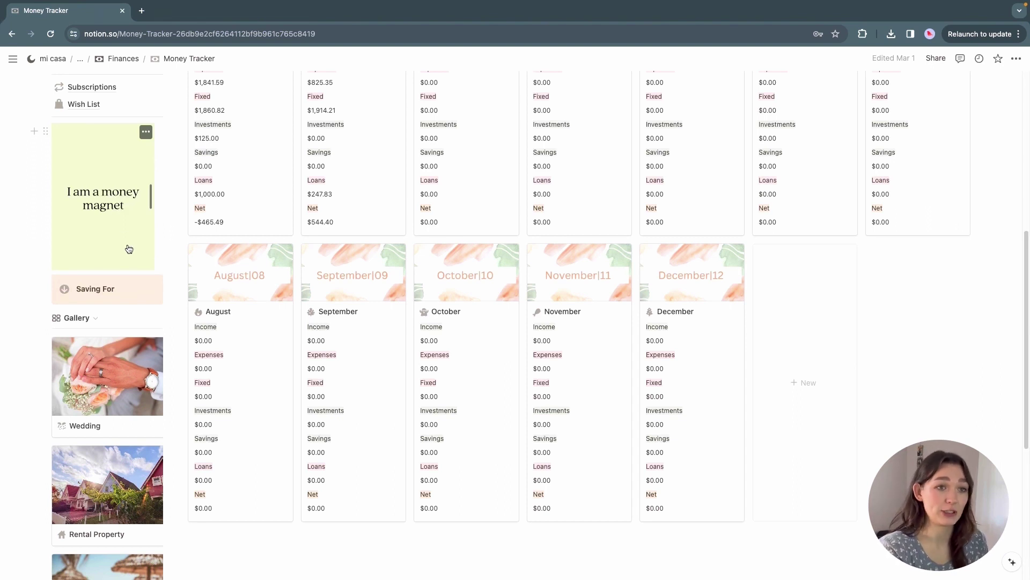
{"action": "scroll", "coordinate": [91, 499], "scroll_direction": "down", "scroll_amount": 1}
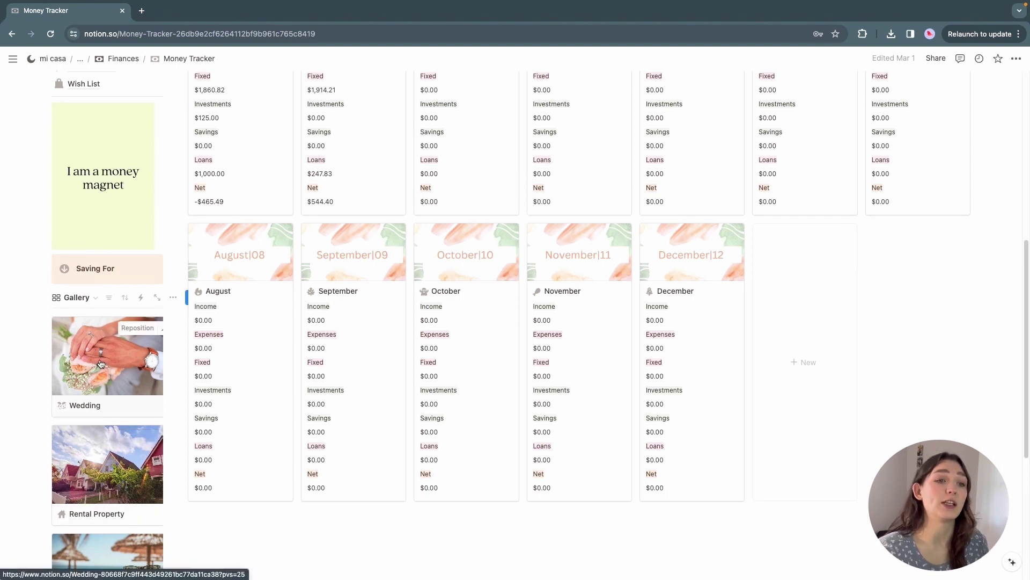
{"action": "scroll", "coordinate": [117, 511], "scroll_direction": "down", "scroll_amount": 1}
{"action": "scroll", "coordinate": [117, 510], "scroll_direction": "down", "scroll_amount": 2}
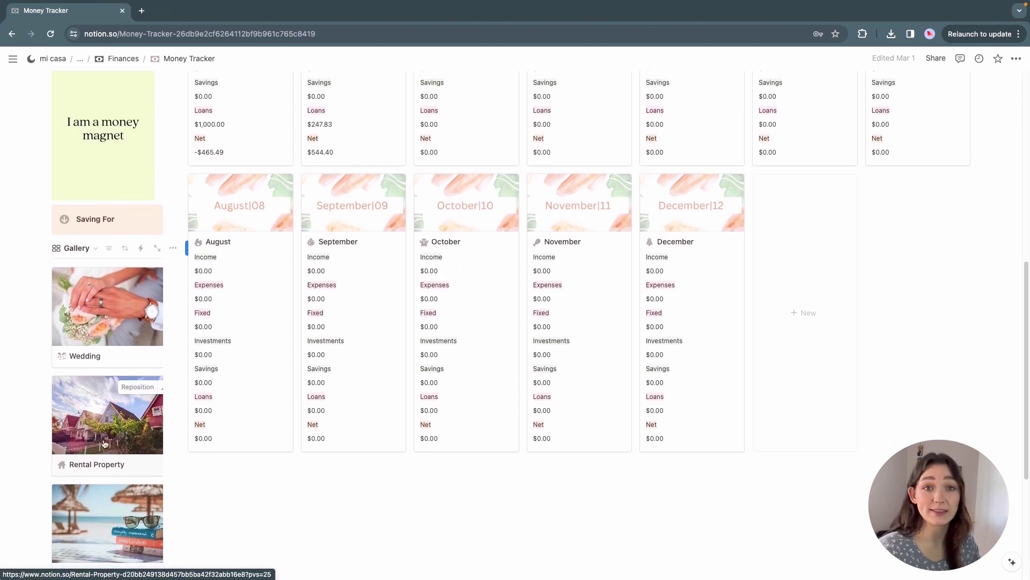
{"action": "scroll", "coordinate": [102, 443], "scroll_direction": "down", "scroll_amount": 2}
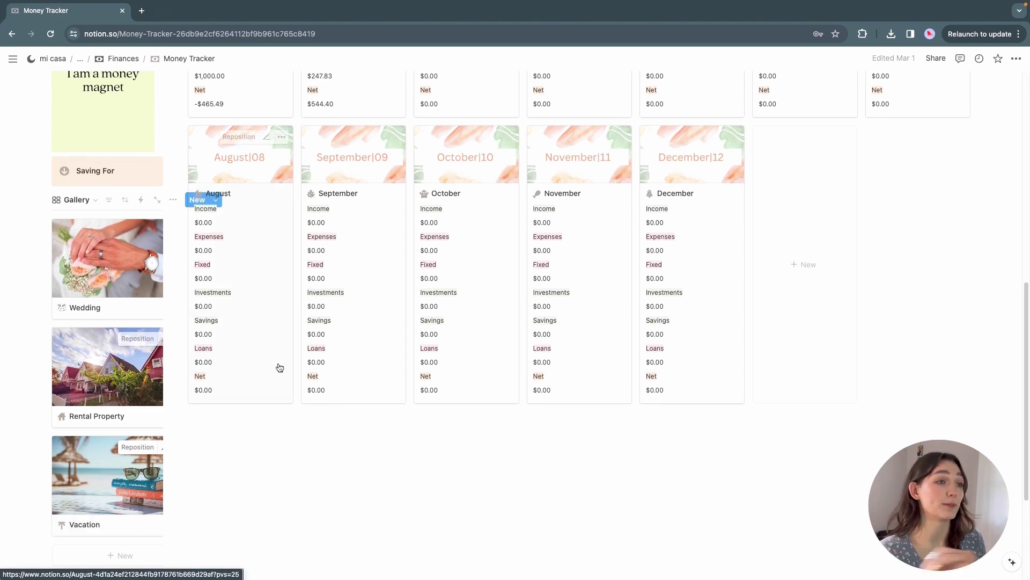
Step: Open the February page from the monthly gallery and review its full transactions table
{"action": "scroll", "coordinate": [278, 364], "scroll_direction": "up", "scroll_amount": 5}
{"action": "left_click", "coordinate": [354, 322]}
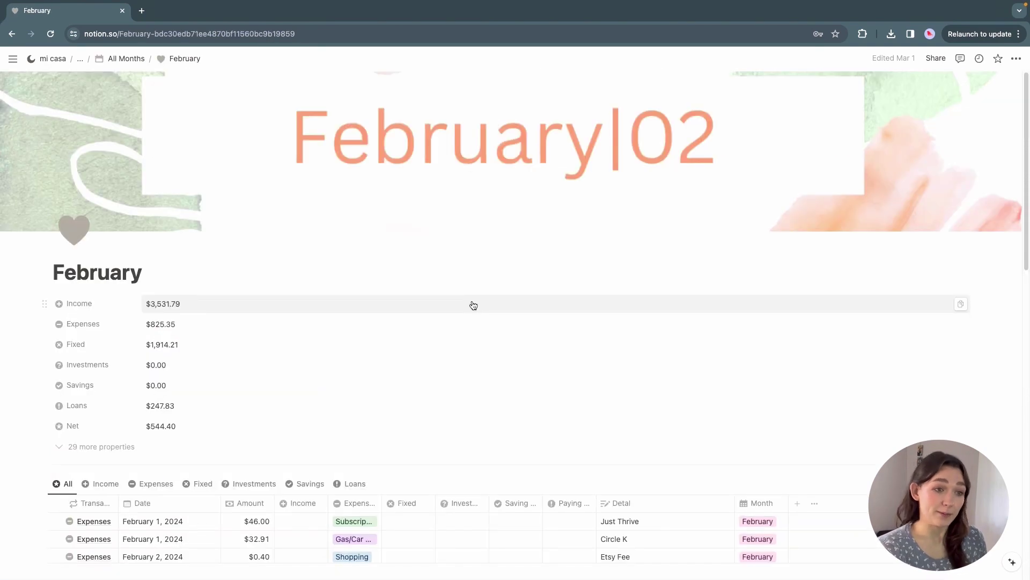
{"action": "scroll", "coordinate": [473, 305], "scroll_direction": "down", "scroll_amount": 4}
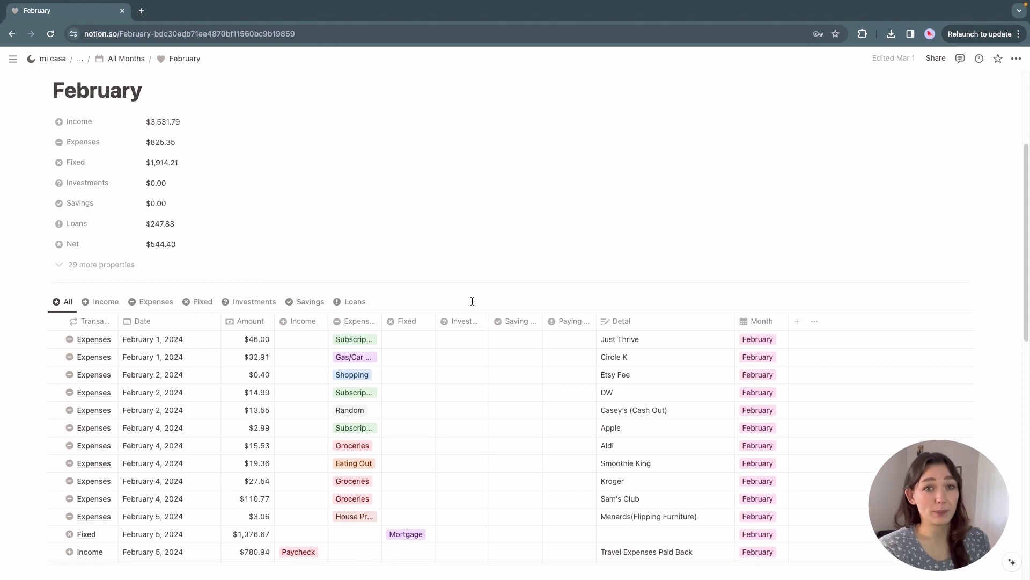
{"action": "scroll", "coordinate": [473, 301], "scroll_direction": "down", "scroll_amount": 3}
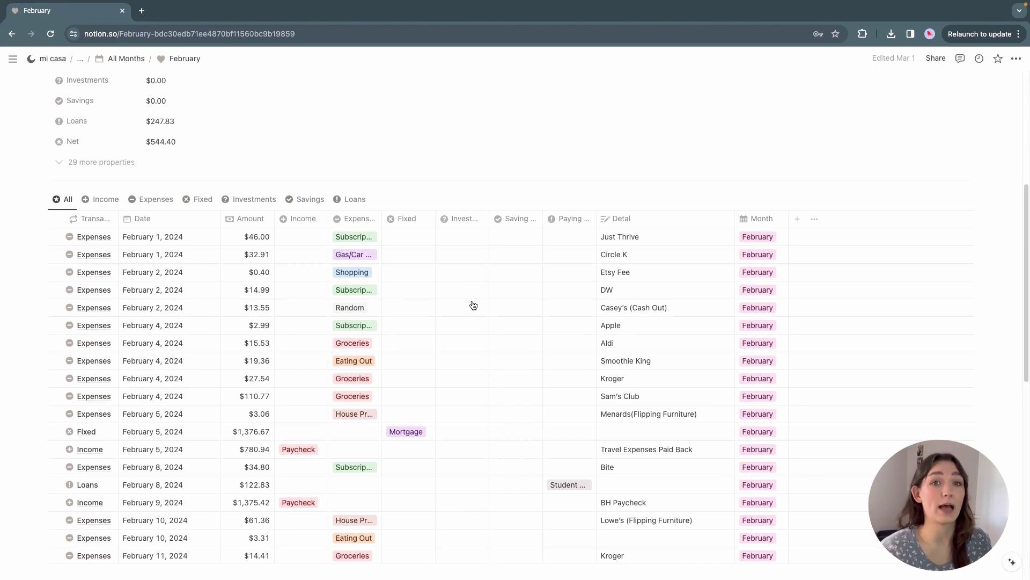
{"action": "scroll", "coordinate": [474, 306], "scroll_direction": "down", "scroll_amount": 8}
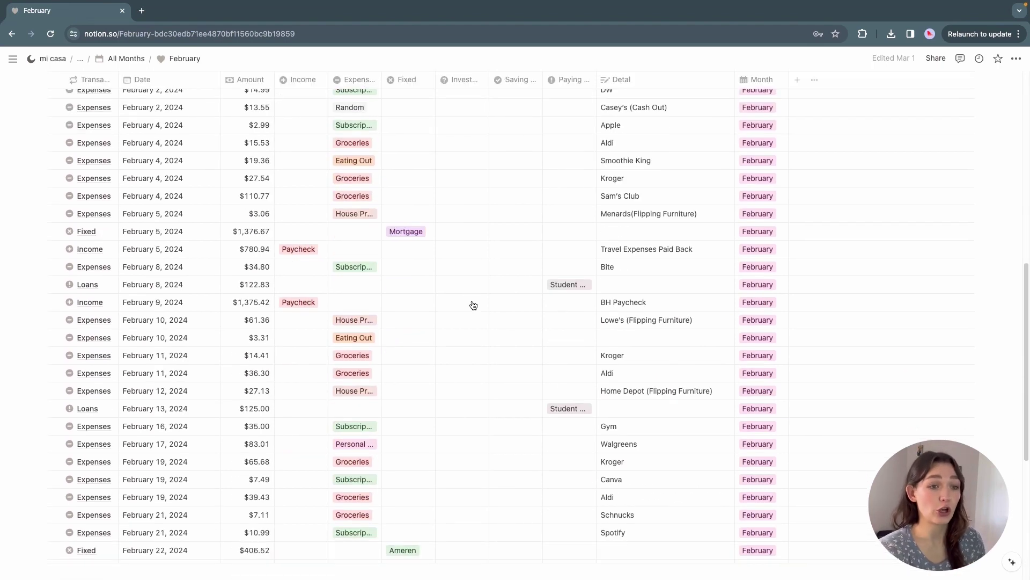
{"action": "scroll", "coordinate": [474, 305], "scroll_direction": "down", "scroll_amount": 4}
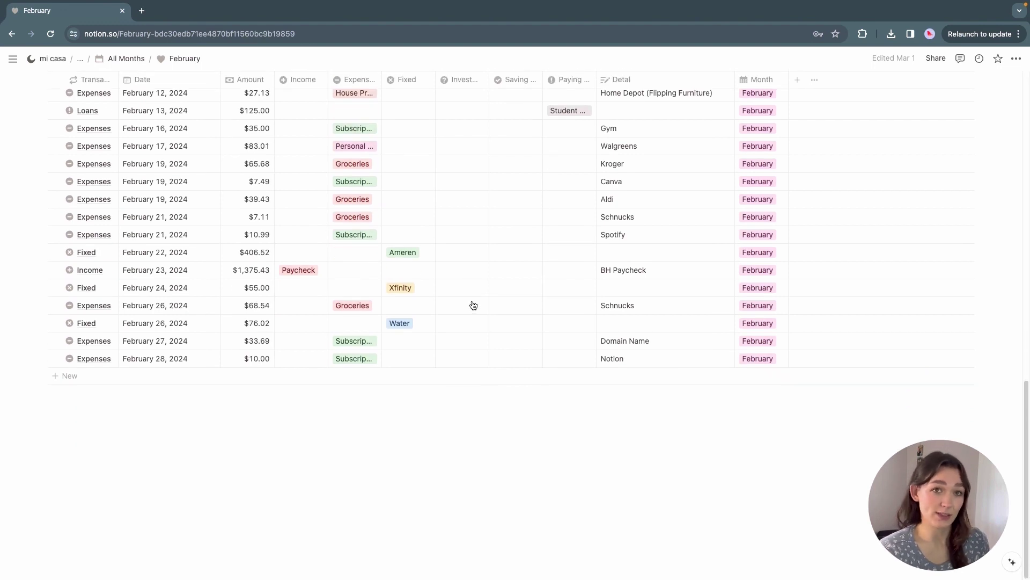
Step: Add a blank transaction at the end of February's All view and open its page to inspect the available templates
{"action": "left_click", "coordinate": [73, 378]}
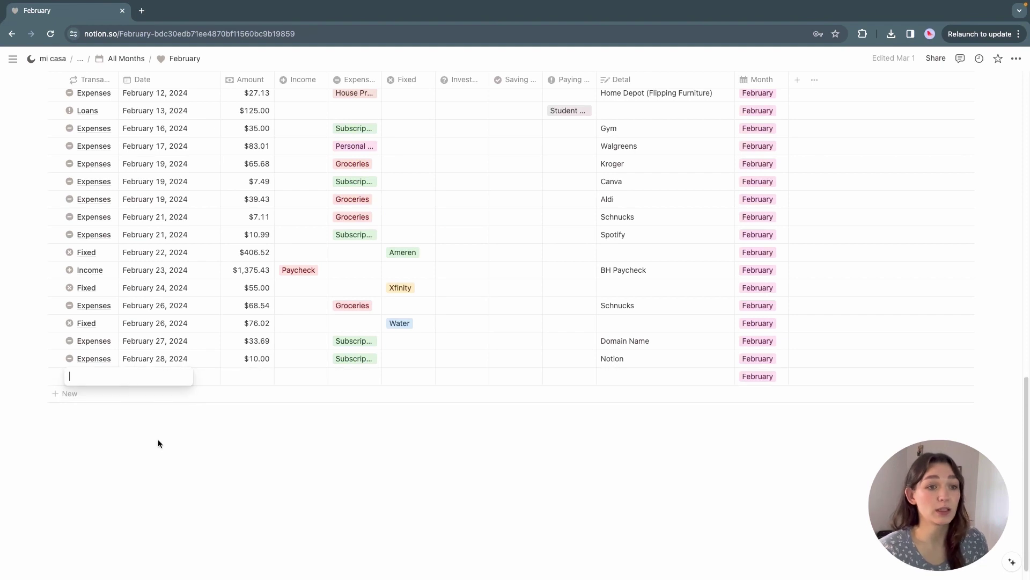
{"action": "left_click", "coordinate": [107, 377]}
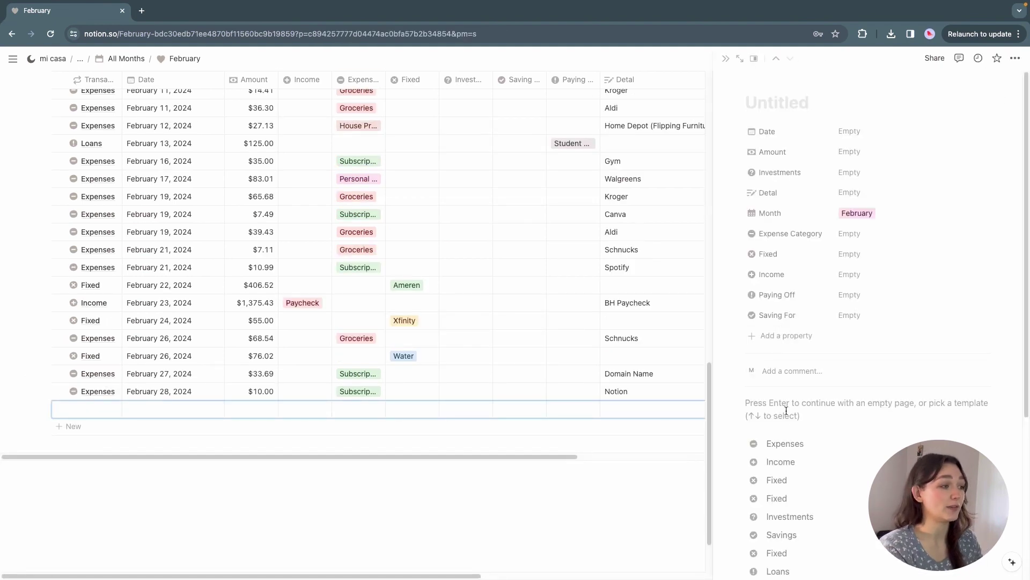
{"action": "scroll", "coordinate": [788, 421], "scroll_direction": "down", "scroll_amount": 2}
{"action": "scroll", "coordinate": [788, 422], "scroll_direction": "down", "scroll_amount": 1}
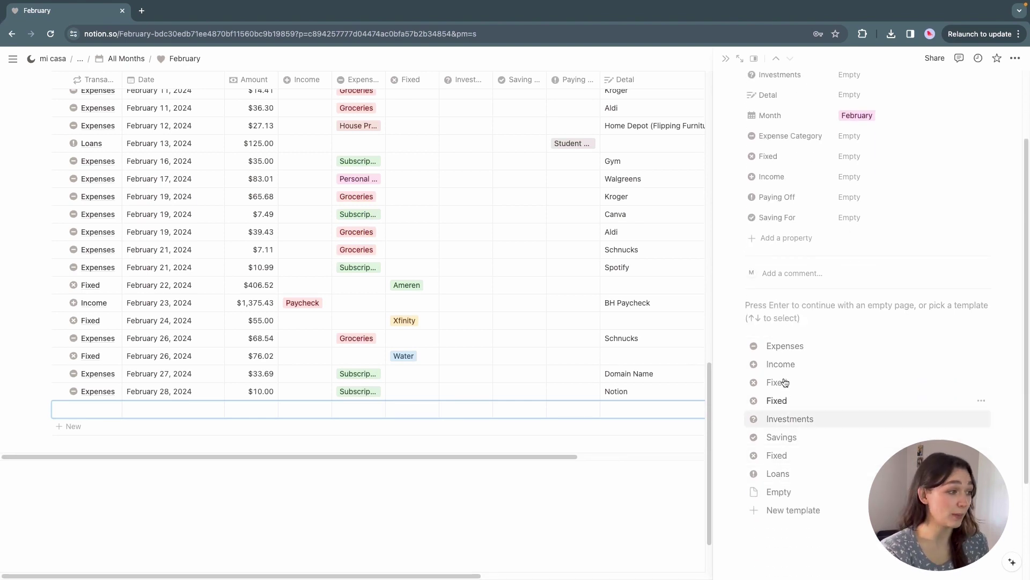
{"action": "left_click", "coordinate": [110, 409]}
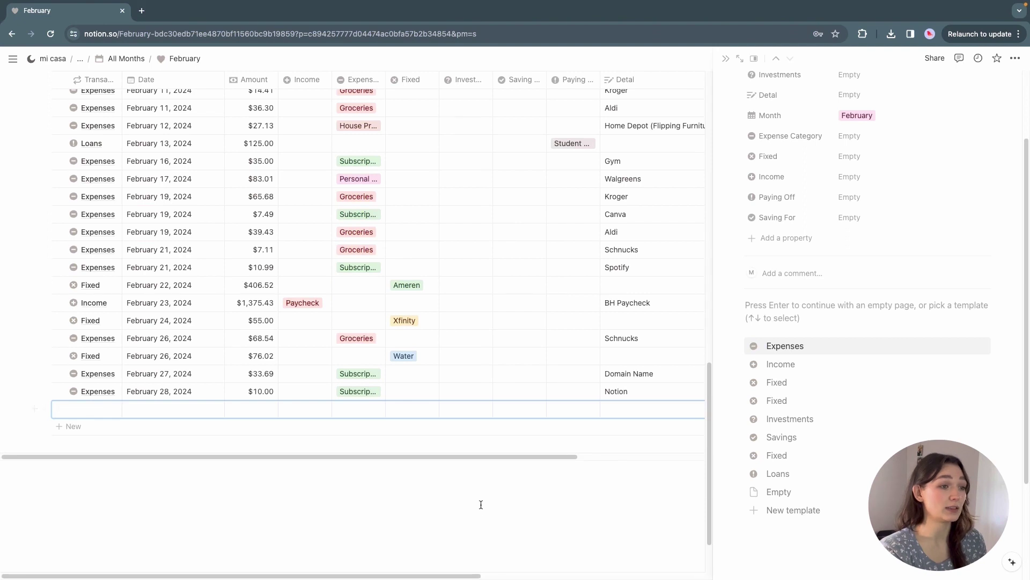
{"action": "left_click", "coordinate": [104, 435]}
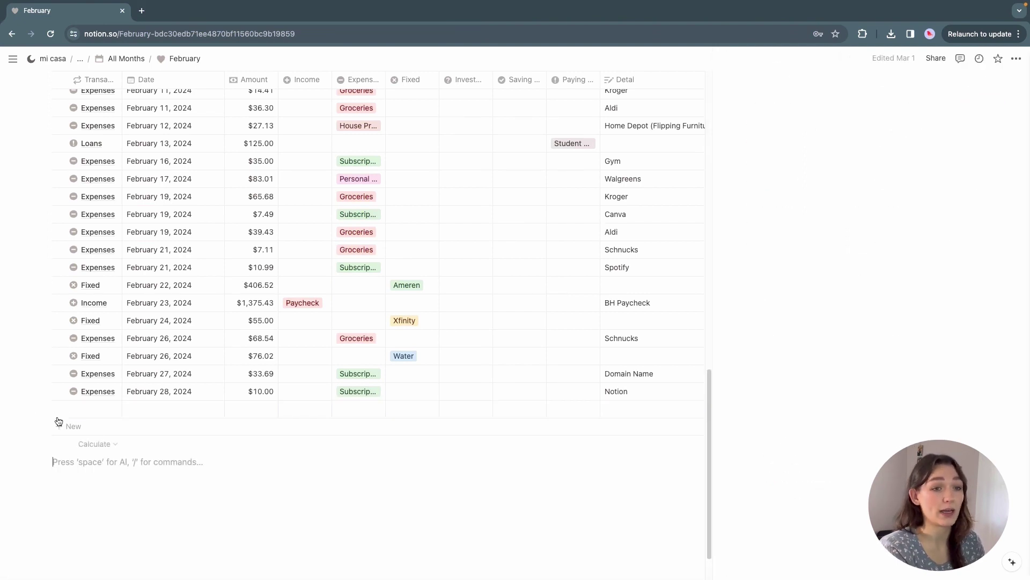
Step: Add a new Income entry in the Income view of February's transactions
{"action": "scroll", "coordinate": [164, 378], "scroll_direction": "up", "scroll_amount": 10}
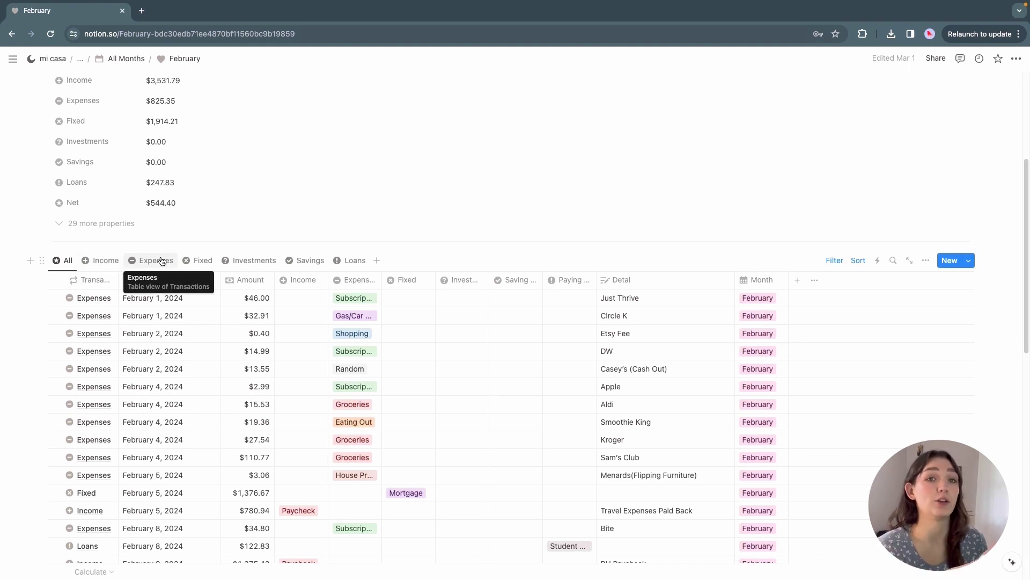
{"action": "left_click", "coordinate": [105, 261]}
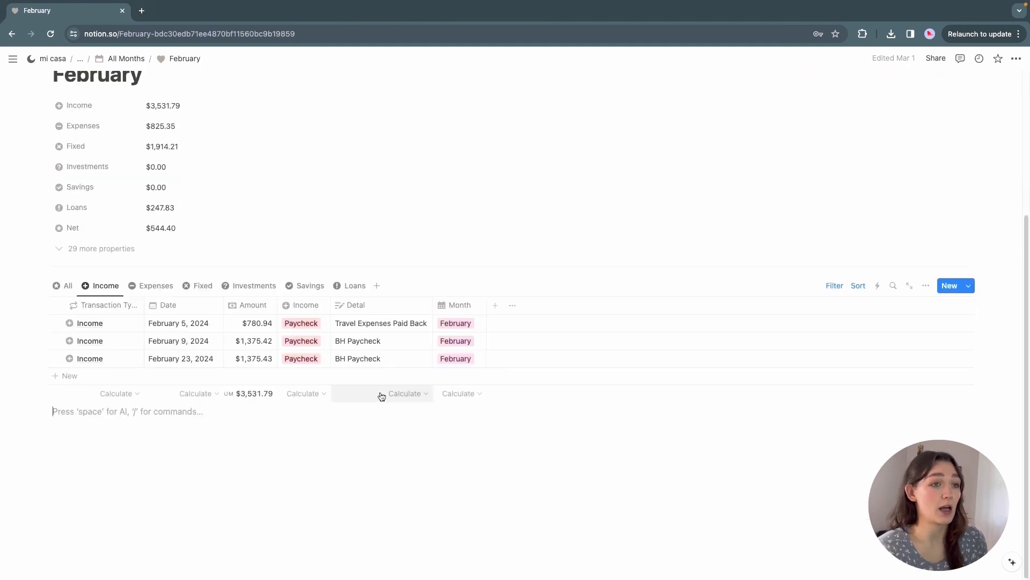
{"action": "left_click", "coordinate": [76, 381]}
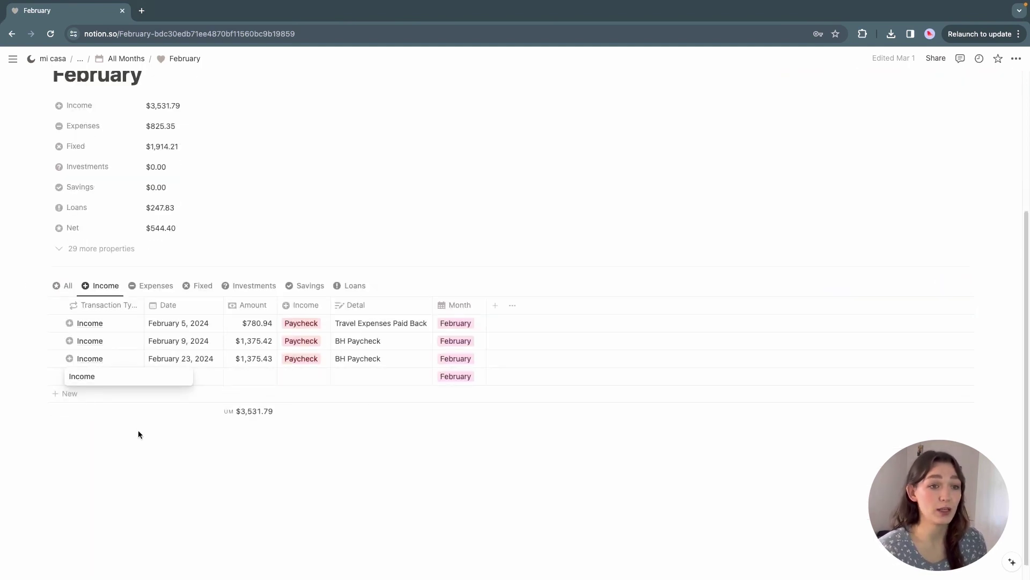
{"action": "key", "text": "Escape"}
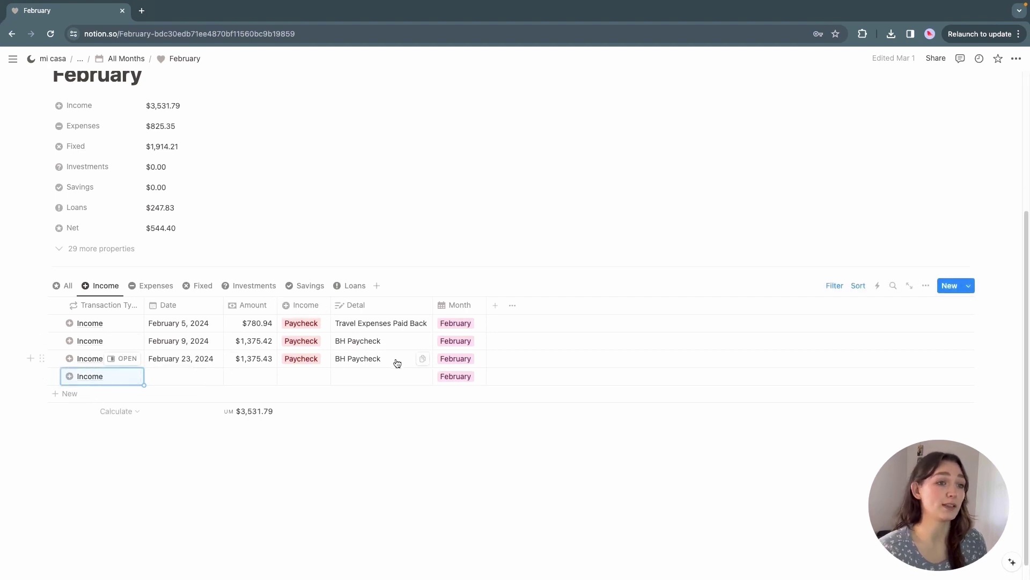
Step: Compare the columns of the All view with those of the Income view in February's transactions
{"action": "left_click", "coordinate": [64, 286]}
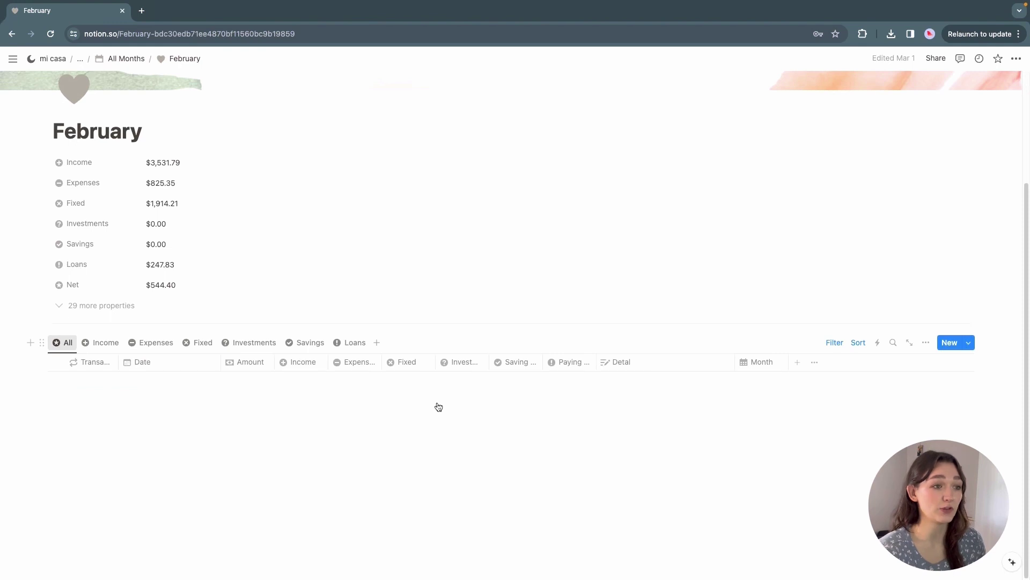
{"action": "scroll", "coordinate": [375, 365], "scroll_direction": "down", "scroll_amount": 1}
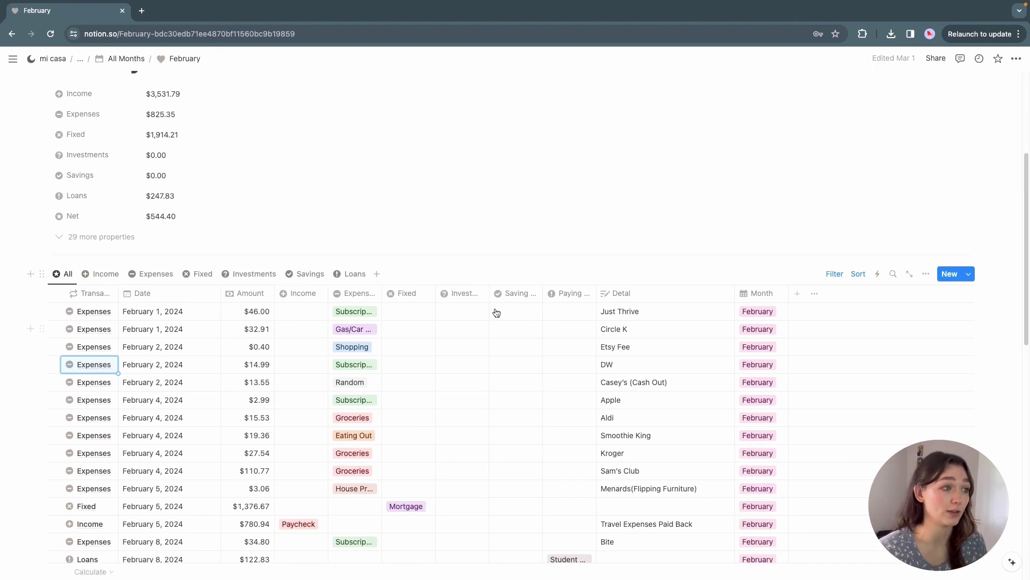
{"action": "left_click", "coordinate": [102, 274]}
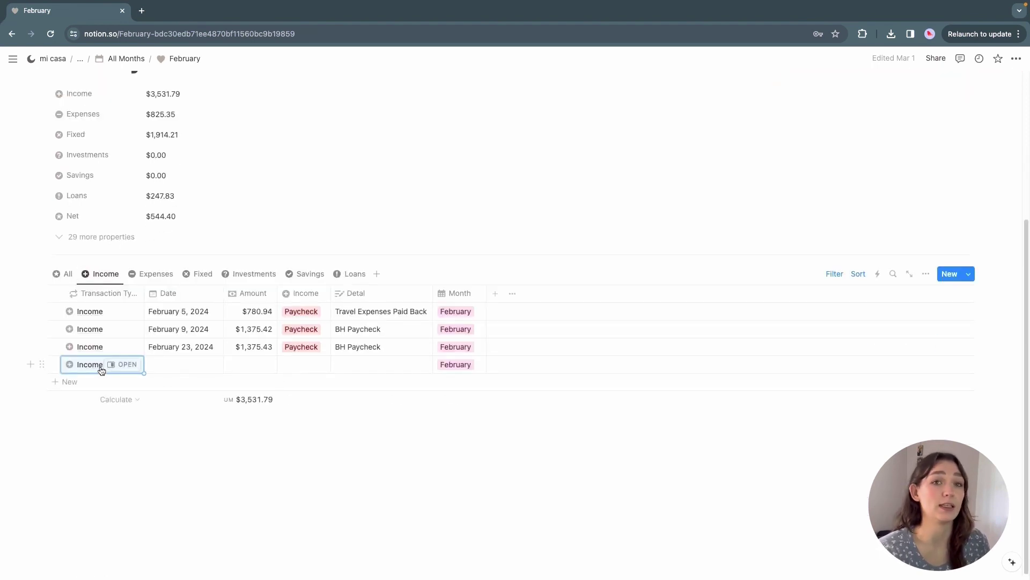
Step: Examine the Date, Amount, Income and Month fields of the new Income entry, including the available income category and month options
{"action": "left_click", "coordinate": [161, 367]}
{"action": "key", "text": "Escape"}
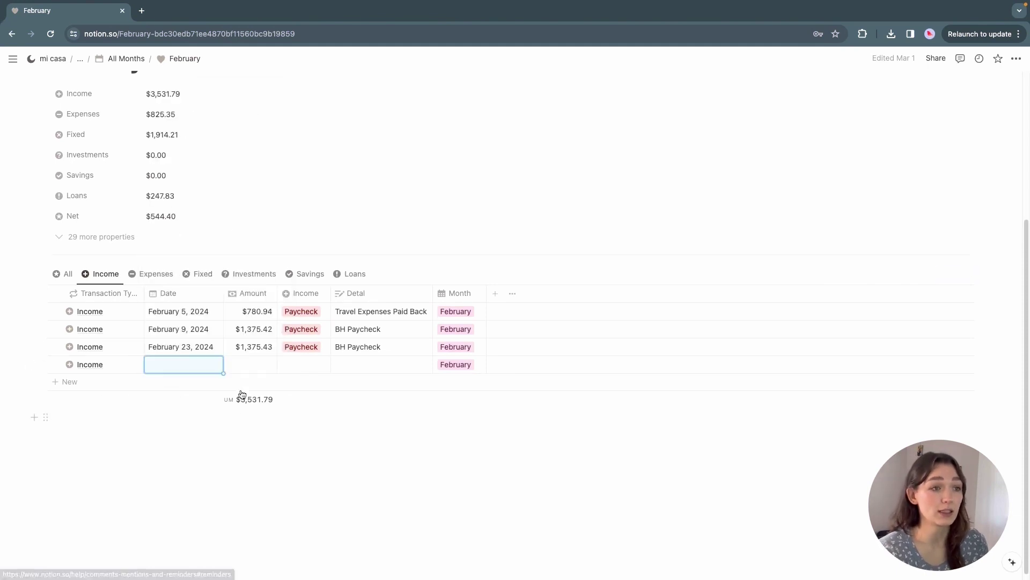
{"action": "left_click", "coordinate": [246, 368]}
{"action": "key", "text": "Escape"}
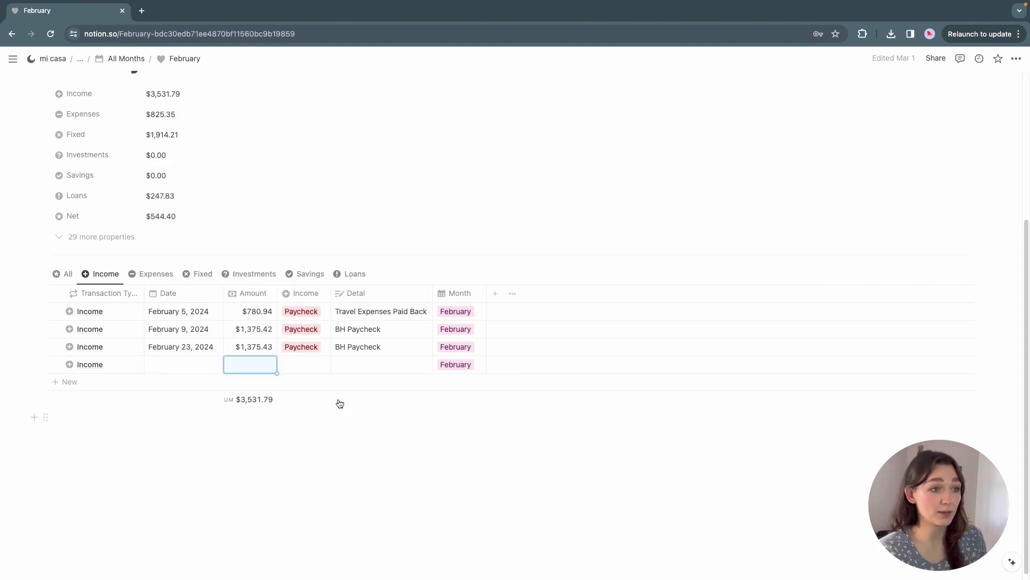
{"action": "left_click", "coordinate": [313, 368]}
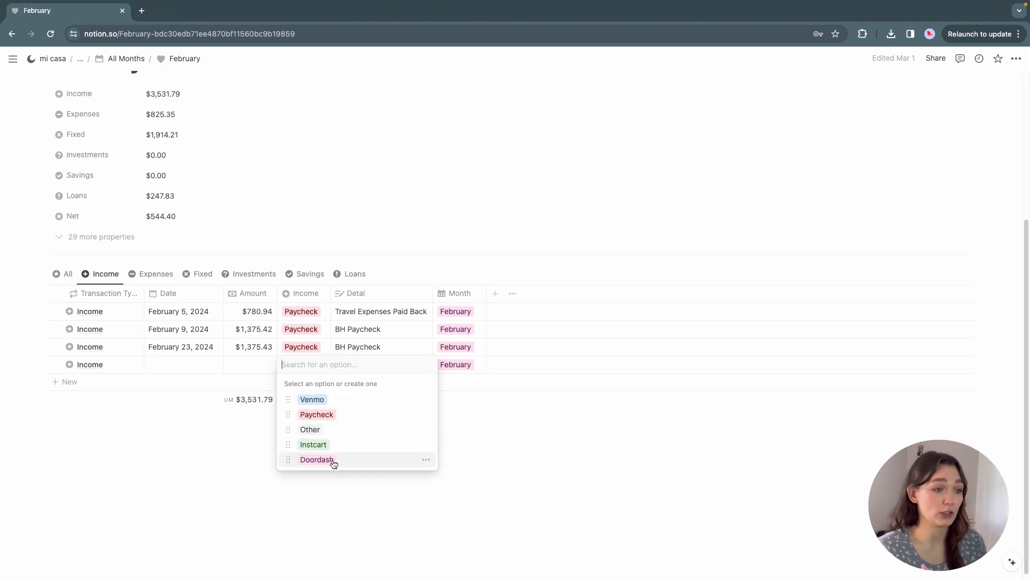
{"action": "key", "text": "Escape"}
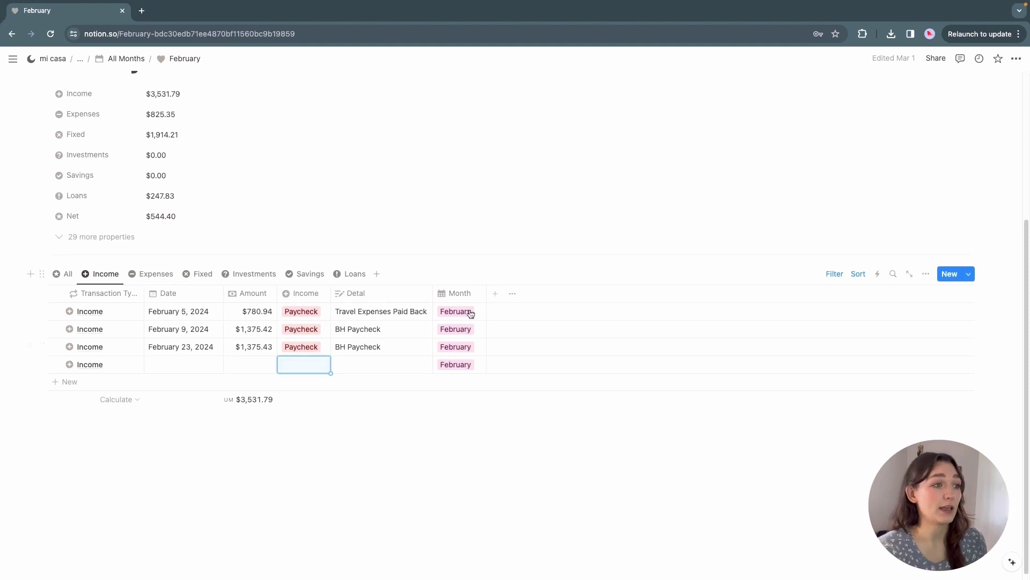
{"action": "left_click", "coordinate": [468, 368]}
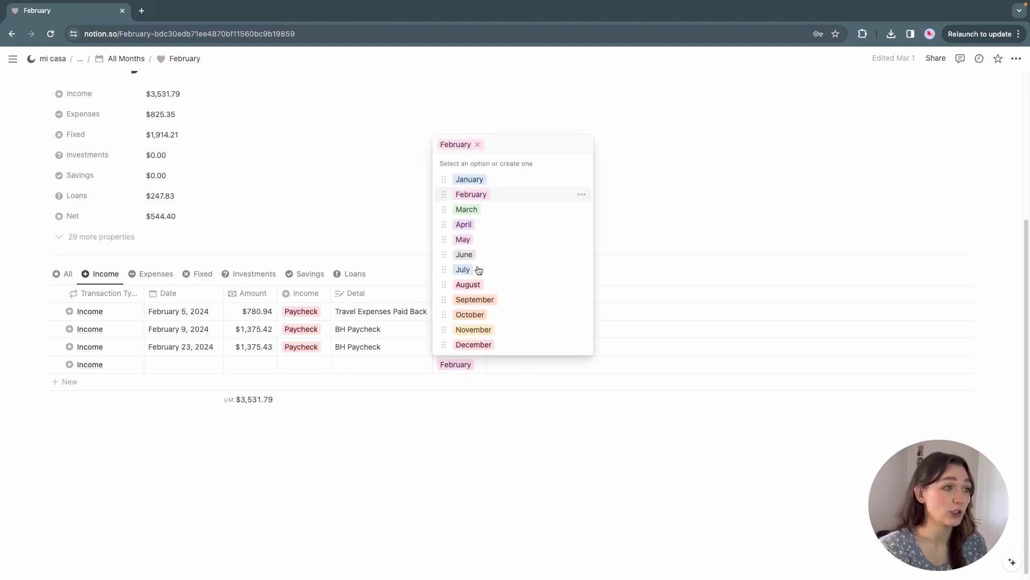
{"action": "left_click", "coordinate": [483, 430]}
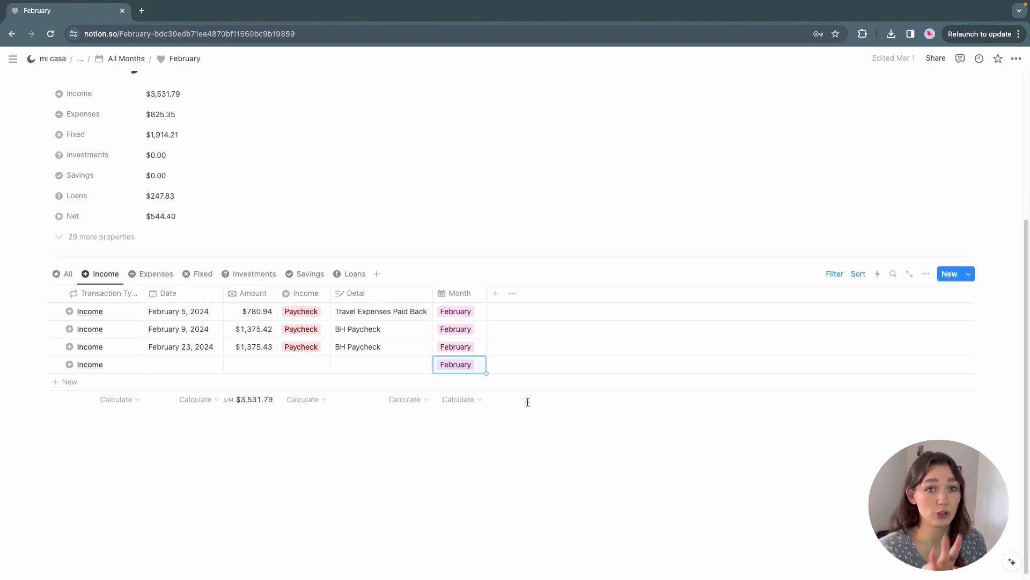
Step: Add a new entry at the end of the Expenses view of February's transactions
{"action": "left_click", "coordinate": [169, 275]}
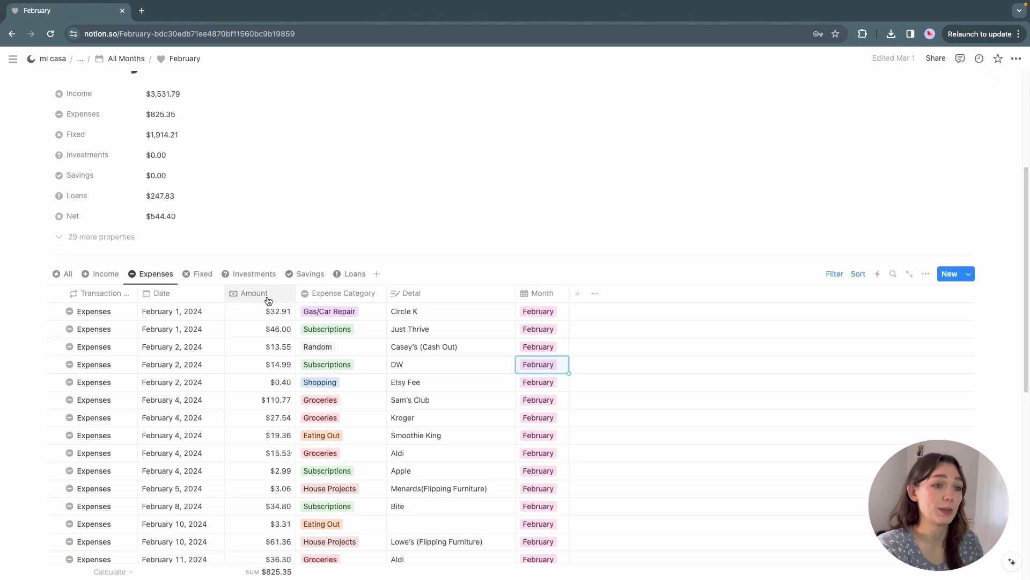
{"action": "scroll", "coordinate": [268, 301], "scroll_direction": "down", "scroll_amount": 8}
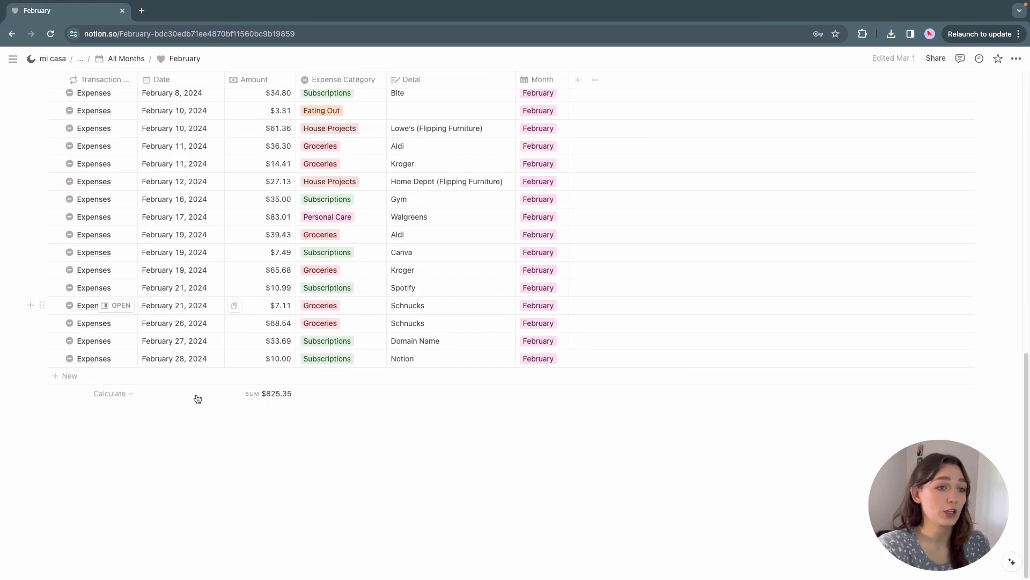
{"action": "left_click", "coordinate": [100, 378]}
{"action": "key", "text": "Escape"}
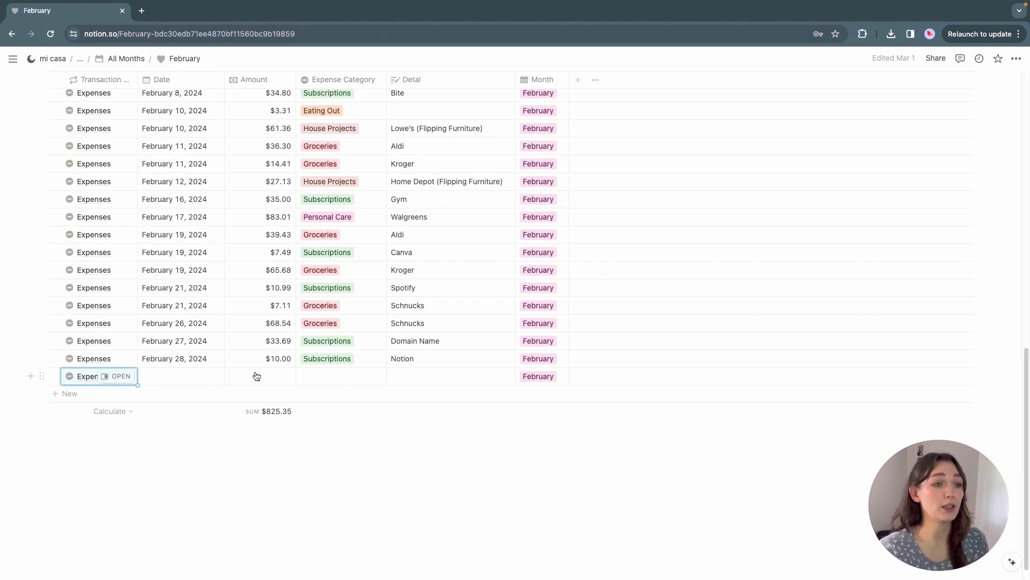
Step: Set the new expense's category to a newly created Travel option and leave its detail field empty
{"action": "left_click", "coordinate": [335, 375]}
{"action": "type", "text": "Travel"}
{"action": "key", "text": "Return"}
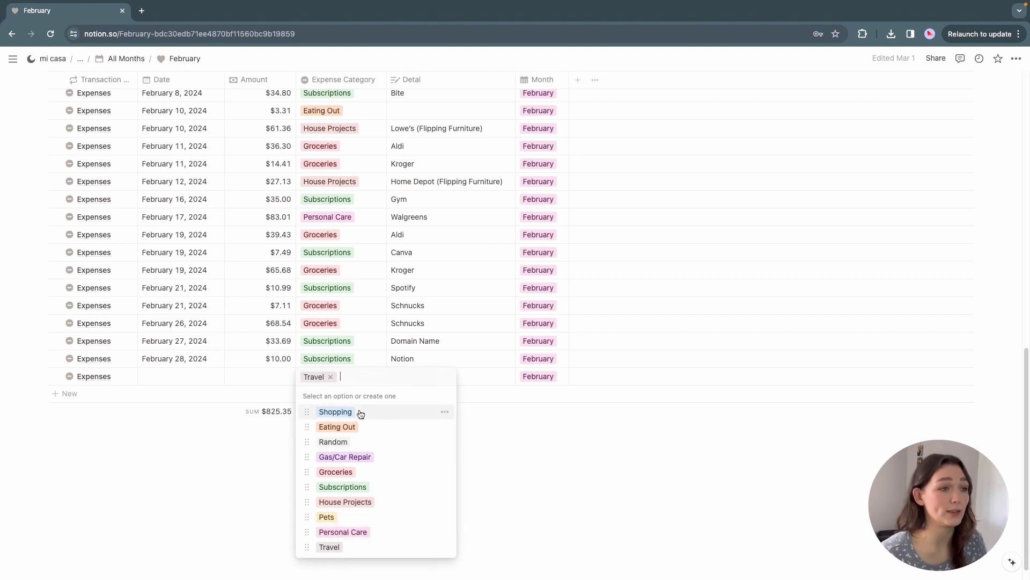
{"action": "key", "text": "Escape"}
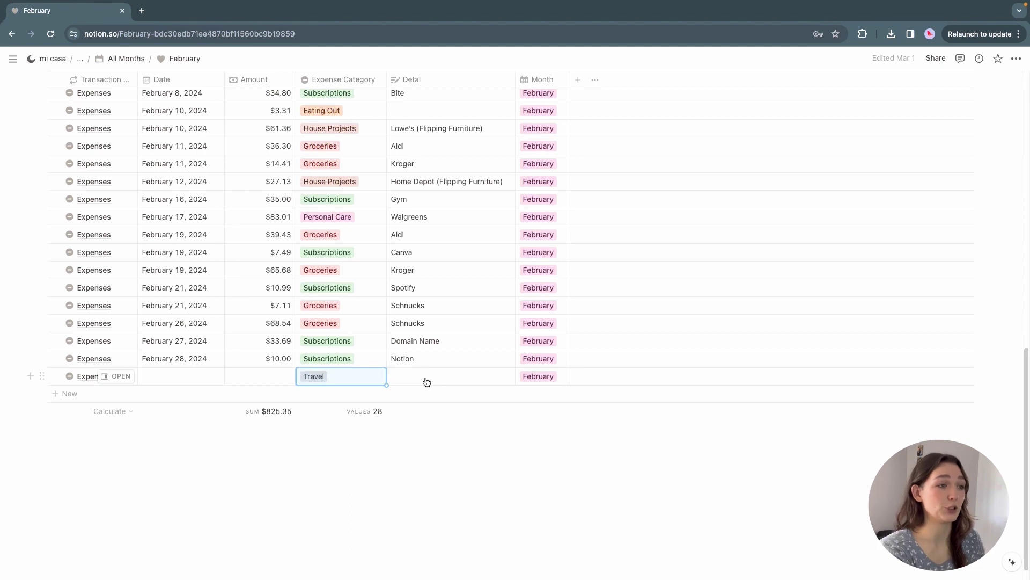
{"action": "left_click", "coordinate": [427, 381]}
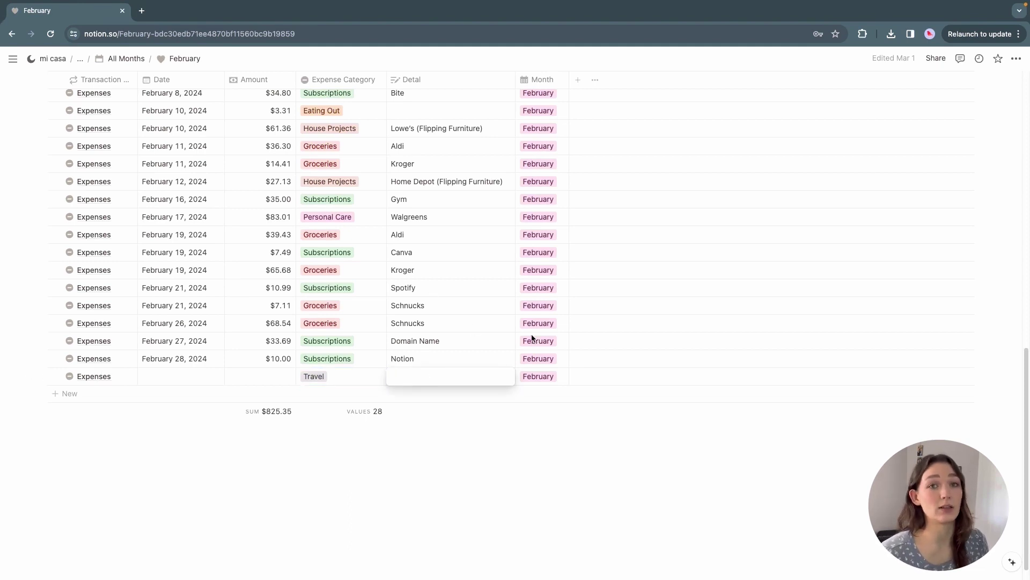
{"action": "key", "text": "Escape"}
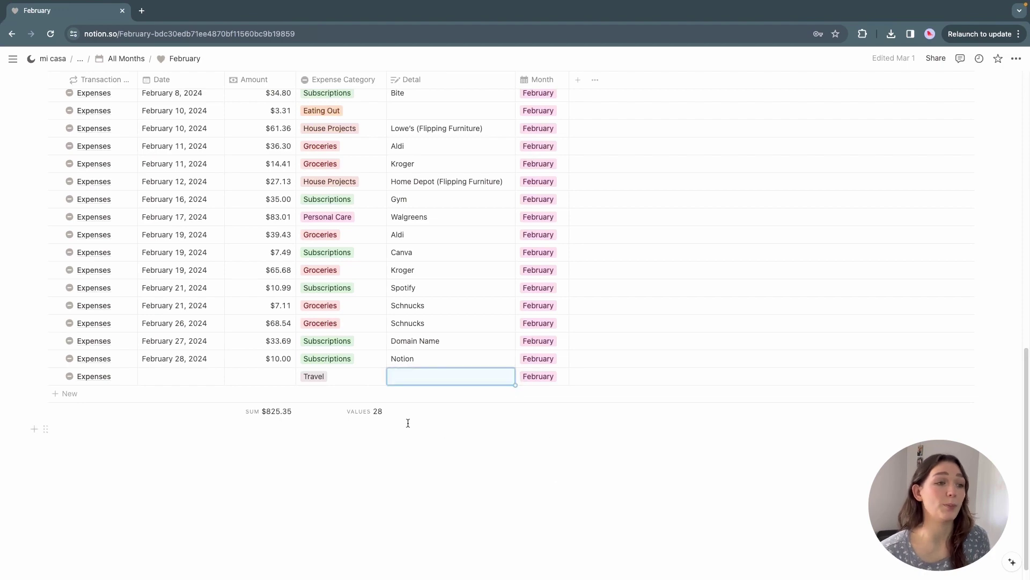
Step: Look through the Fixed, Investments, Loans and Savings views of February's transactions
{"action": "scroll", "coordinate": [407, 422], "scroll_direction": "up", "scroll_amount": 6}
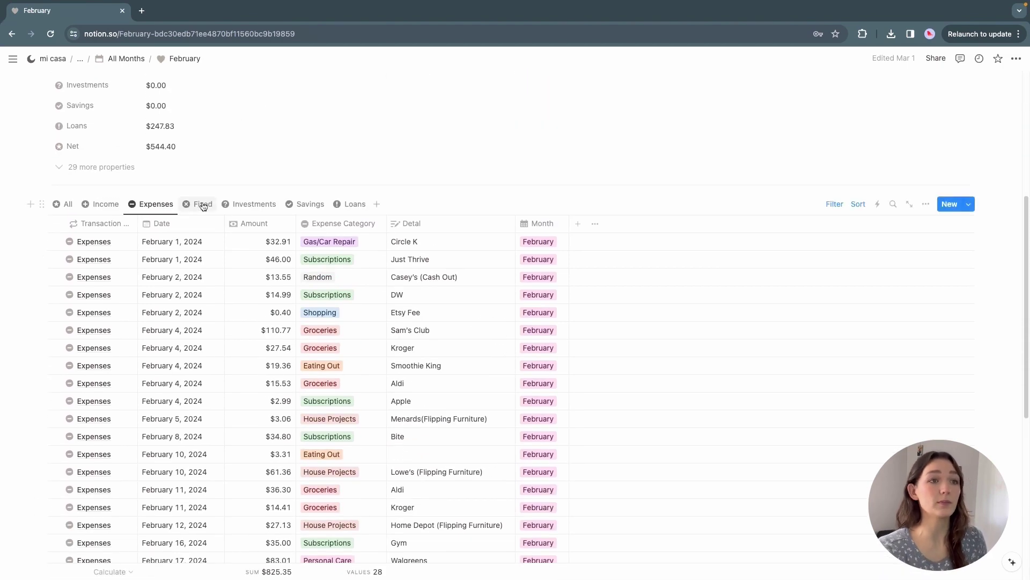
{"action": "left_click", "coordinate": [203, 204]}
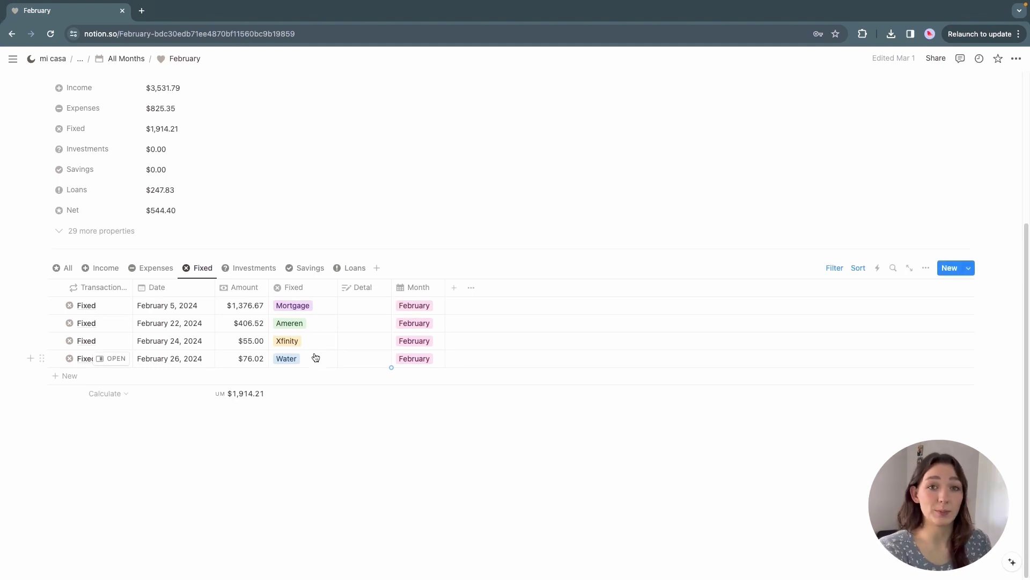
{"action": "left_click", "coordinate": [254, 268]}
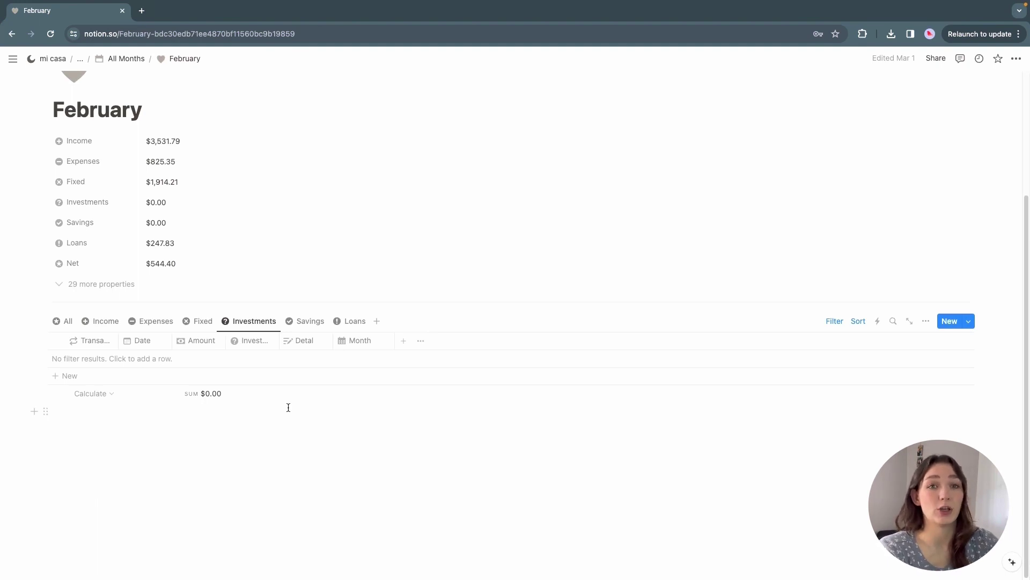
{"action": "left_click", "coordinate": [351, 321]}
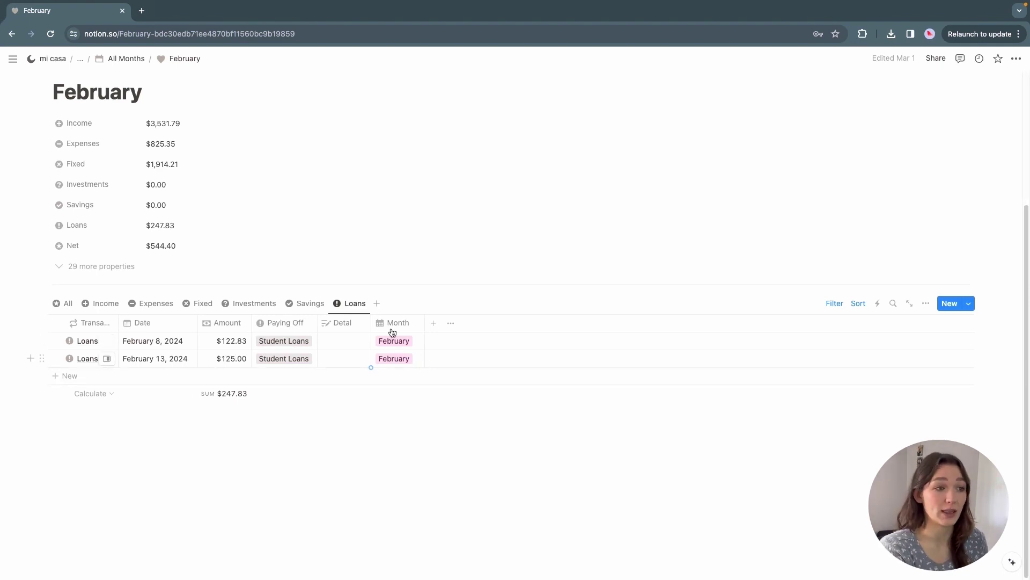
{"action": "left_click", "coordinate": [310, 304]}
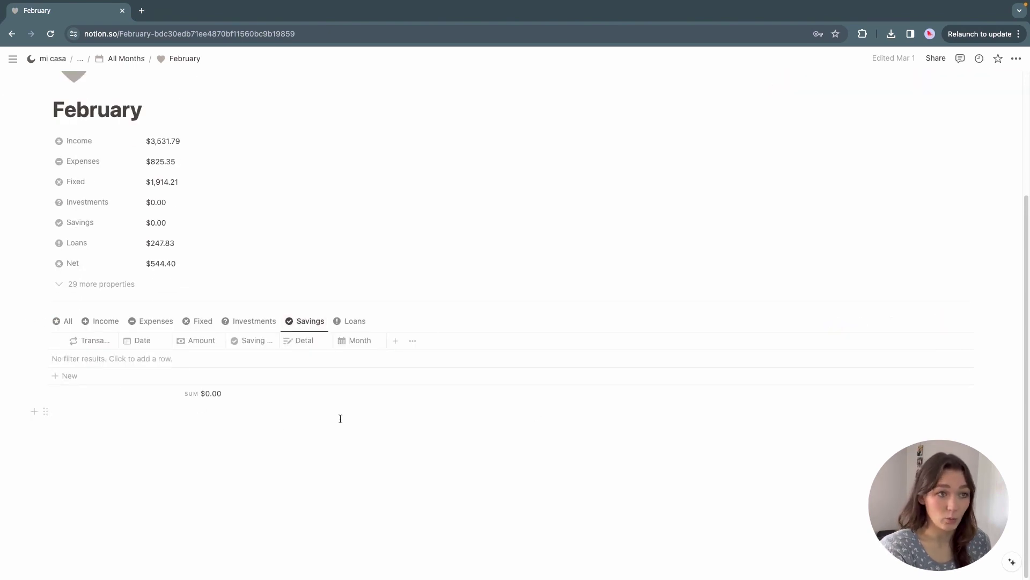
Step: Check the sums of the Amount column in the Income and Expenses views
{"action": "left_click", "coordinate": [103, 321]}
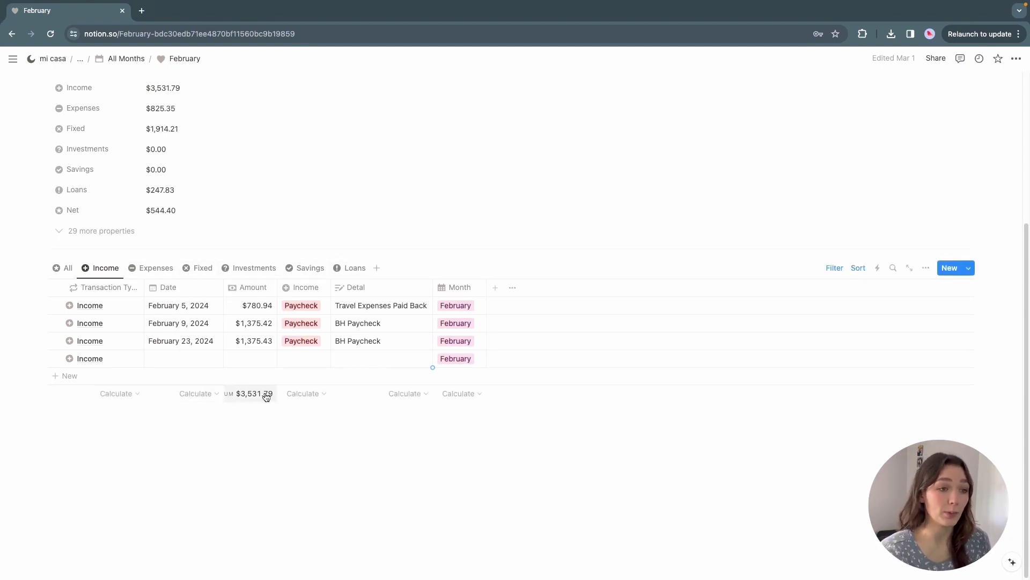
{"action": "left_click", "coordinate": [153, 268]}
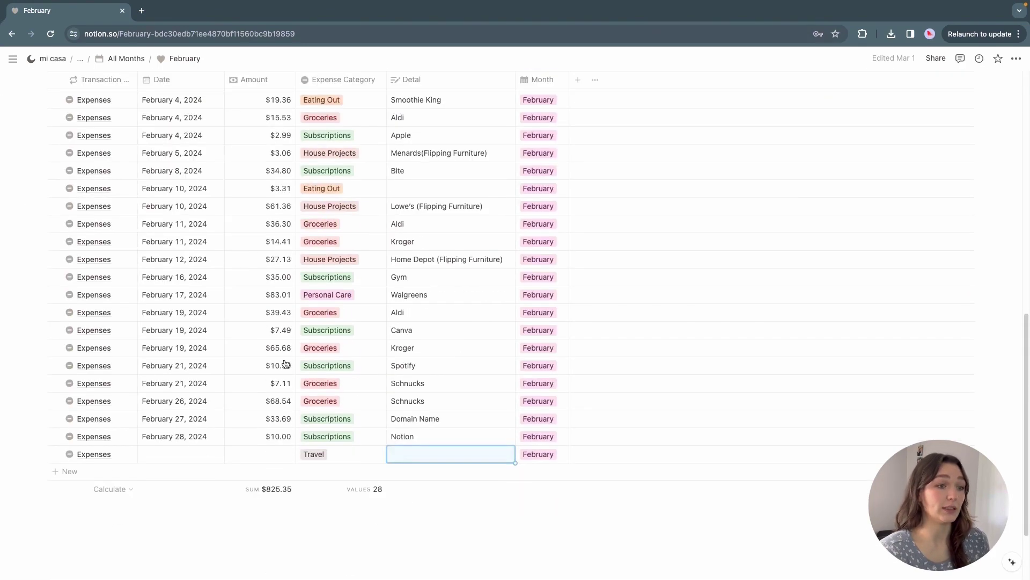
{"action": "scroll", "coordinate": [285, 364], "scroll_direction": "down", "scroll_amount": 2}
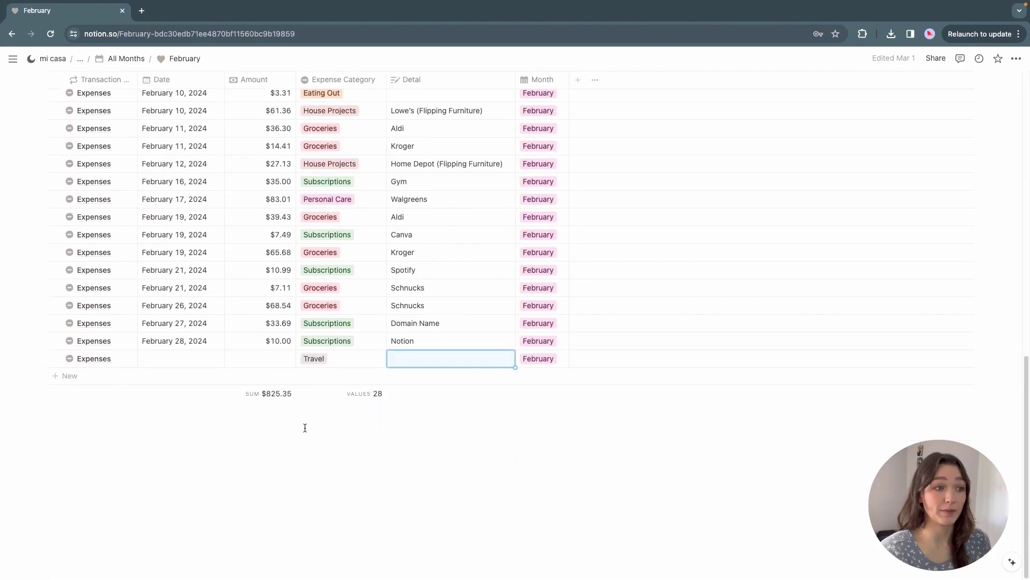
Step: Review February's summary properties and inspect the formula behind the Net property, leaving it as it is
{"action": "scroll", "coordinate": [290, 419], "scroll_direction": "up", "scroll_amount": 10}
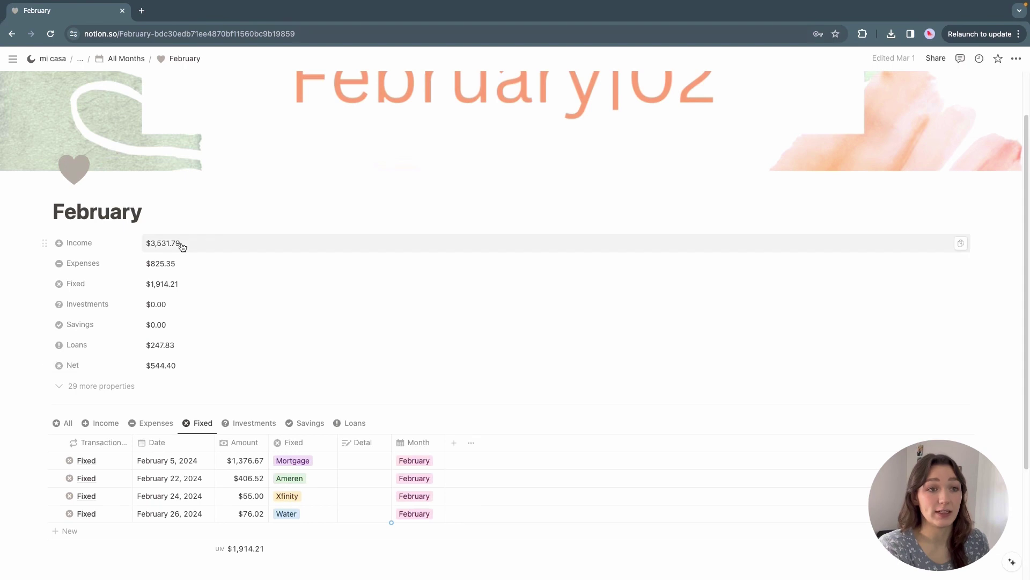
{"action": "left_click", "coordinate": [186, 368]}
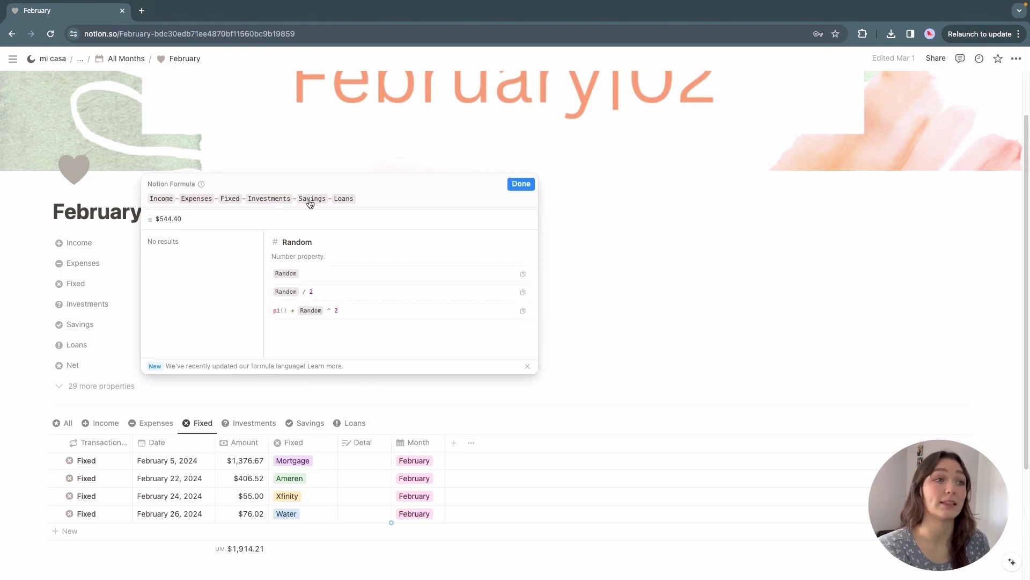
{"action": "left_click", "coordinate": [519, 185]}
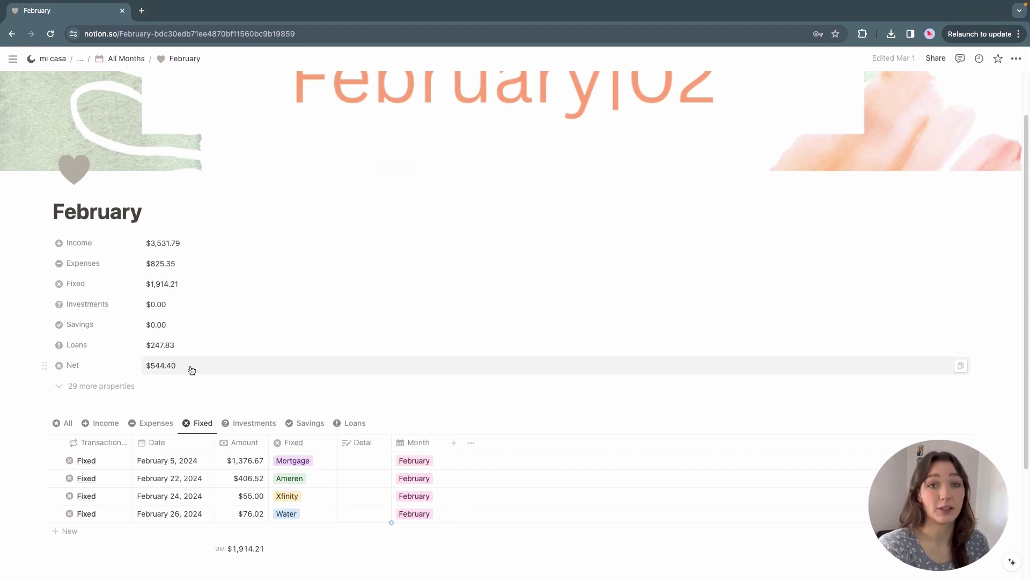
Step: Expand February's hidden properties, review the totals for each income, expense and fixed category, and collapse them again
{"action": "scroll", "coordinate": [216, 271], "scroll_direction": "up", "scroll_amount": 2}
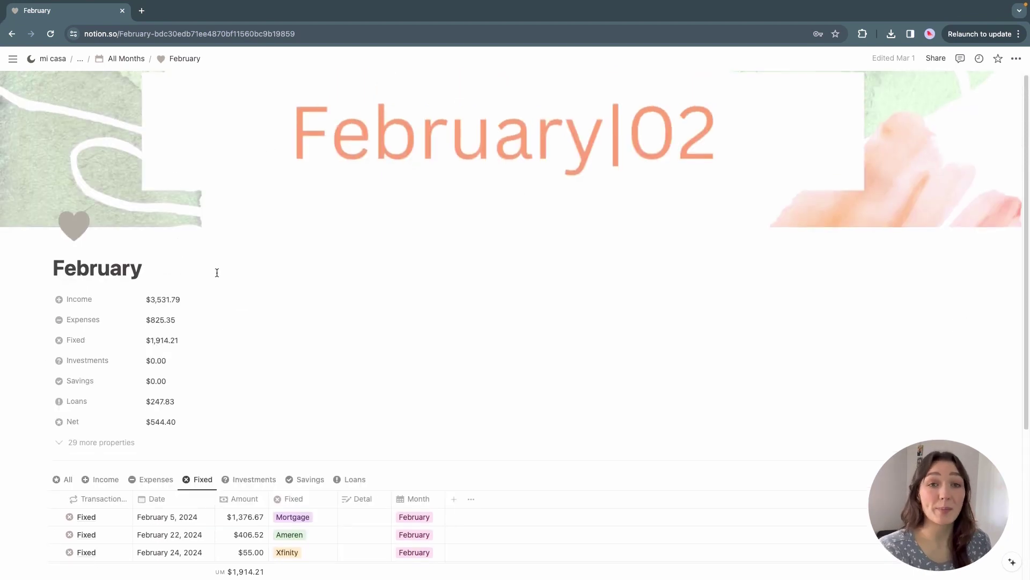
{"action": "left_click", "coordinate": [89, 443]}
{"action": "scroll", "coordinate": [101, 440], "scroll_direction": "down", "scroll_amount": 3}
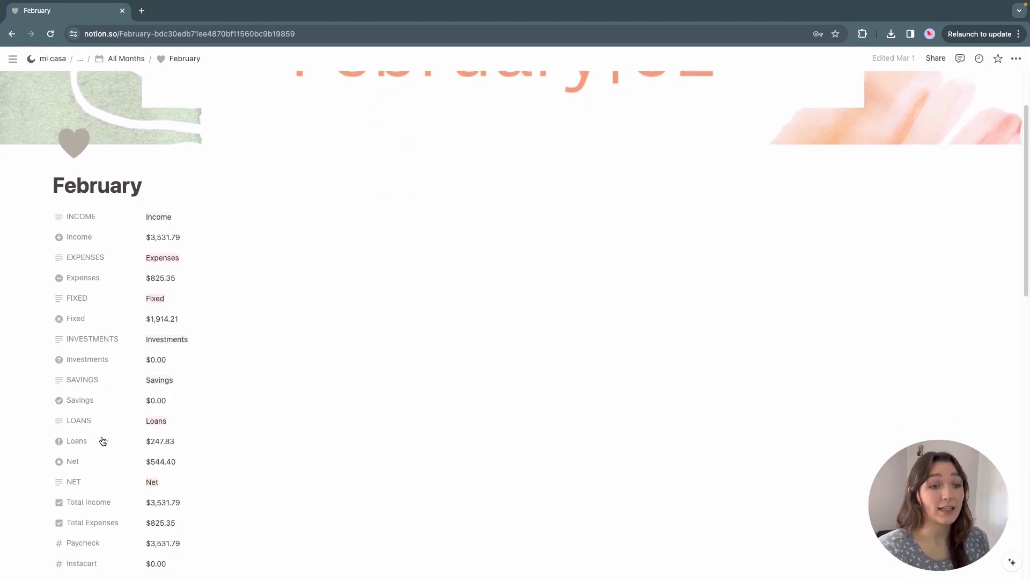
{"action": "scroll", "coordinate": [103, 441], "scroll_direction": "down", "scroll_amount": 3}
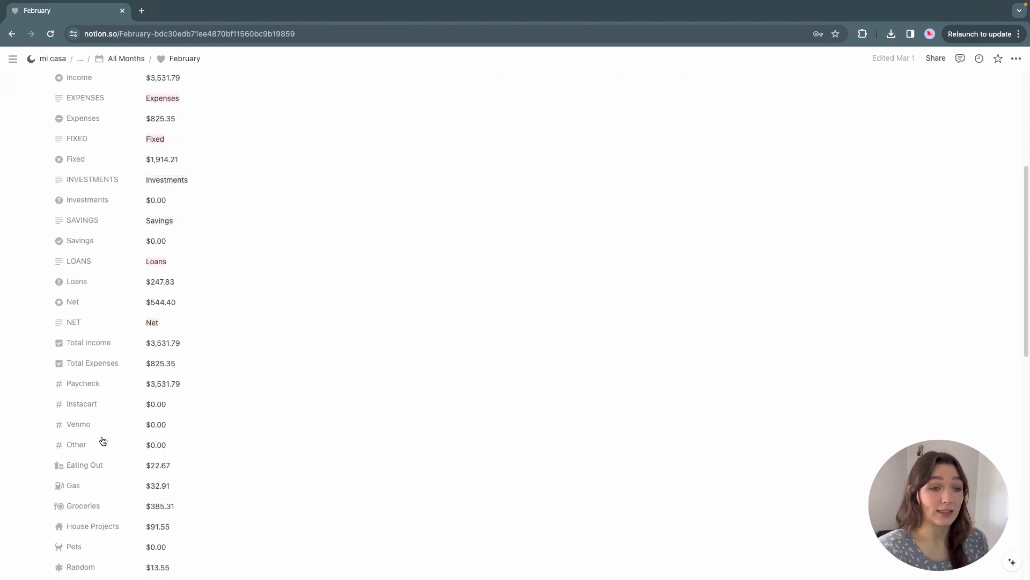
{"action": "scroll", "coordinate": [103, 441], "scroll_direction": "down", "scroll_amount": 1}
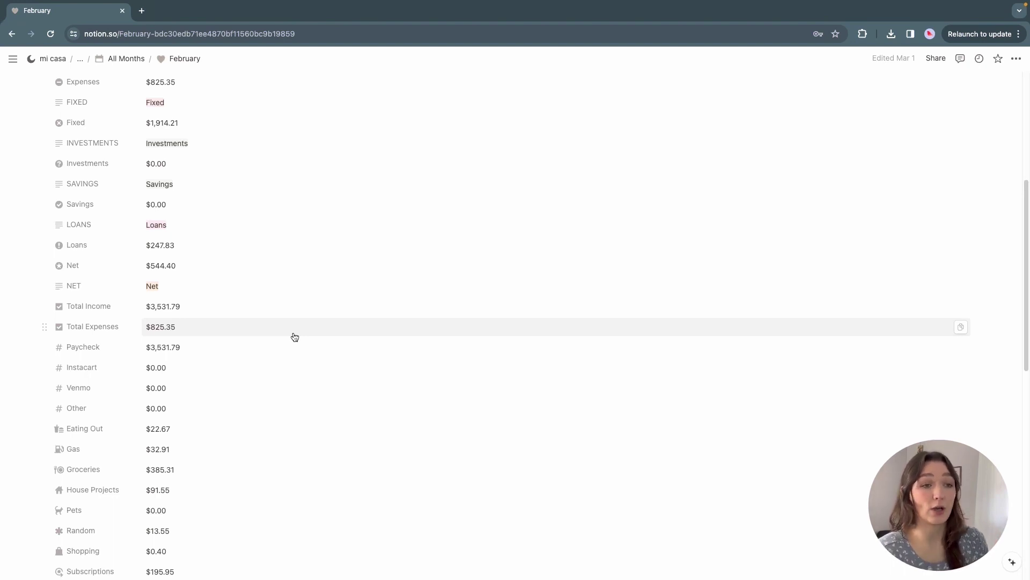
{"action": "scroll", "coordinate": [294, 337], "scroll_direction": "down", "scroll_amount": 5}
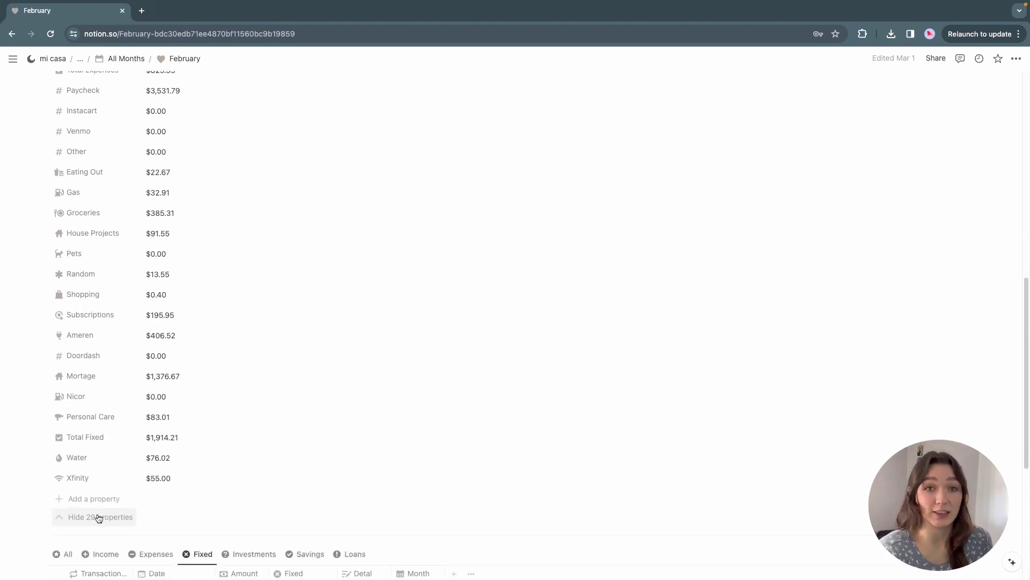
{"action": "left_click", "coordinate": [99, 517]}
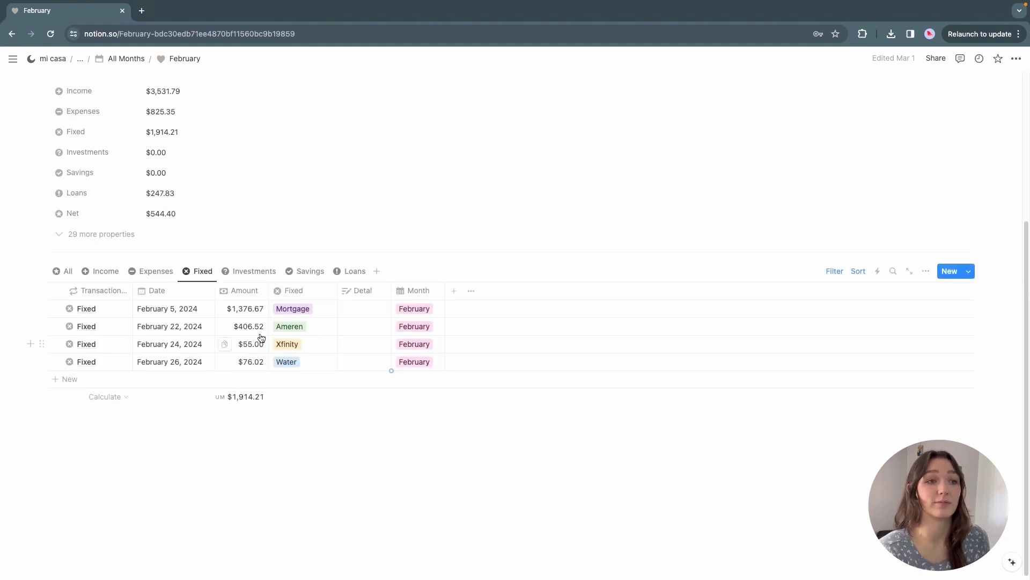
Step: Return to the All view of February's transactions and review its rows and category columns
{"action": "scroll", "coordinate": [99, 112], "scroll_direction": "up", "scroll_amount": 4}
{"action": "scroll", "coordinate": [396, 313], "scroll_direction": "down", "scroll_amount": 2}
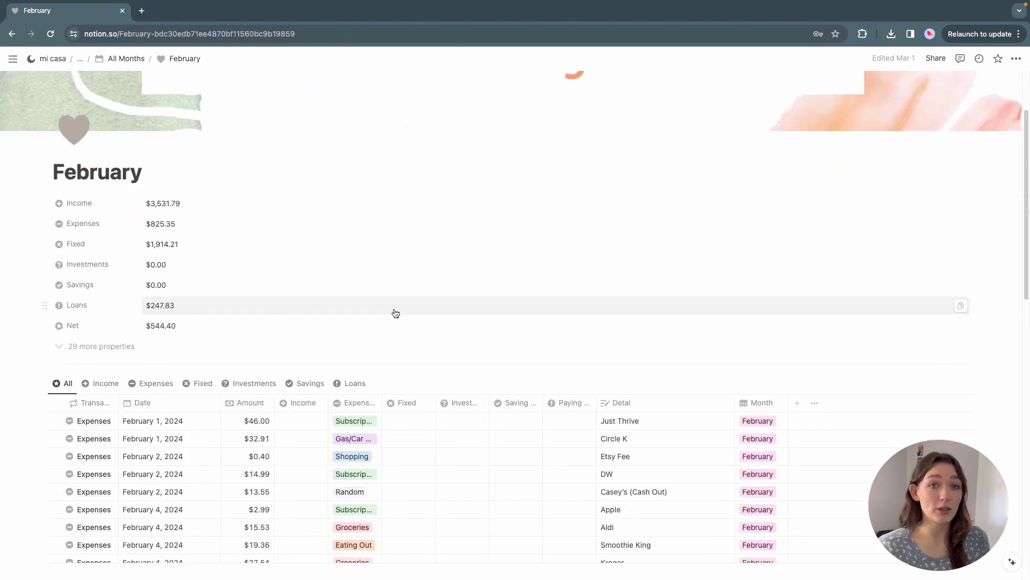
{"action": "scroll", "coordinate": [396, 313], "scroll_direction": "up", "scroll_amount": 2}
{"action": "scroll", "coordinate": [396, 313], "scroll_direction": "down", "scroll_amount": 2}
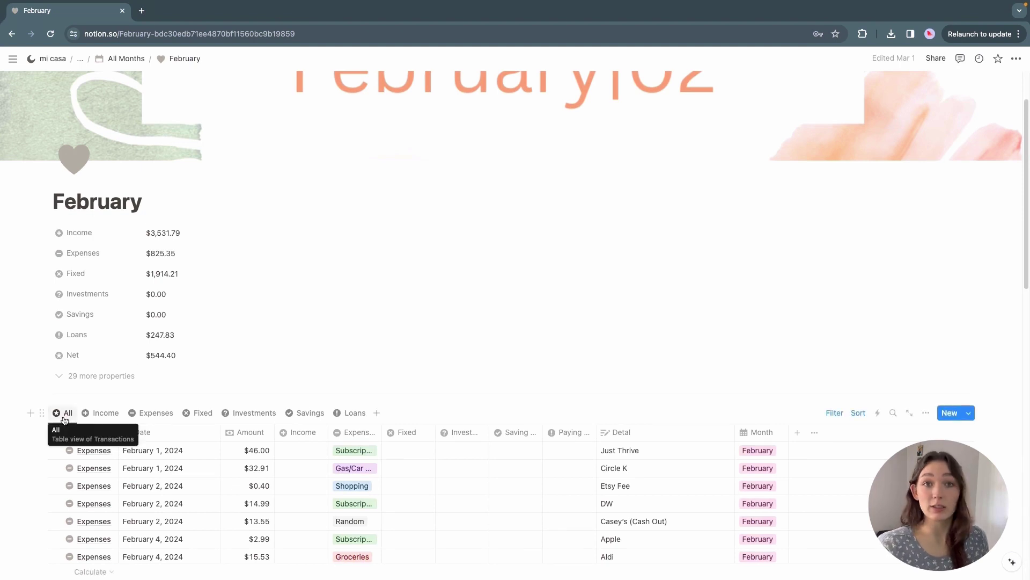
{"action": "scroll", "coordinate": [295, 374], "scroll_direction": "down", "scroll_amount": 4}
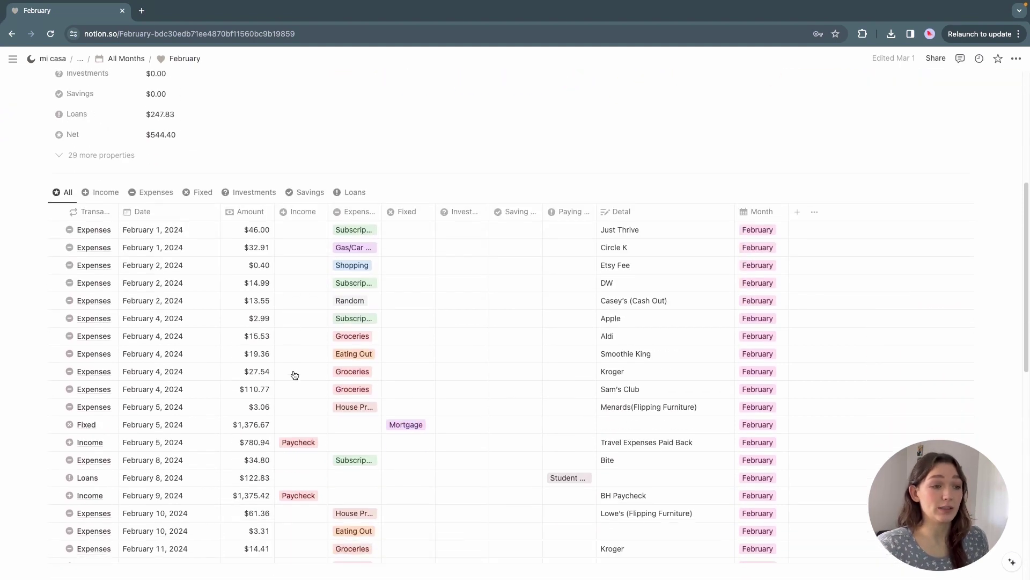
{"action": "scroll", "coordinate": [320, 307], "scroll_direction": "down", "scroll_amount": 1}
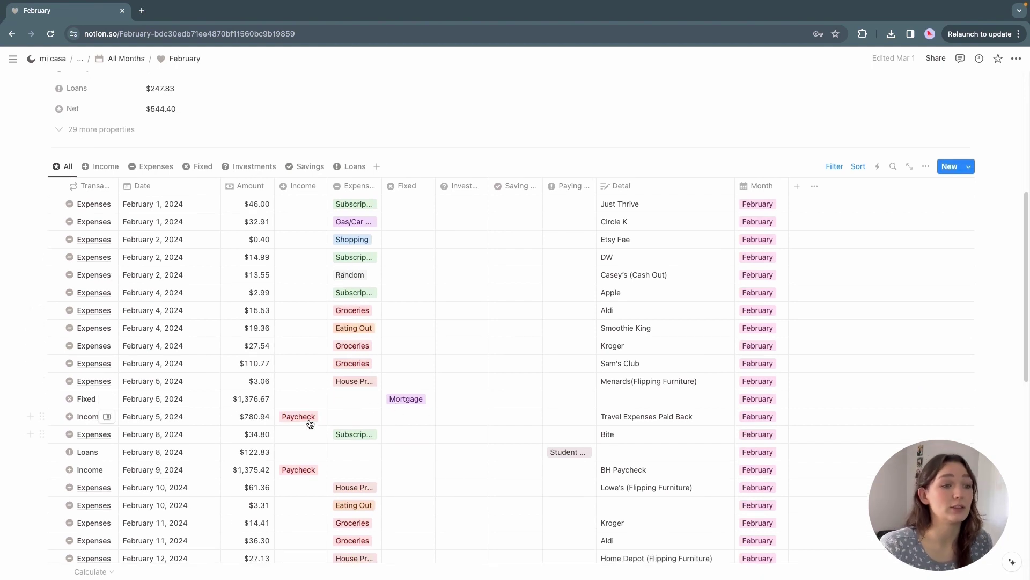
{"action": "scroll", "coordinate": [368, 402], "scroll_direction": "down", "scroll_amount": 3}
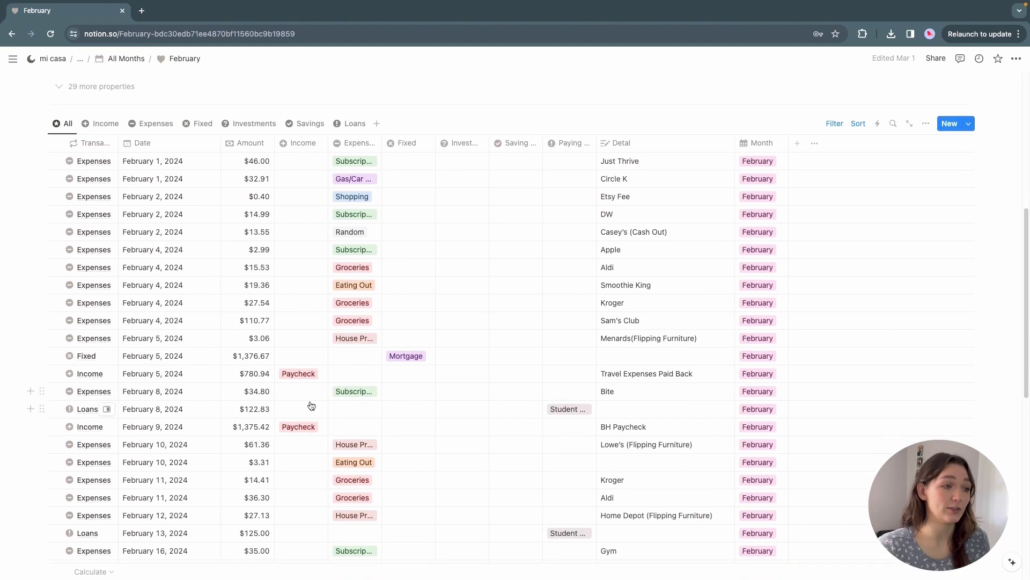
Step: Delete the three incomplete rows at the end of February's All view: the blank one, the Travel expense and the empty Income entry
{"action": "scroll", "coordinate": [483, 407], "scroll_direction": "down", "scroll_amount": 20}
{"action": "scroll", "coordinate": [484, 406], "scroll_direction": "down", "scroll_amount": 1}
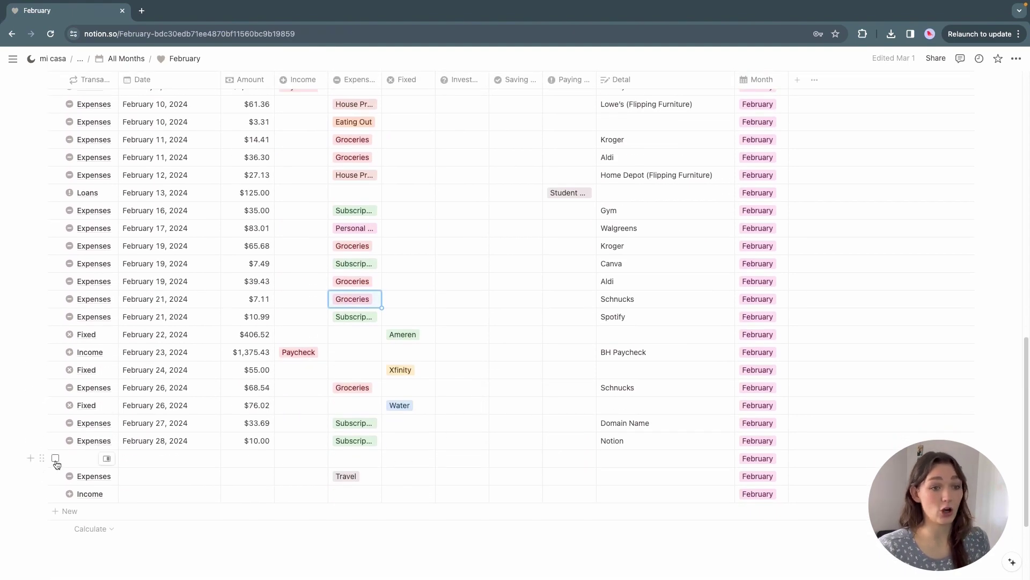
{"action": "left_click", "coordinate": [55, 458]}
{"action": "left_click", "coordinate": [55, 476]}
{"action": "left_click", "coordinate": [55, 493]}
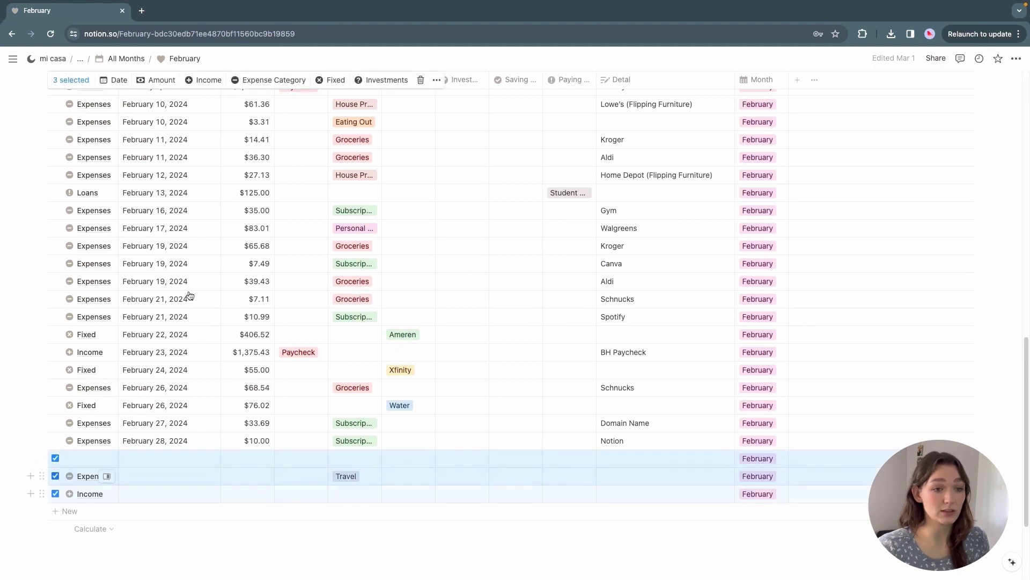
{"action": "left_click", "coordinate": [421, 79]}
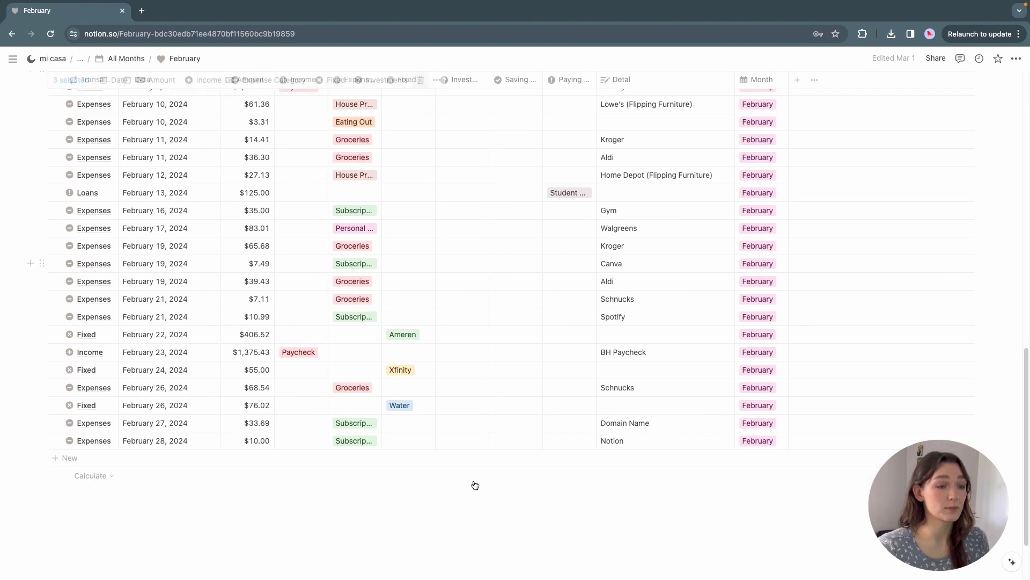
Step: Leave the February page for the Money Tracker overview, preview the Loans glossary entry and open the Income page
{"action": "scroll", "coordinate": [463, 467], "scroll_direction": "up", "scroll_amount": 10}
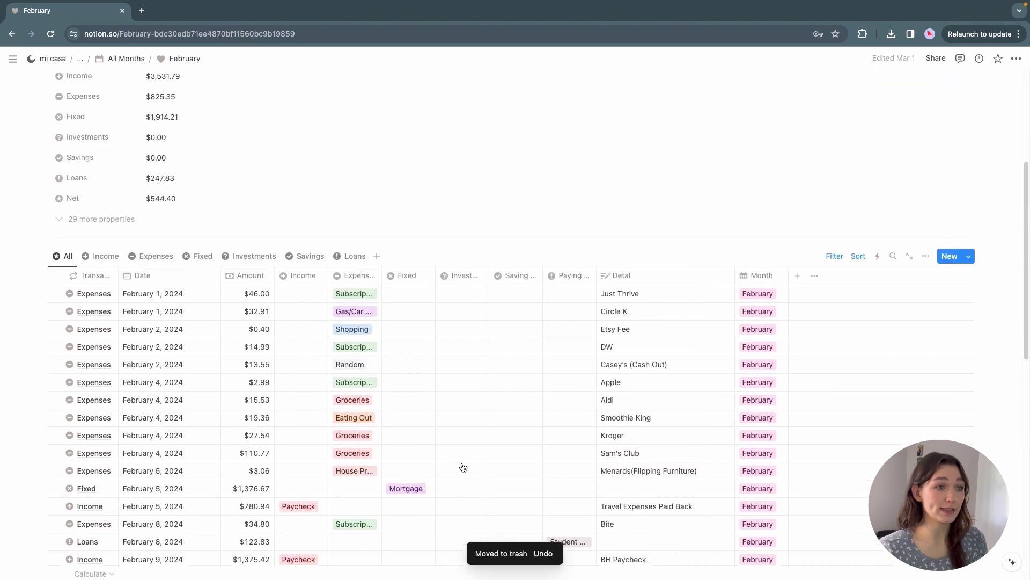
{"action": "scroll", "coordinate": [463, 467], "scroll_direction": "up", "scroll_amount": 1}
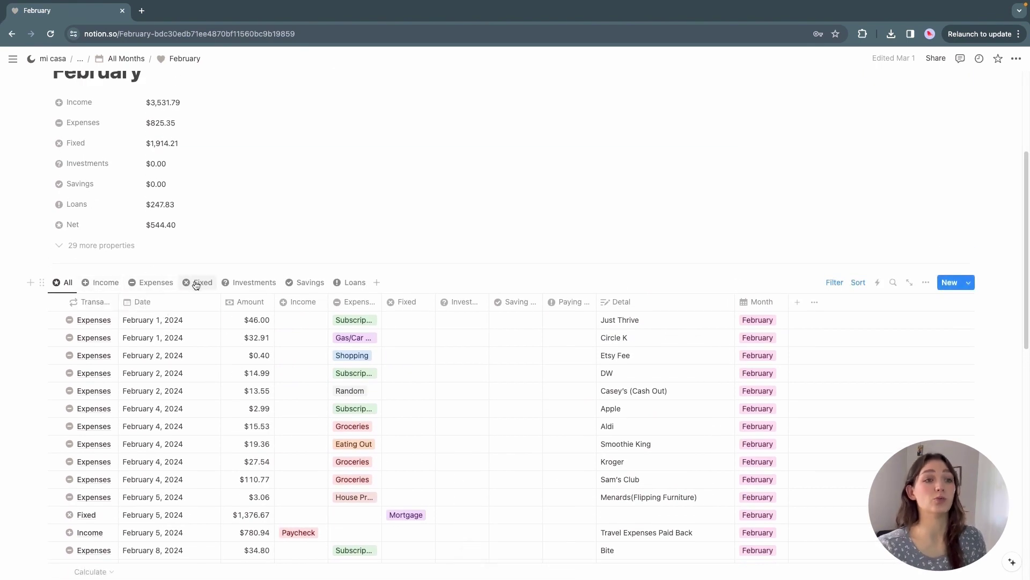
{"action": "left_click", "coordinate": [127, 59]}
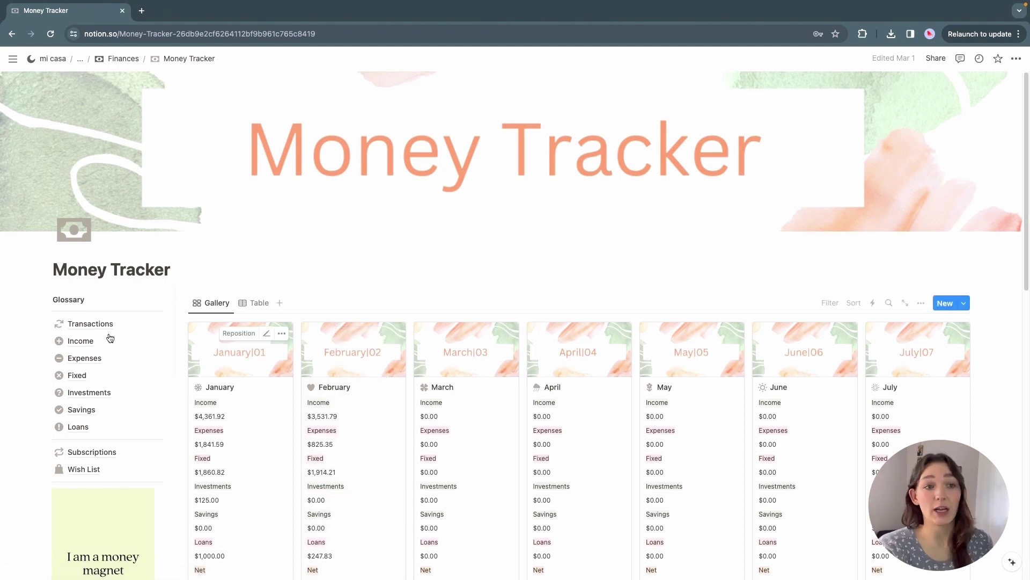
{"action": "mouse_move", "coordinate": [79, 428]}
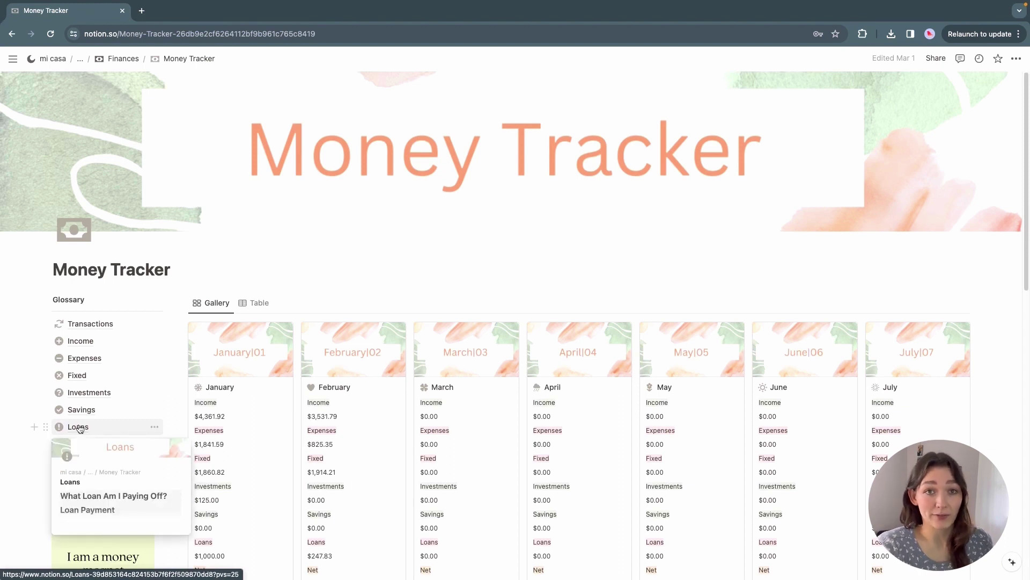
{"action": "left_click", "coordinate": [89, 341]}
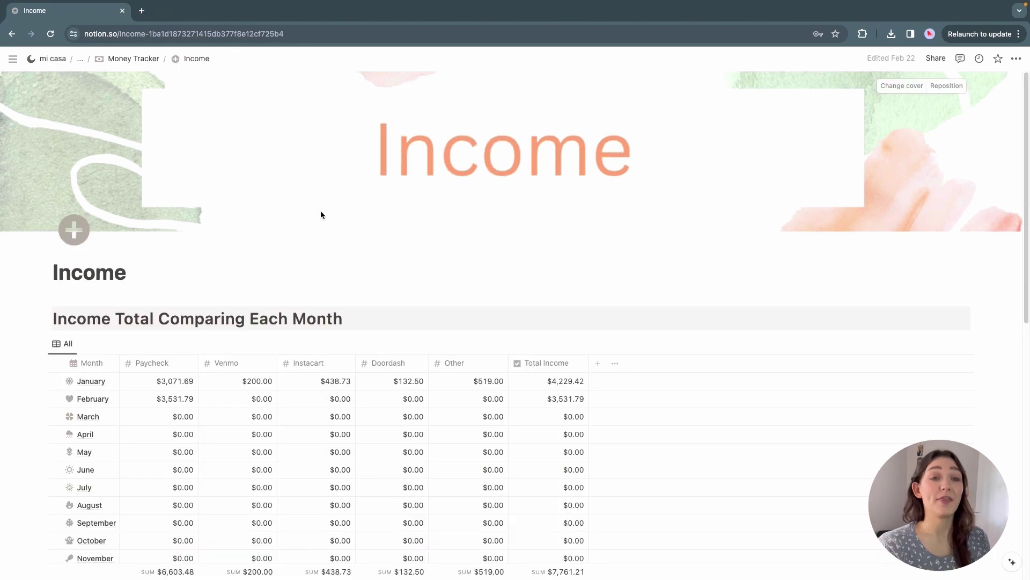
Step: Review the table comparing income totals for each month and display January's board under Income Total Within A Month
{"action": "scroll", "coordinate": [320, 214], "scroll_direction": "down", "scroll_amount": 5}
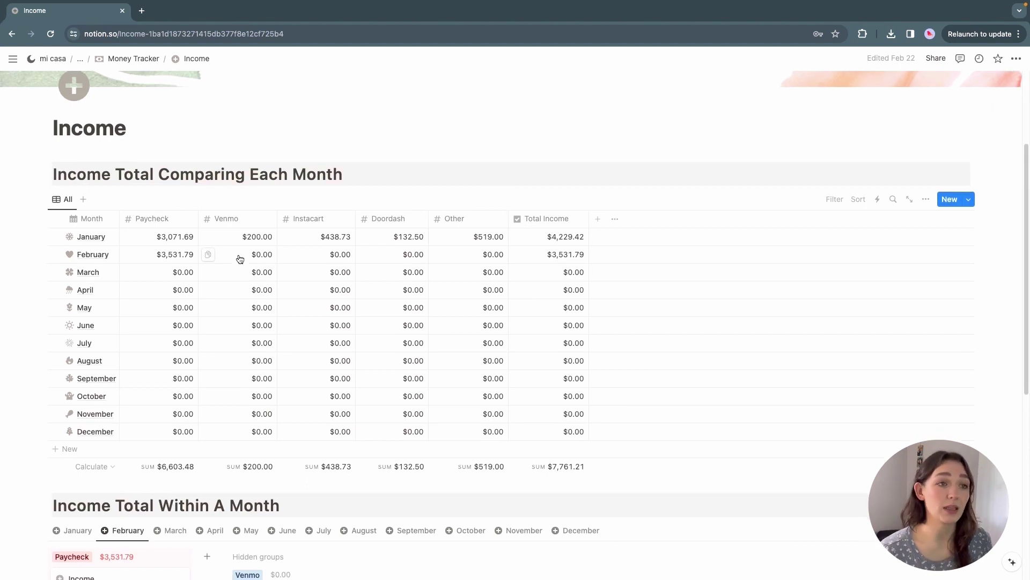
{"action": "scroll", "coordinate": [240, 259], "scroll_direction": "down", "scroll_amount": 1}
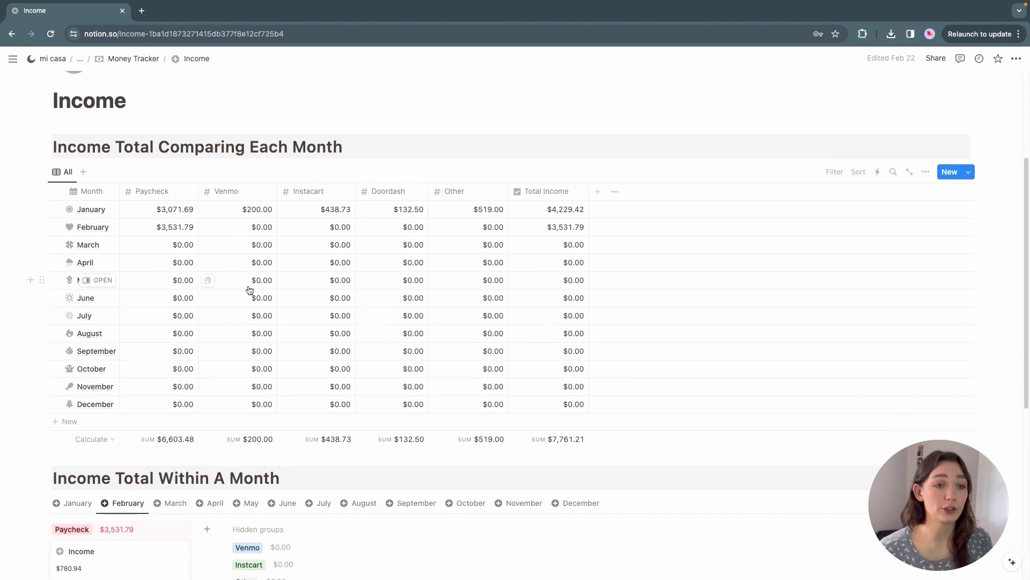
{"action": "scroll", "coordinate": [424, 360], "scroll_direction": "down", "scroll_amount": 4}
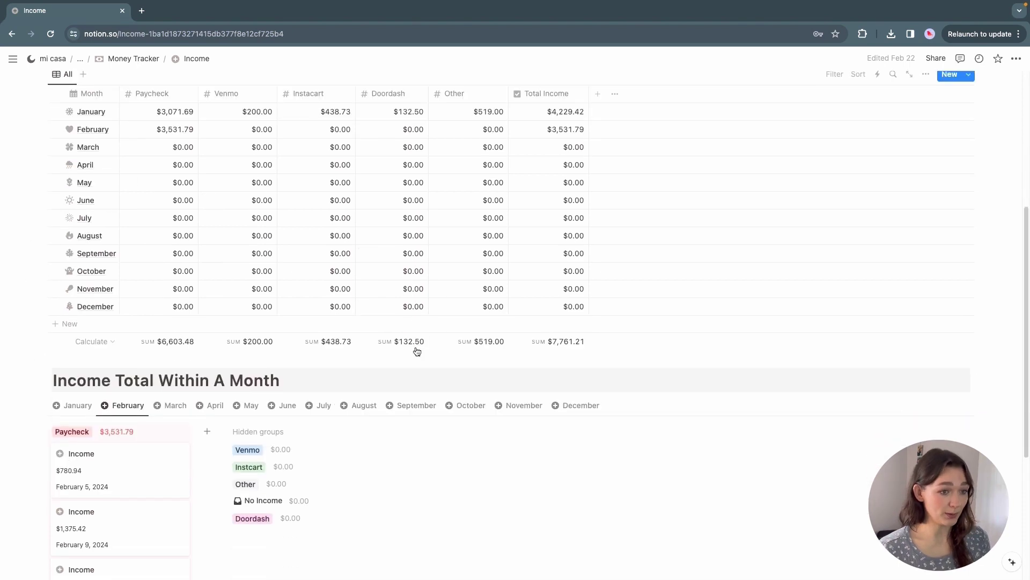
{"action": "scroll", "coordinate": [415, 405], "scroll_direction": "down", "scroll_amount": 3}
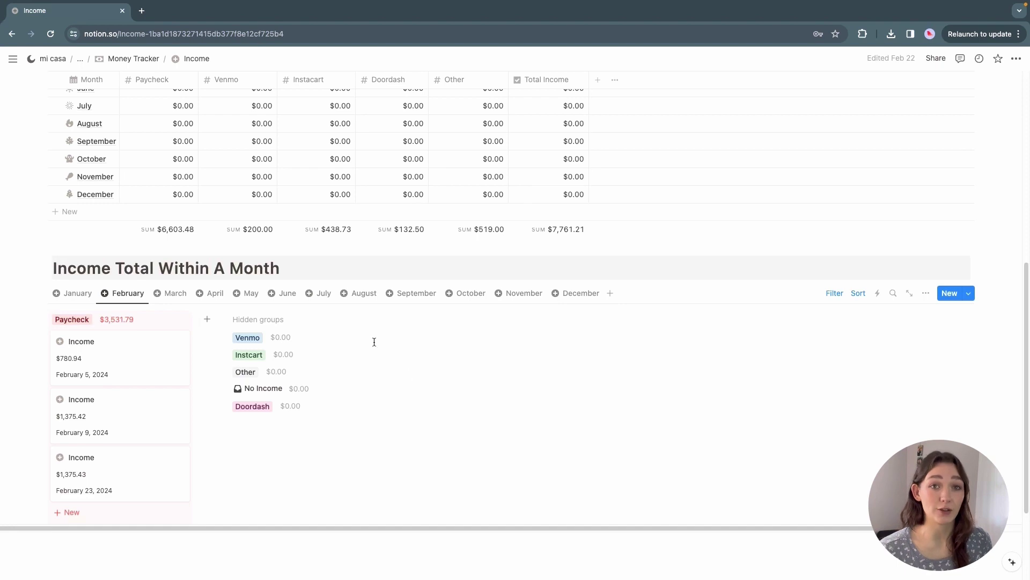
{"action": "left_click", "coordinate": [78, 293]}
{"action": "scroll", "coordinate": [434, 358], "scroll_direction": "down", "scroll_amount": 2}
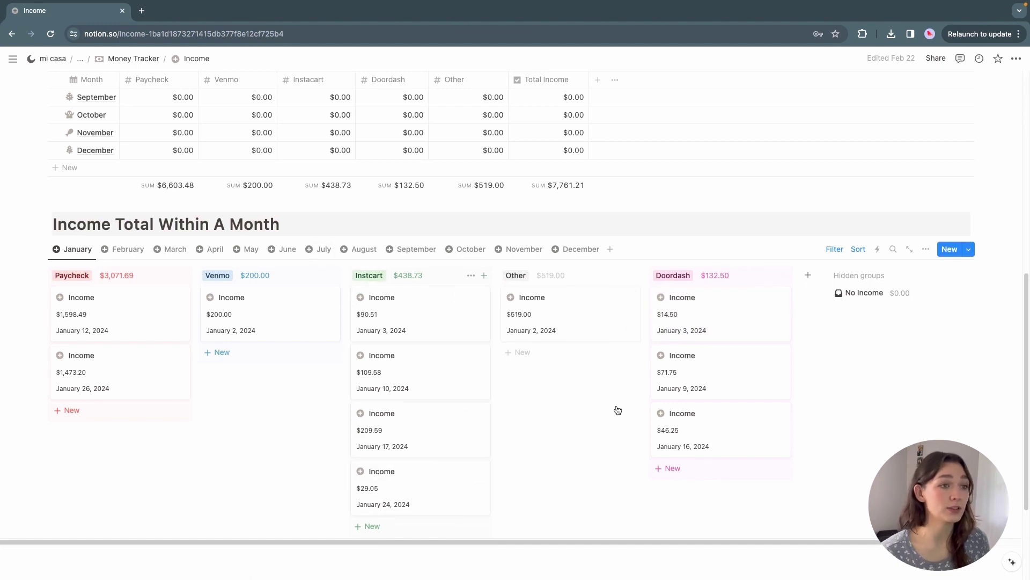
Step: Inspect the January income board's layout settings and the property used to group its columns
{"action": "left_click", "coordinate": [927, 250]}
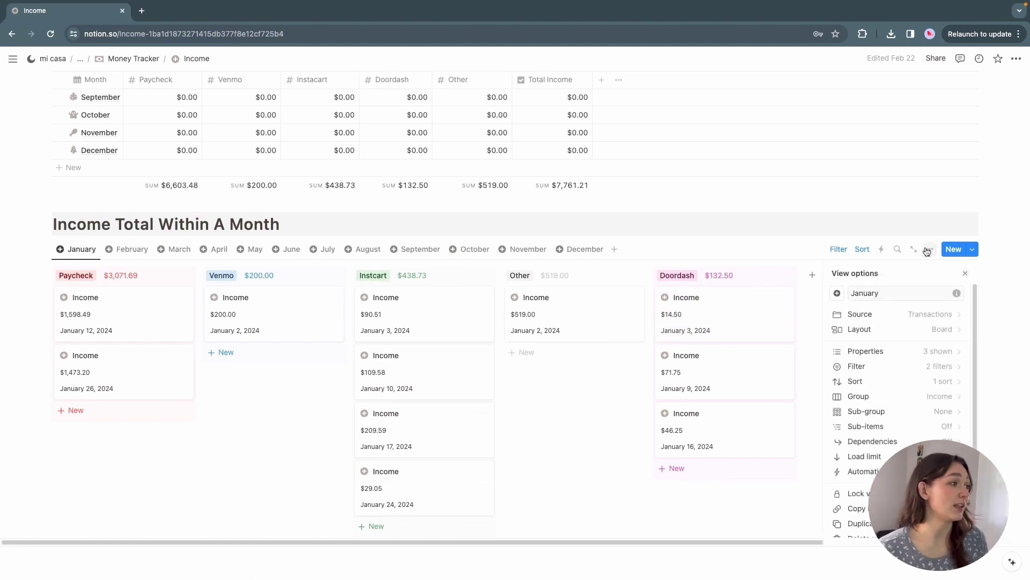
{"action": "left_click", "coordinate": [913, 335]}
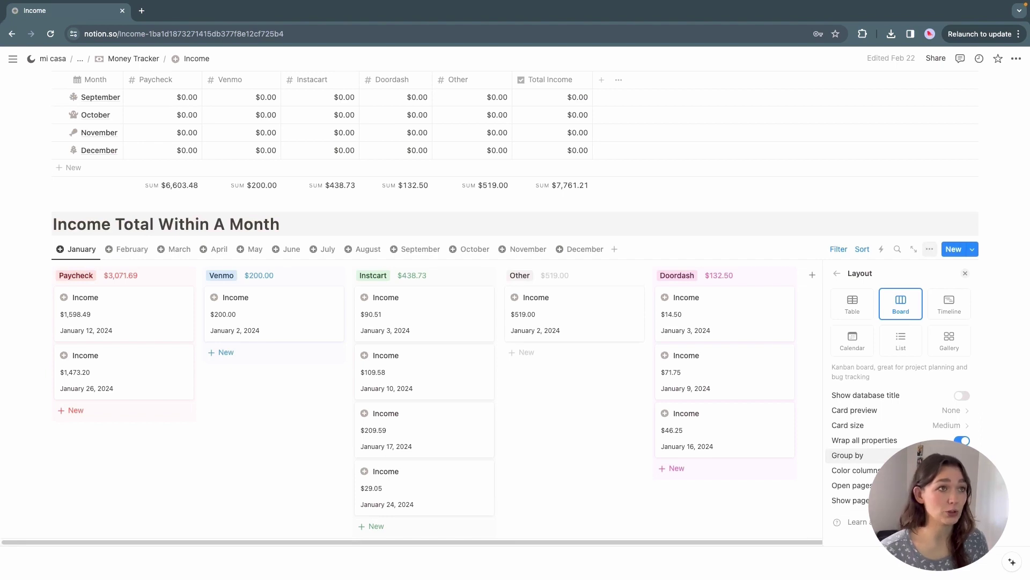
{"action": "left_click", "coordinate": [869, 455]}
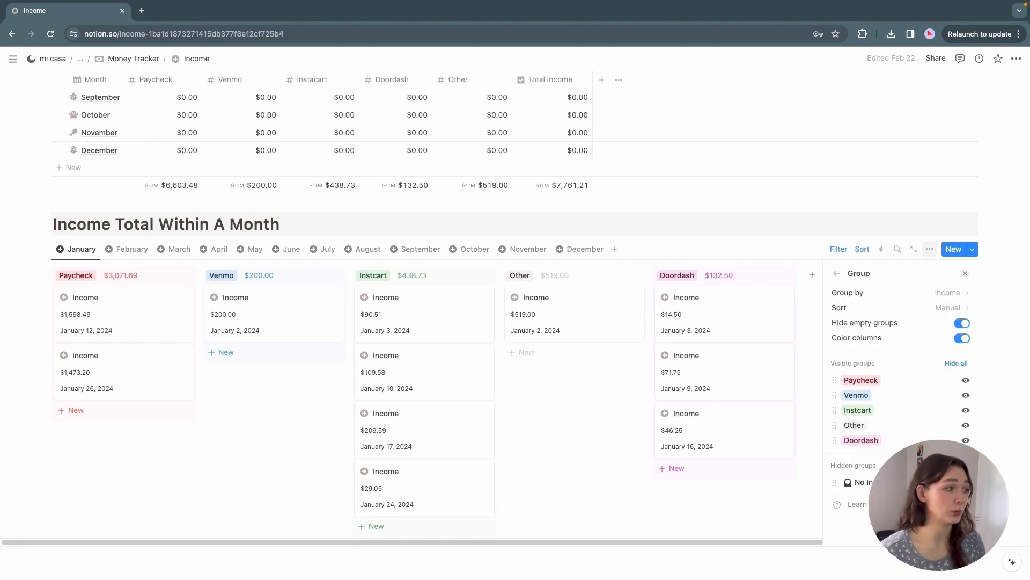
{"action": "left_click", "coordinate": [888, 294]}
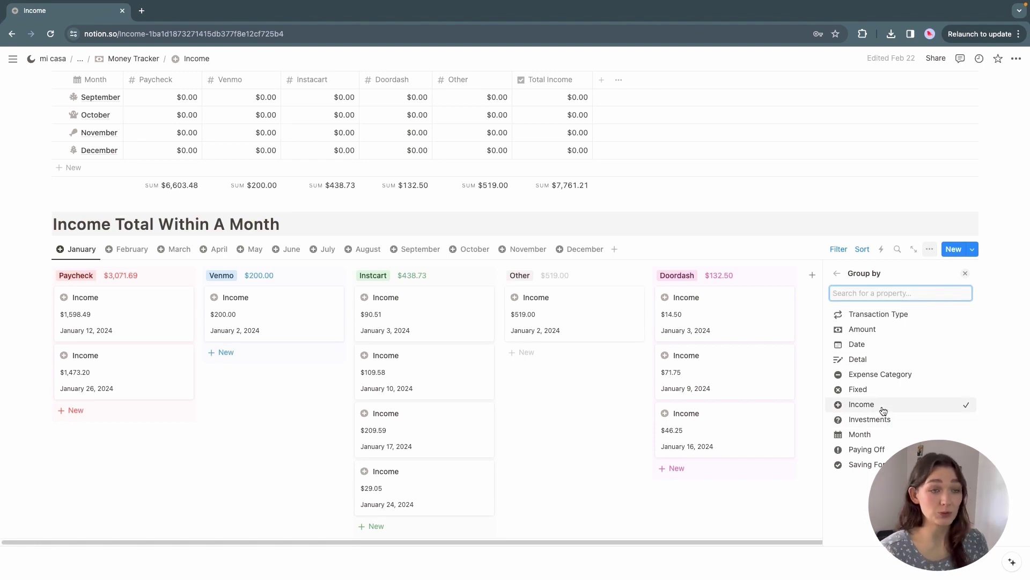
{"action": "left_click", "coordinate": [837, 274]}
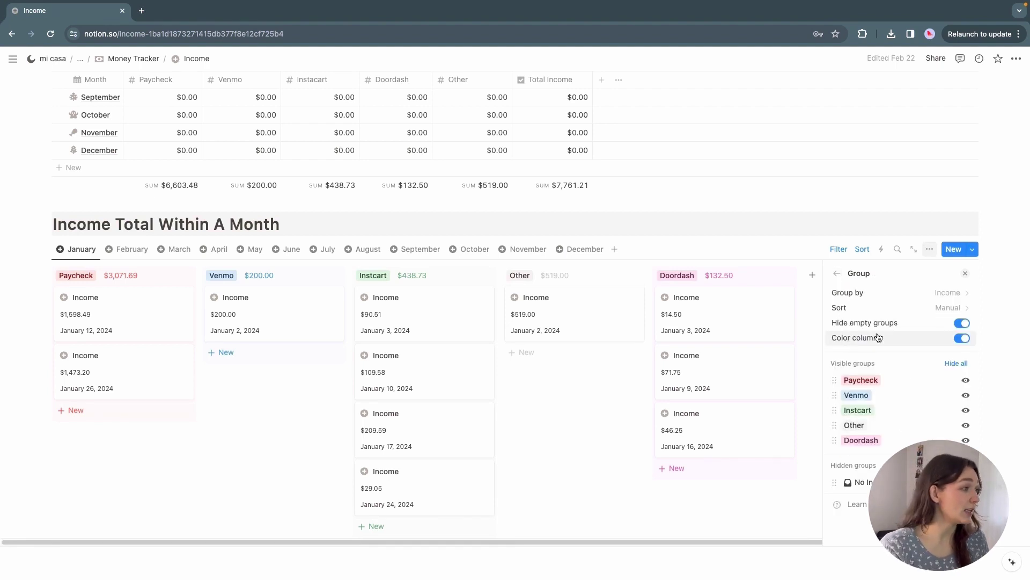
Step: Turn the January board's column colours off and back on, and close the view options
{"action": "left_click", "coordinate": [962, 339]}
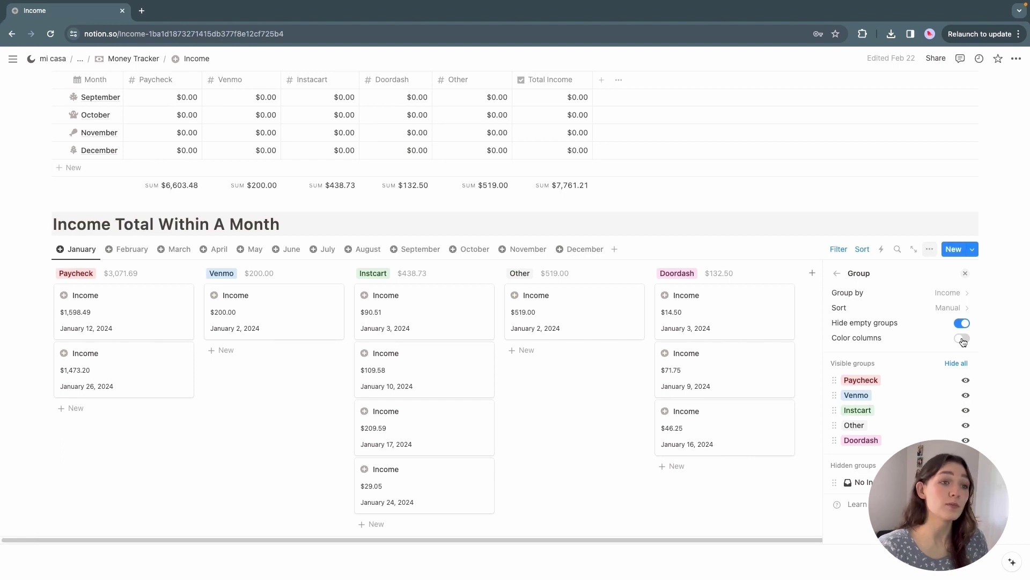
{"action": "left_click", "coordinate": [962, 339]}
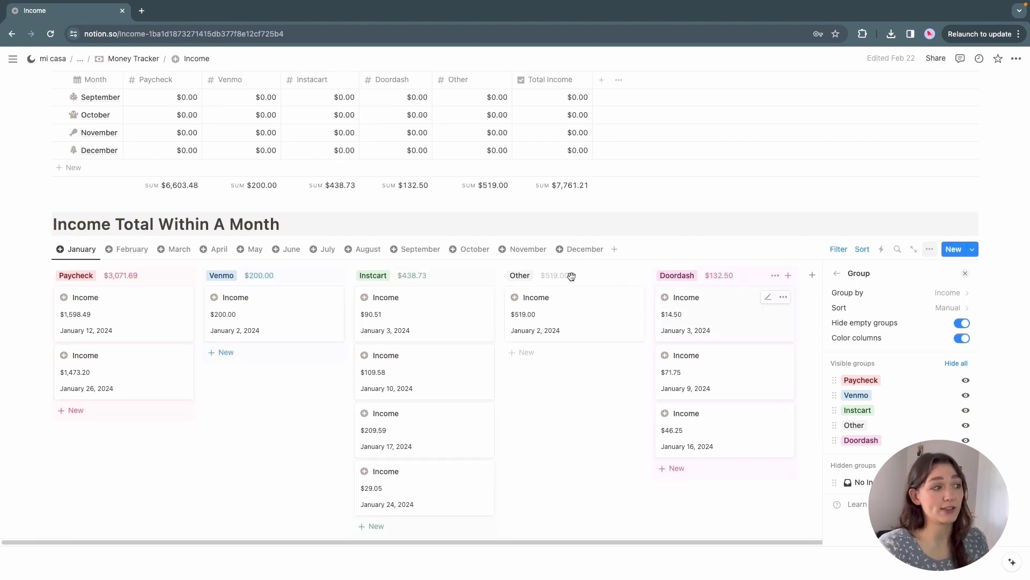
{"action": "left_click", "coordinate": [838, 274]}
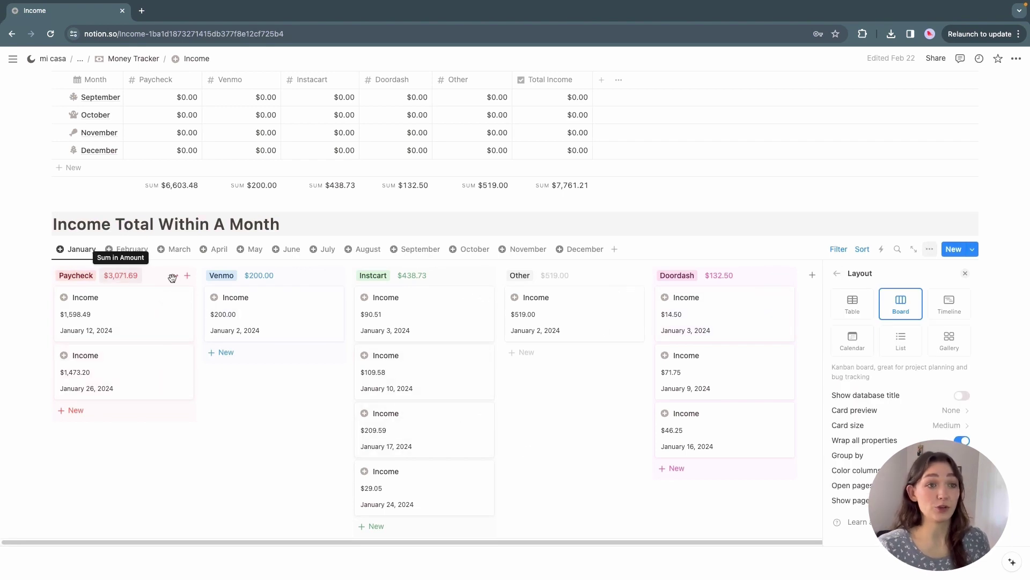
{"action": "left_click", "coordinate": [967, 276]}
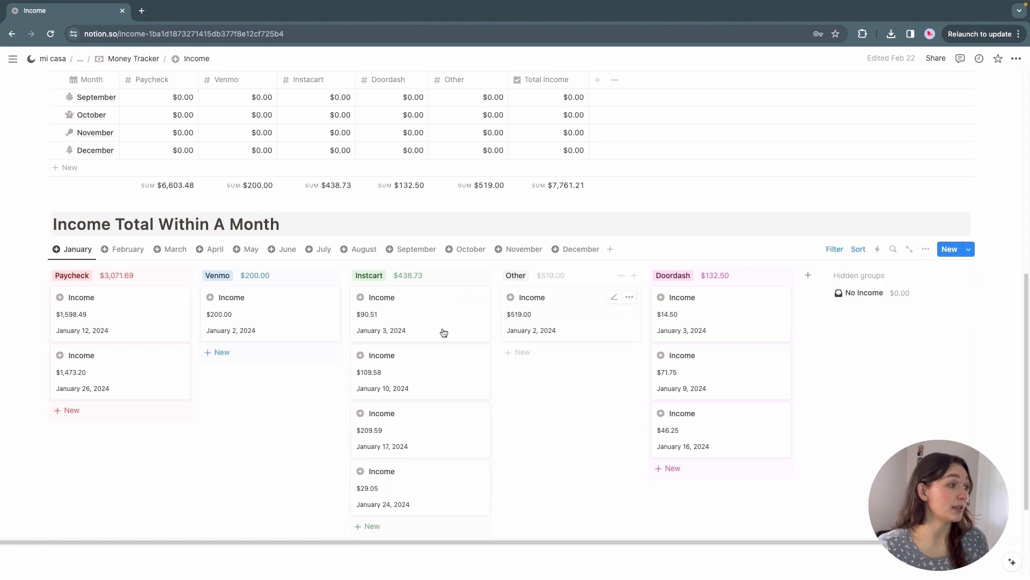
Step: Compare the monthly income table with the board below it, switching the board to February
{"action": "scroll", "coordinate": [444, 331], "scroll_direction": "up", "scroll_amount": 5}
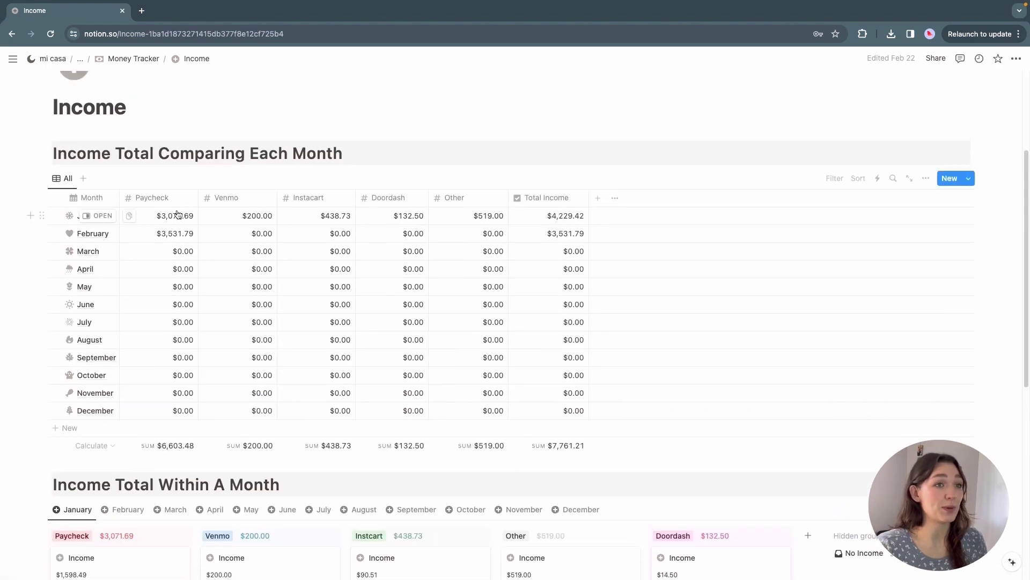
{"action": "scroll", "coordinate": [287, 248], "scroll_direction": "down", "scroll_amount": 1}
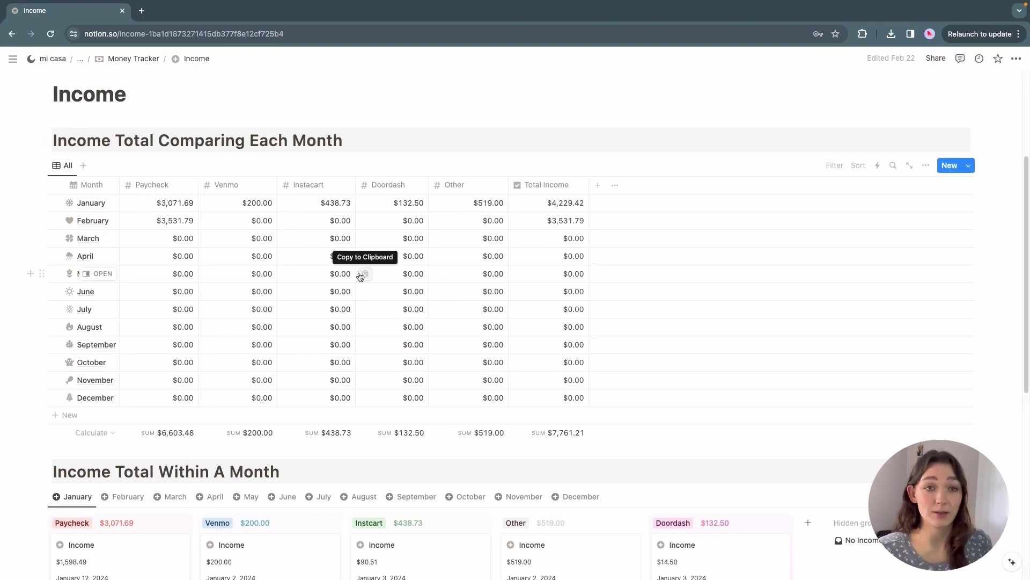
{"action": "scroll", "coordinate": [361, 275], "scroll_direction": "down", "scroll_amount": 3}
{"action": "left_click", "coordinate": [127, 415]}
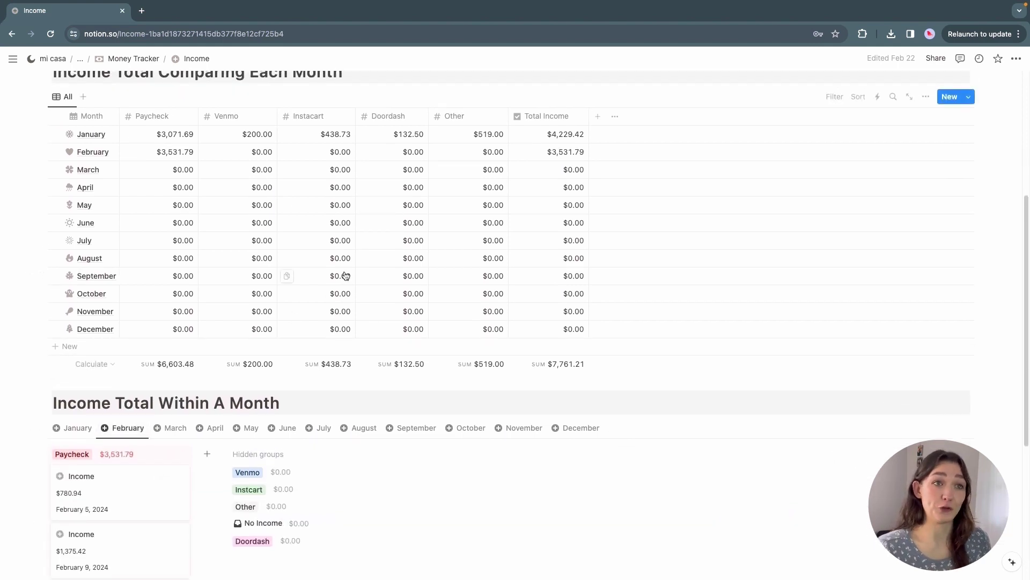
{"action": "scroll", "coordinate": [347, 276], "scroll_direction": "up", "scroll_amount": 1}
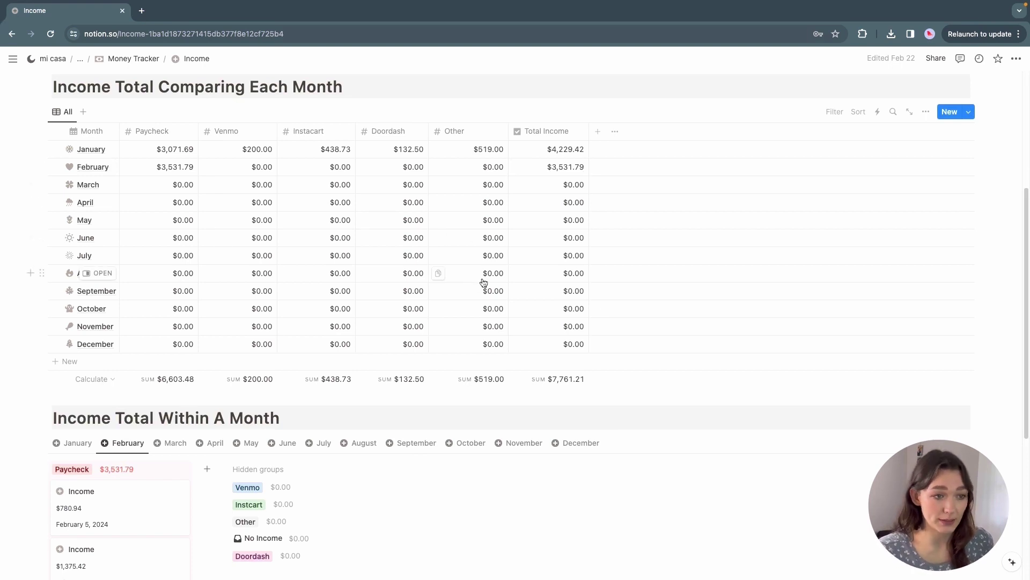
{"action": "scroll", "coordinate": [618, 333], "scroll_direction": "down", "scroll_amount": 3}
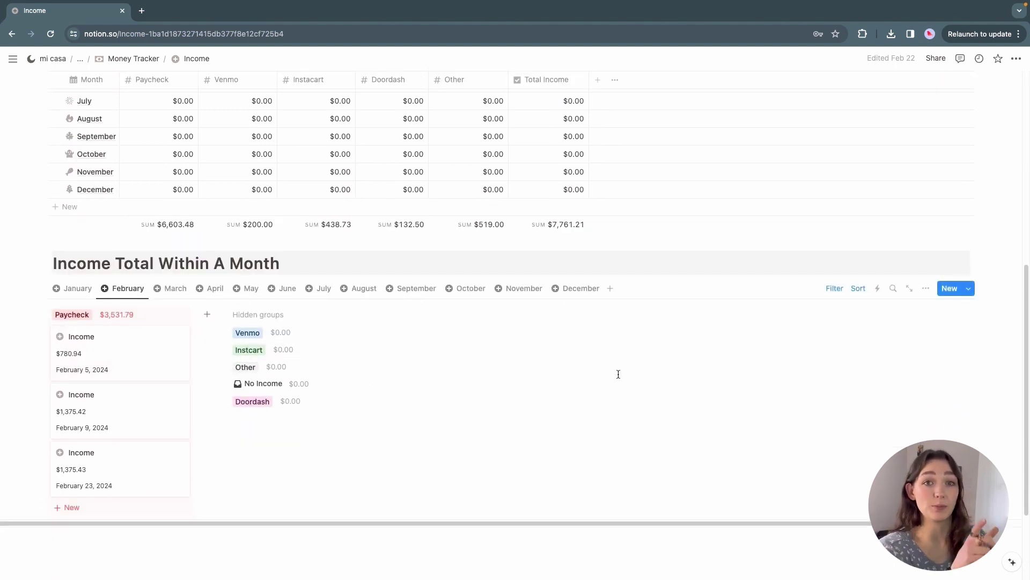
Step: Show the filters of February's income board, inspect the month choices in its Month filter and close the list
{"action": "left_click", "coordinate": [842, 289]}
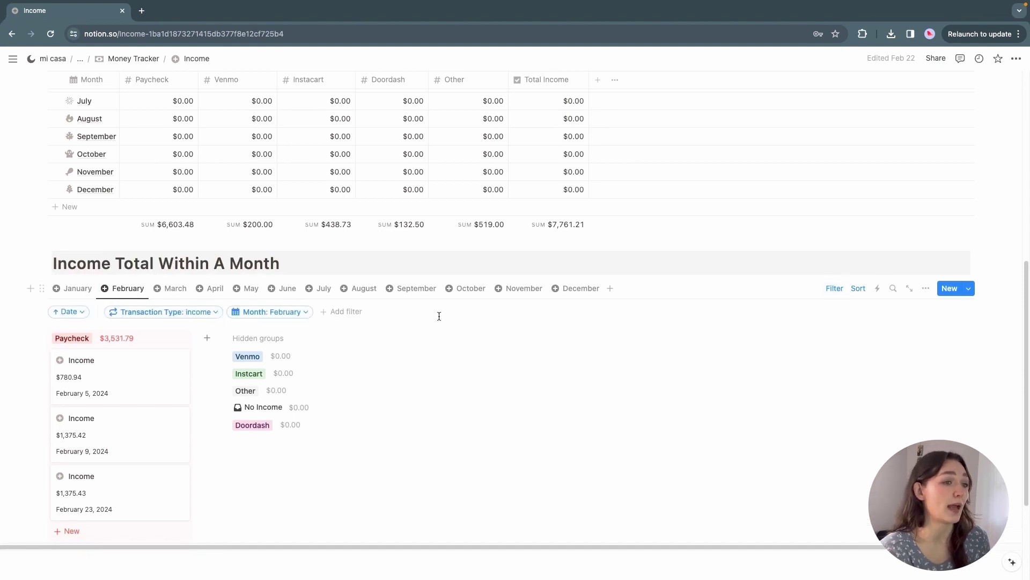
{"action": "left_click", "coordinate": [281, 314]}
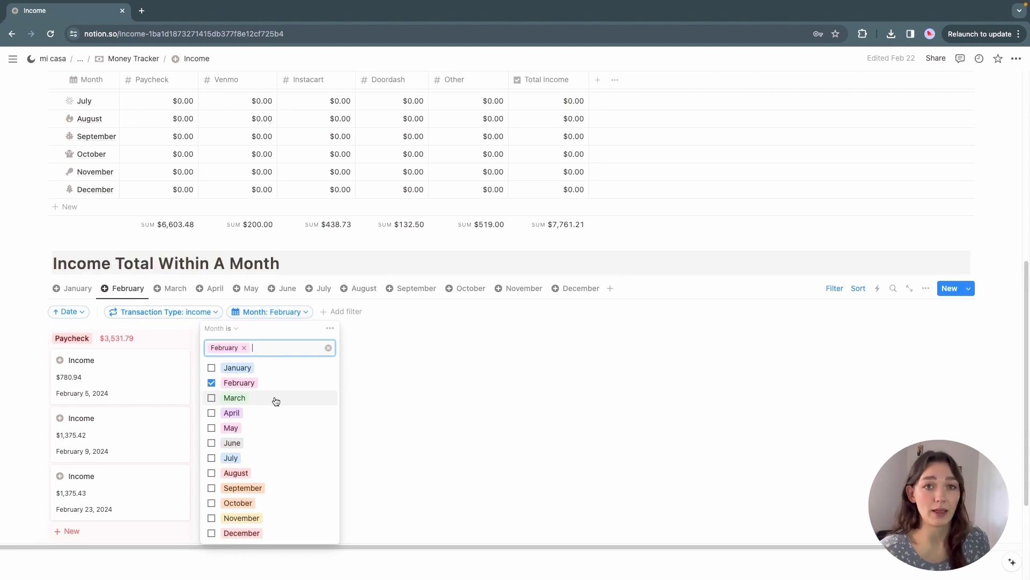
{"action": "left_click", "coordinate": [602, 402]}
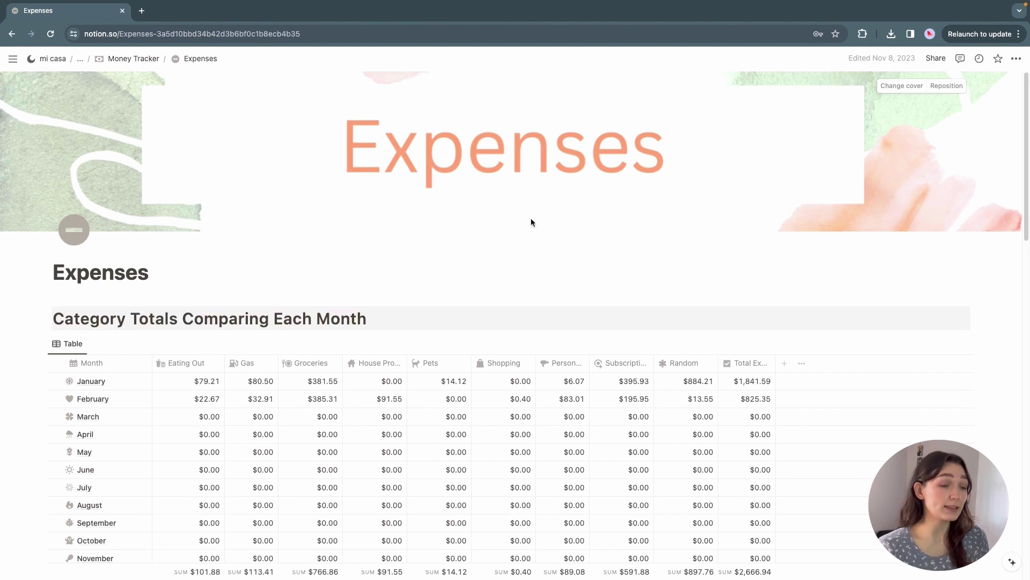
Step: On the Expenses page, review the category totals for each month and February's category board through to its hidden groups
{"action": "scroll", "coordinate": [531, 222], "scroll_direction": "down", "scroll_amount": 2}
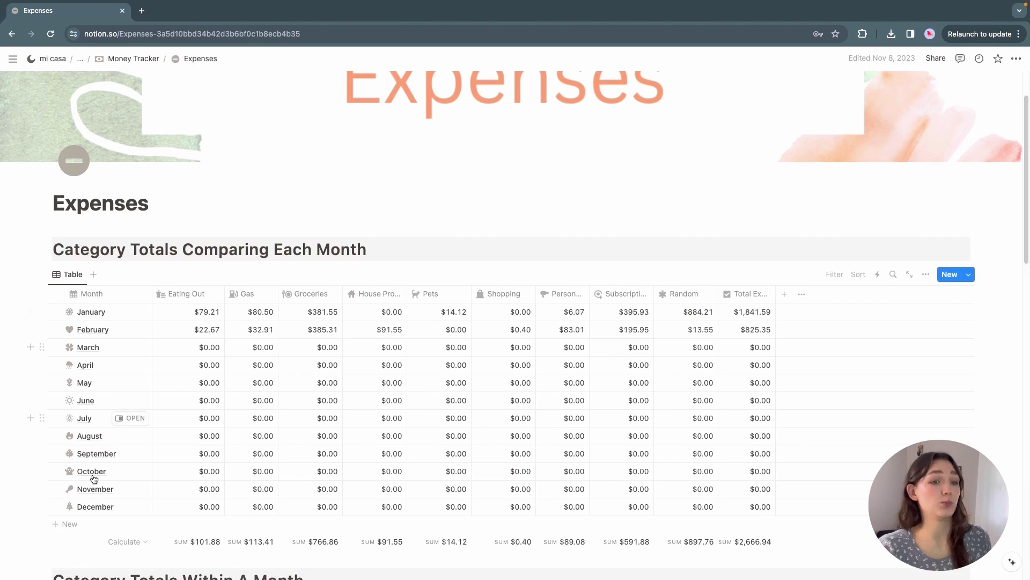
{"action": "scroll", "coordinate": [332, 300], "scroll_direction": "down", "scroll_amount": 1}
{"action": "scroll", "coordinate": [332, 300], "scroll_direction": "down", "scroll_amount": 1}
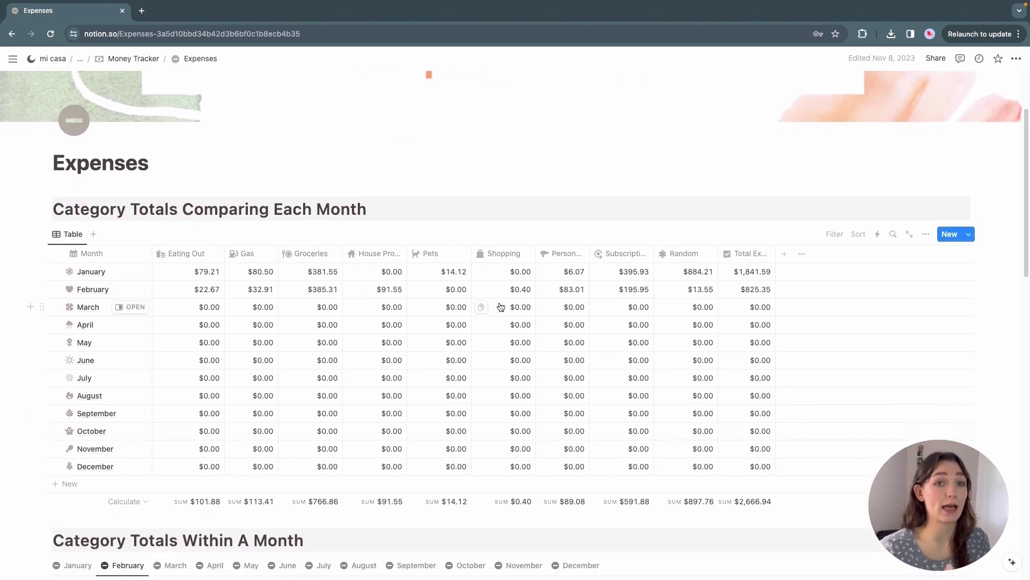
{"action": "scroll", "coordinate": [500, 307], "scroll_direction": "down", "scroll_amount": 5}
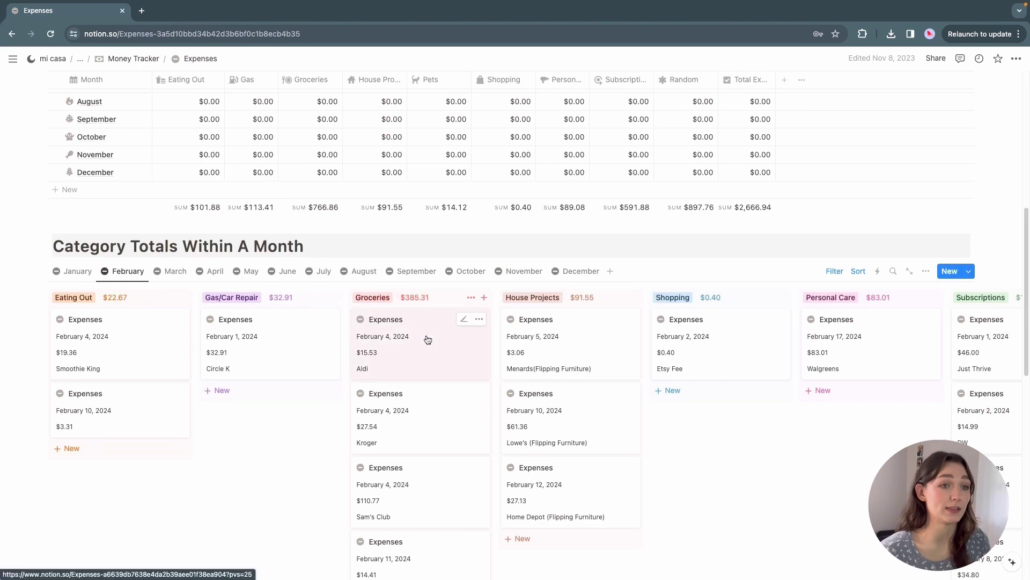
{"action": "scroll", "coordinate": [425, 338], "scroll_direction": "up", "scroll_amount": 3}
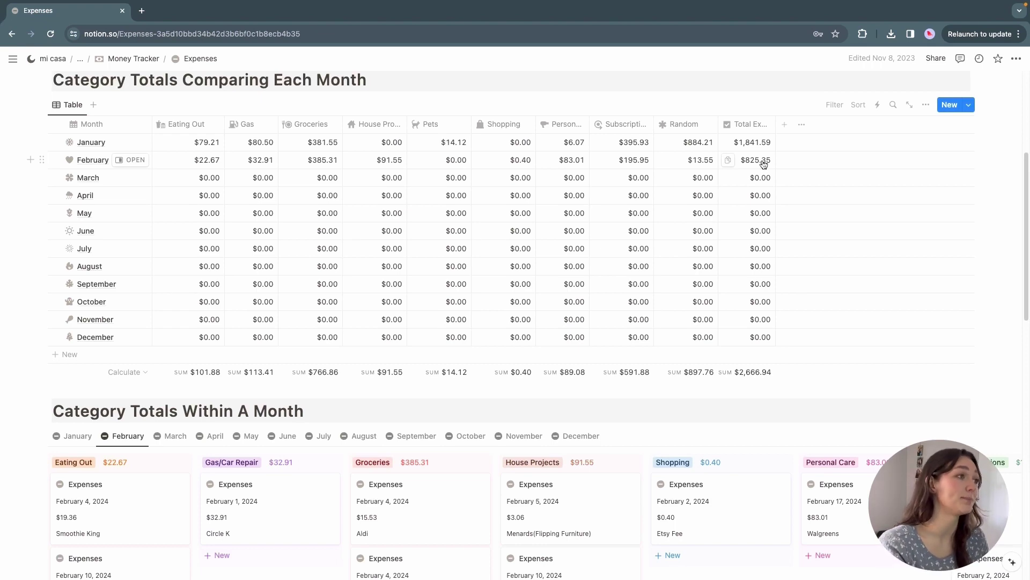
{"action": "scroll", "coordinate": [877, 450], "scroll_direction": "down", "scroll_amount": 2}
{"action": "scroll", "coordinate": [878, 450], "scroll_direction": "right", "scroll_amount": 8}
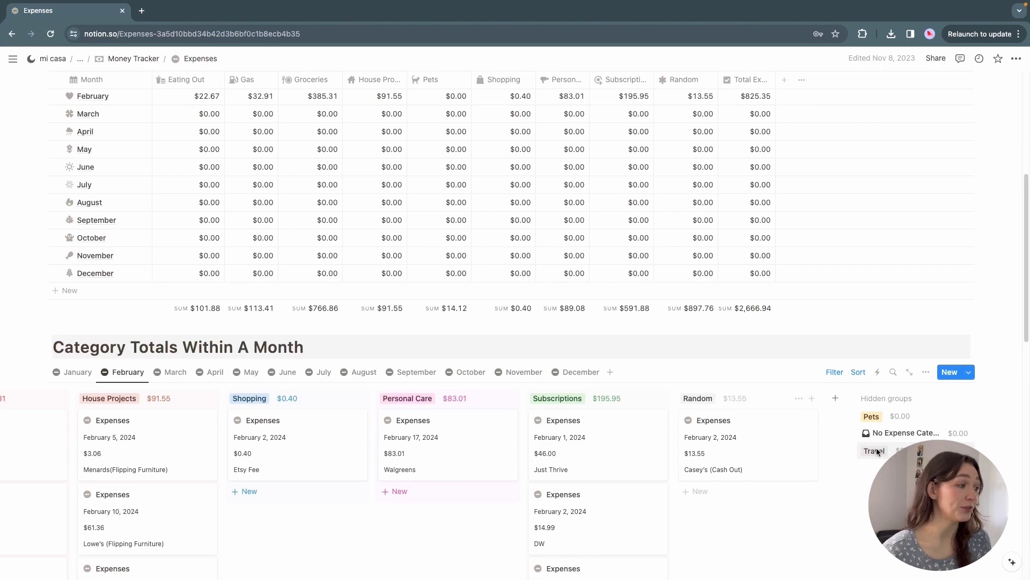
Step: Add a number property to the monthly category totals table and format it as US Dollar
{"action": "scroll", "coordinate": [652, 326], "scroll_direction": "up", "scroll_amount": 4}
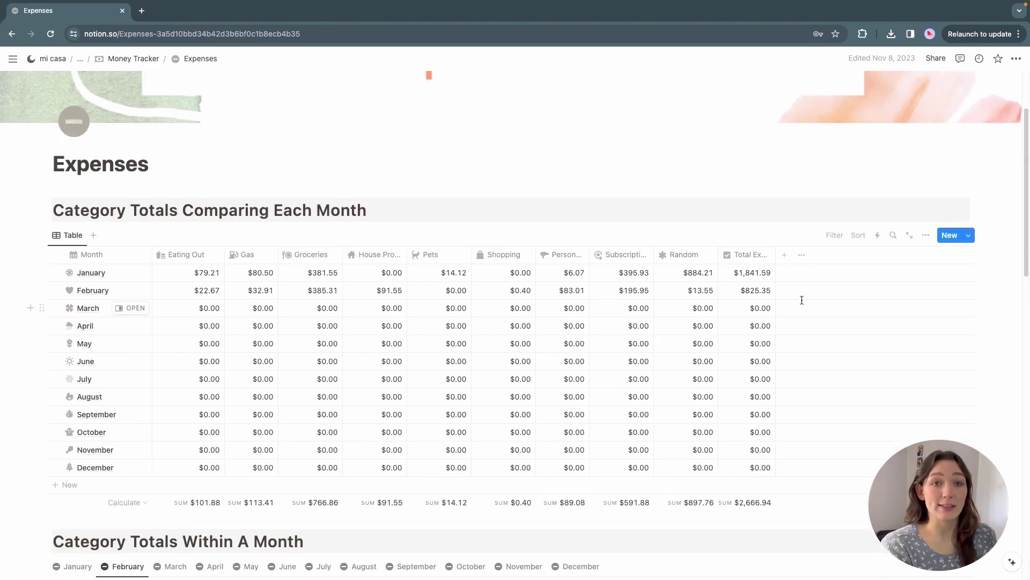
{"action": "left_click", "coordinate": [783, 256]}
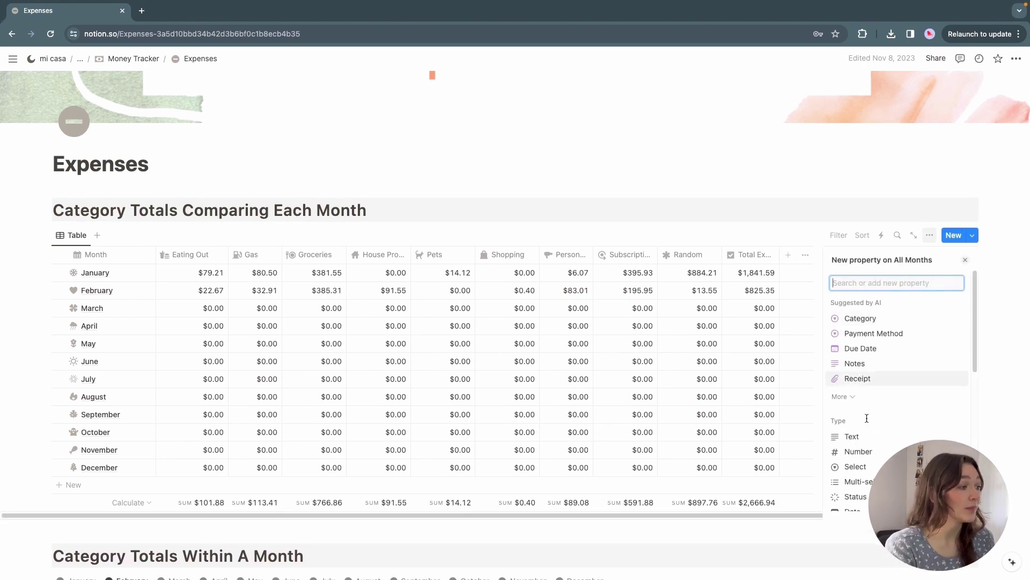
{"action": "scroll", "coordinate": [870, 452], "scroll_direction": "down", "scroll_amount": 1}
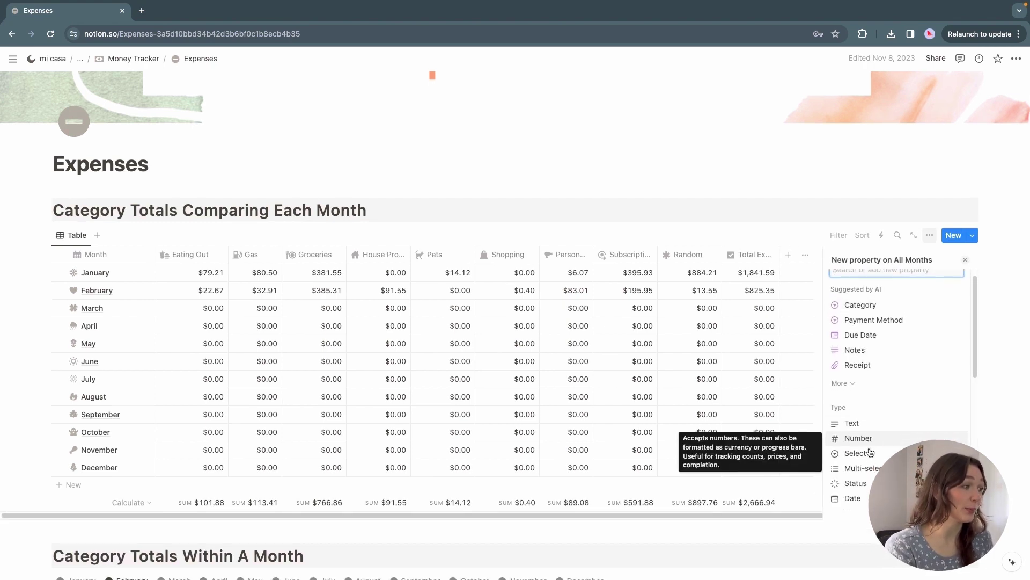
{"action": "scroll", "coordinate": [870, 452], "scroll_direction": "down", "scroll_amount": 3}
{"action": "left_click", "coordinate": [860, 375]}
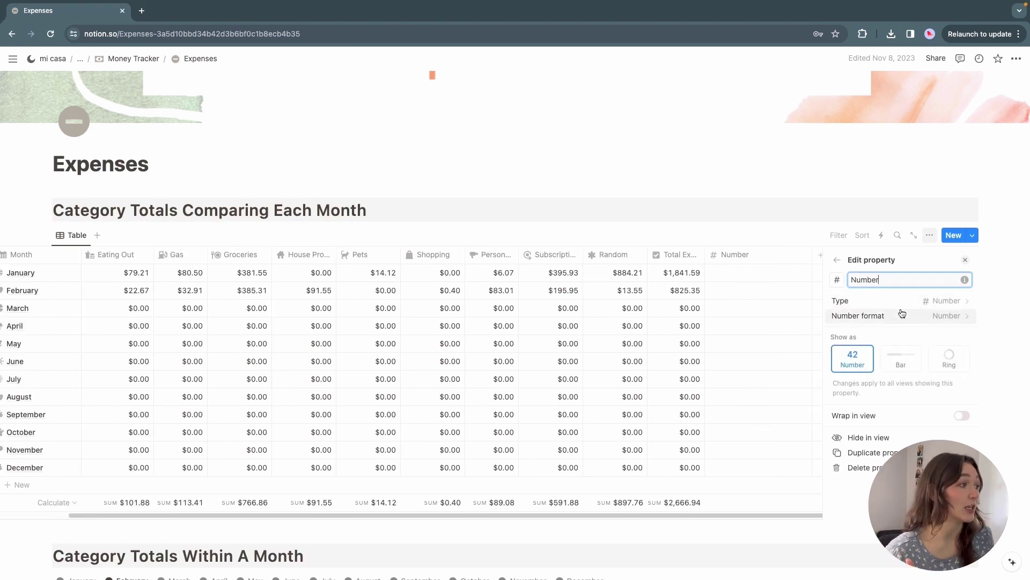
{"action": "left_click", "coordinate": [886, 317]}
{"action": "left_click", "coordinate": [907, 286]}
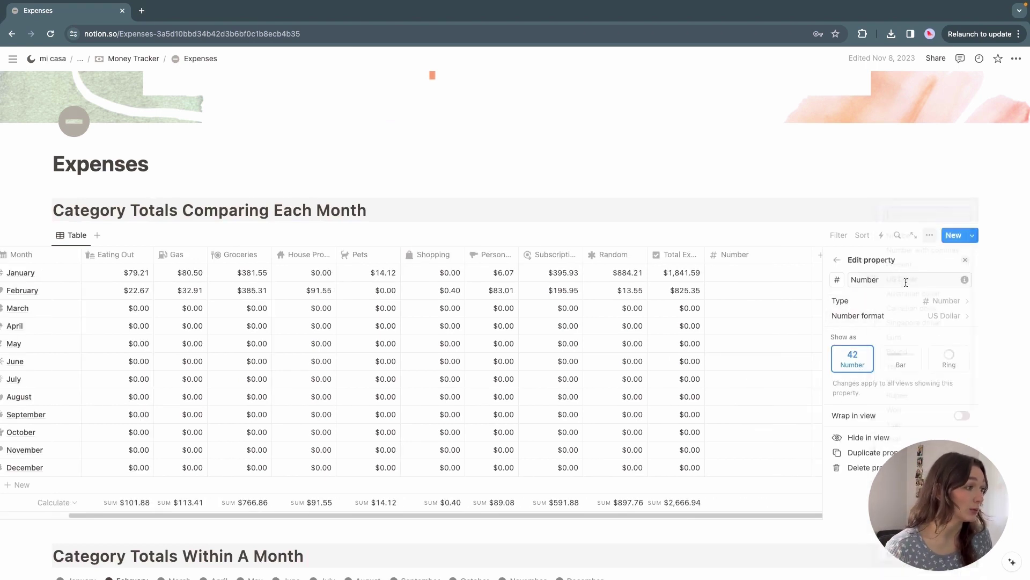
Step: Name the new property Travel with a sun icon, and move its column in front of the total expenses column
{"action": "double_click", "coordinate": [849, 280]}
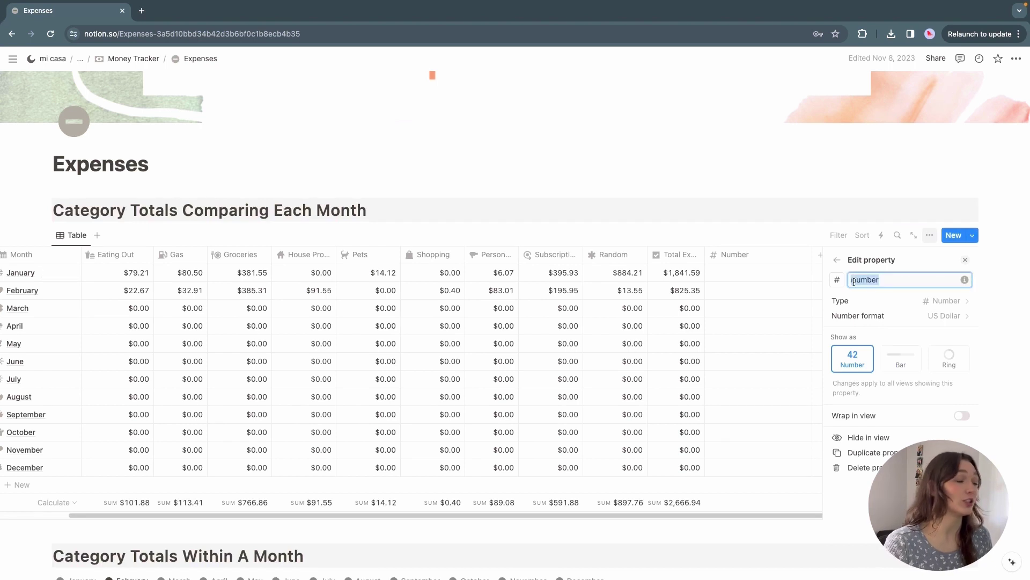
{"action": "type", "text": "Travel"}
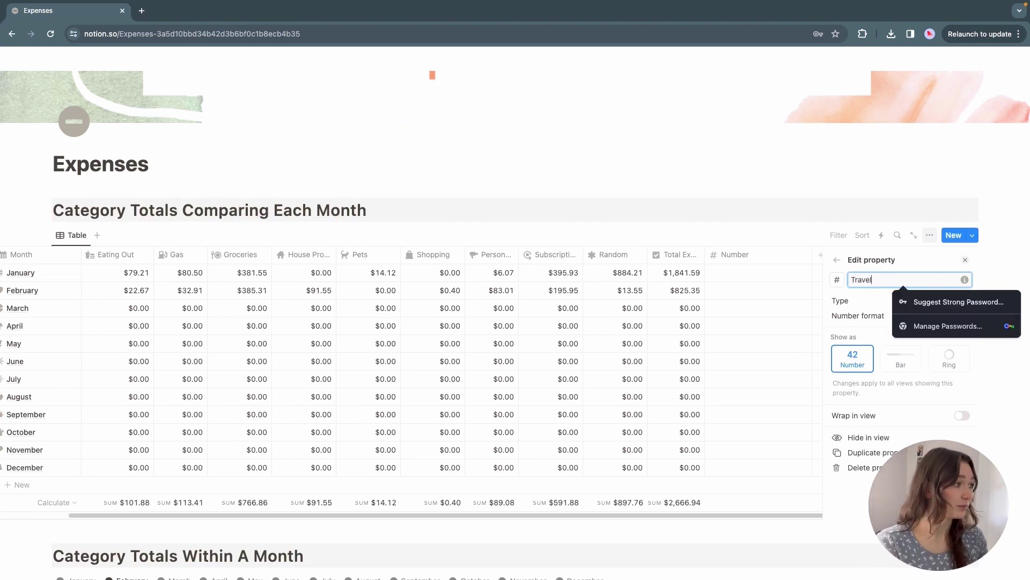
{"action": "left_click", "coordinate": [840, 281]}
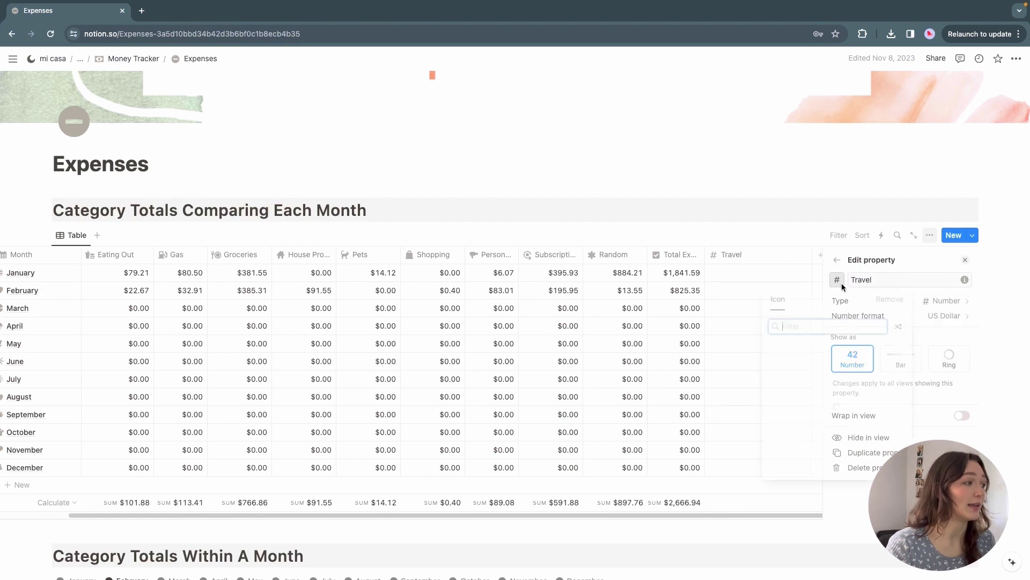
{"action": "left_click", "coordinate": [777, 366]}
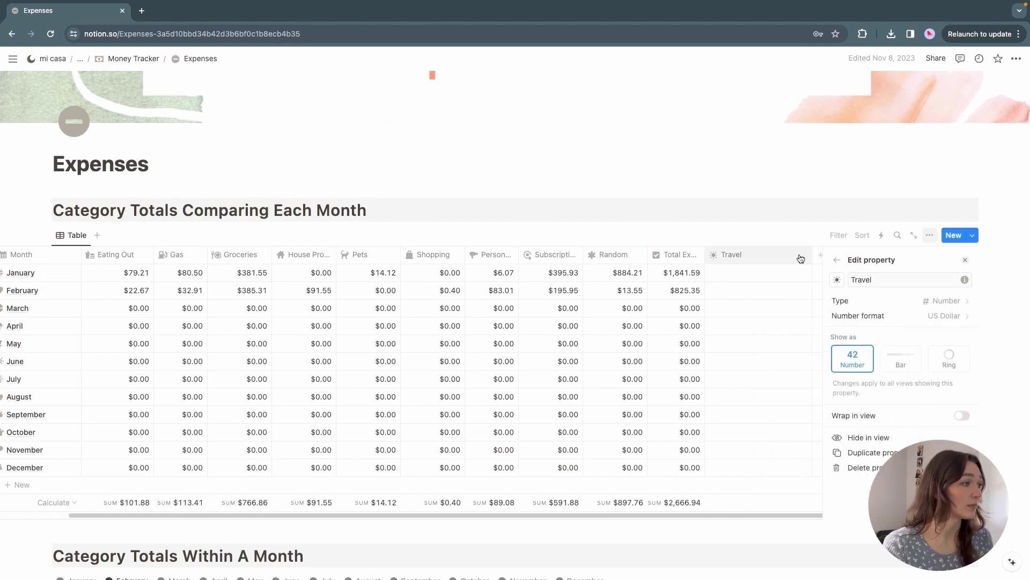
{"action": "mouse_move", "coordinate": [767, 260]}
{"action": "left_mouse_down"}
{"action": "mouse_move", "coordinate": [794, 257]}
{"action": "mouse_move", "coordinate": [749, 256]}
{"action": "left_mouse_up"}
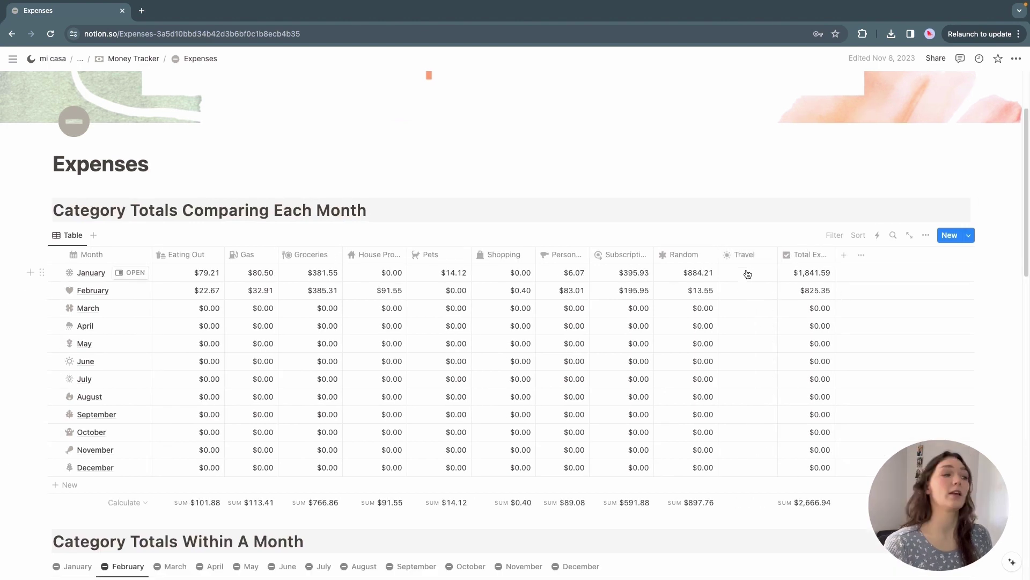
Step: Fill the Travel column with 0 from January through December and calculate the column's sum
{"action": "left_click", "coordinate": [747, 274]}
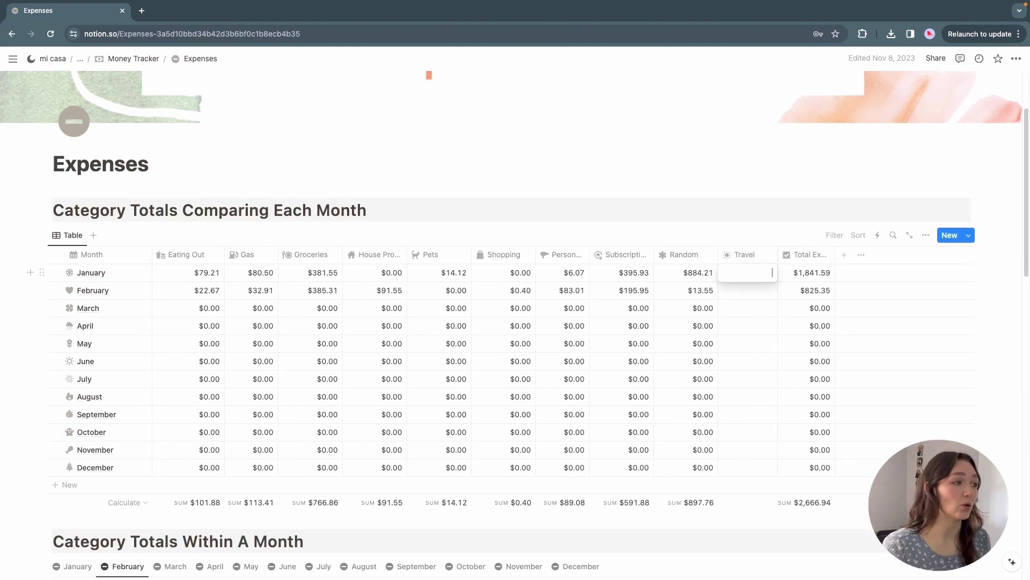
{"action": "type", "text": "0"}
{"action": "left_click", "coordinate": [758, 290]}
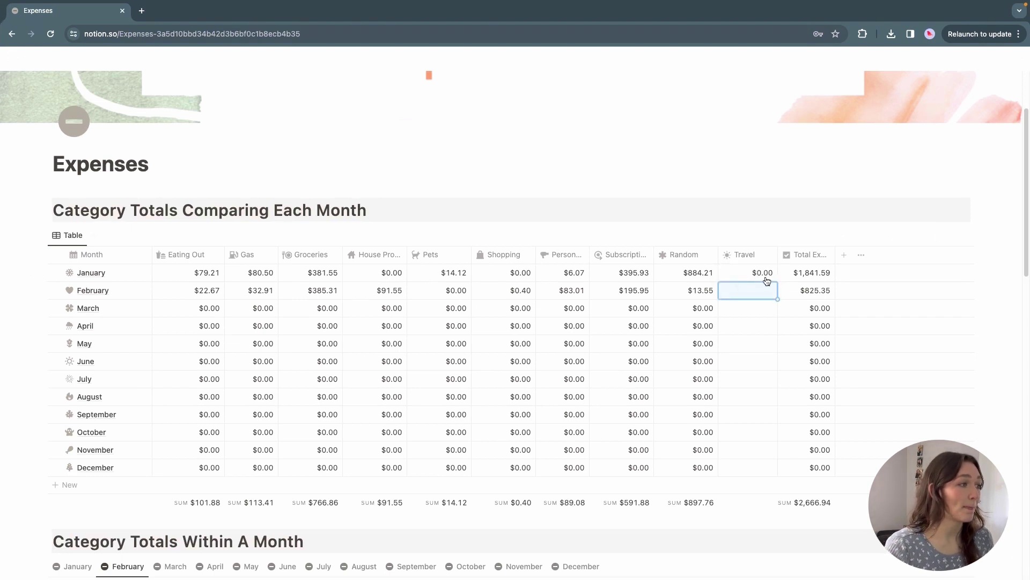
{"action": "left_click", "coordinate": [766, 277]}
{"action": "key", "text": "Escape"}
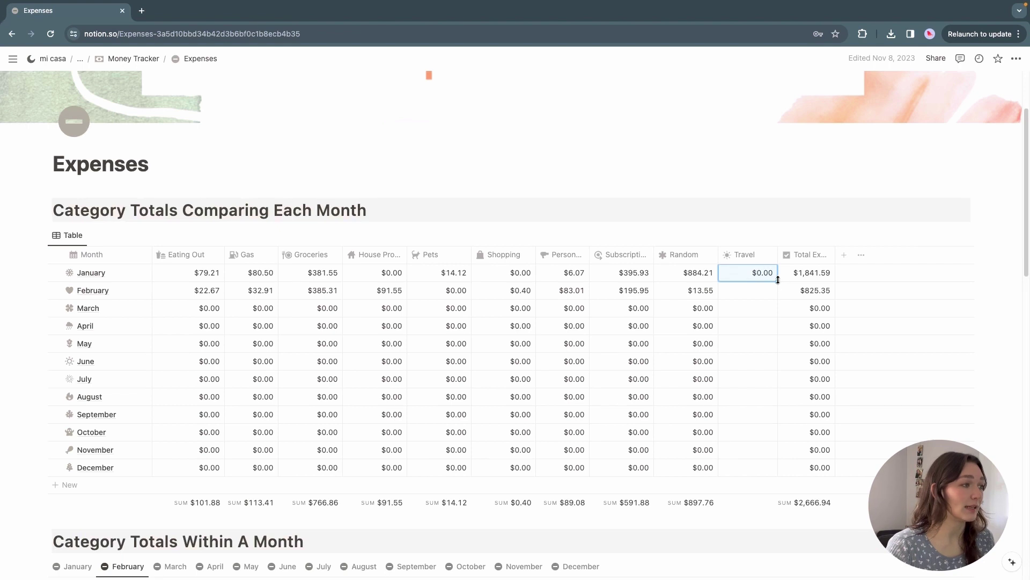
{"action": "left_click_drag", "start_coordinate": [777, 281], "coordinate": [765, 468]}
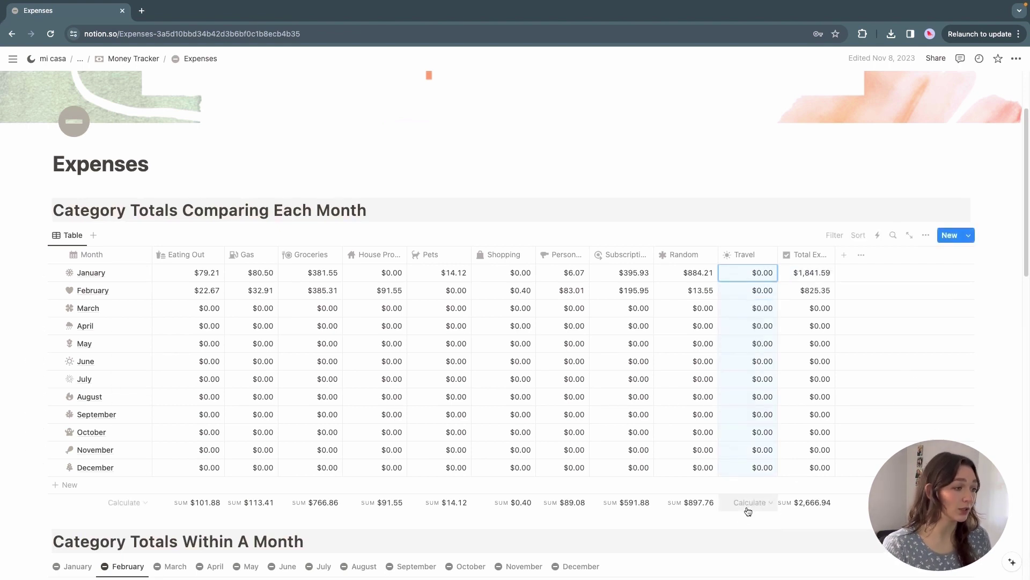
{"action": "left_click", "coordinate": [750, 503]}
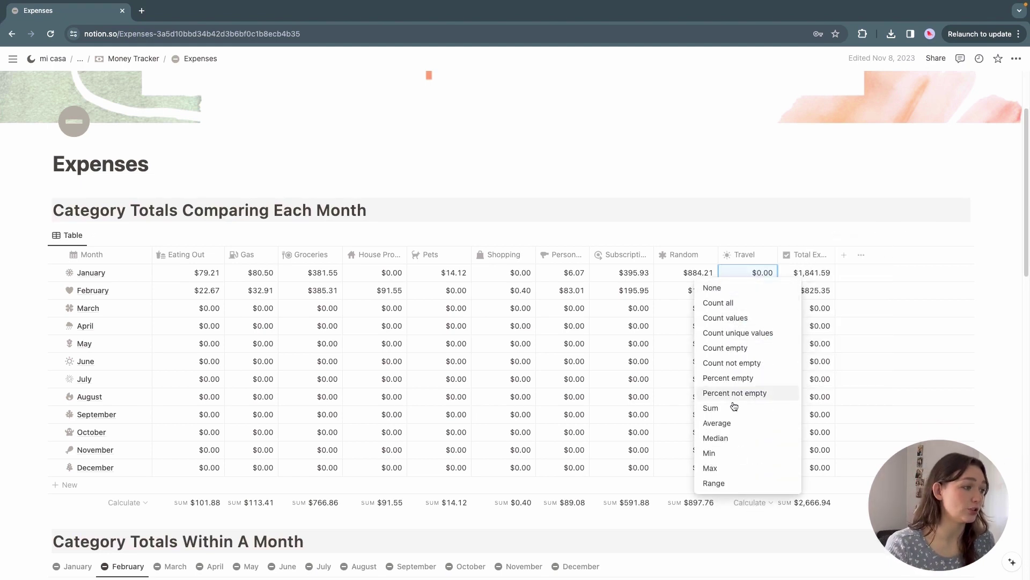
{"action": "left_click", "coordinate": [713, 408]}
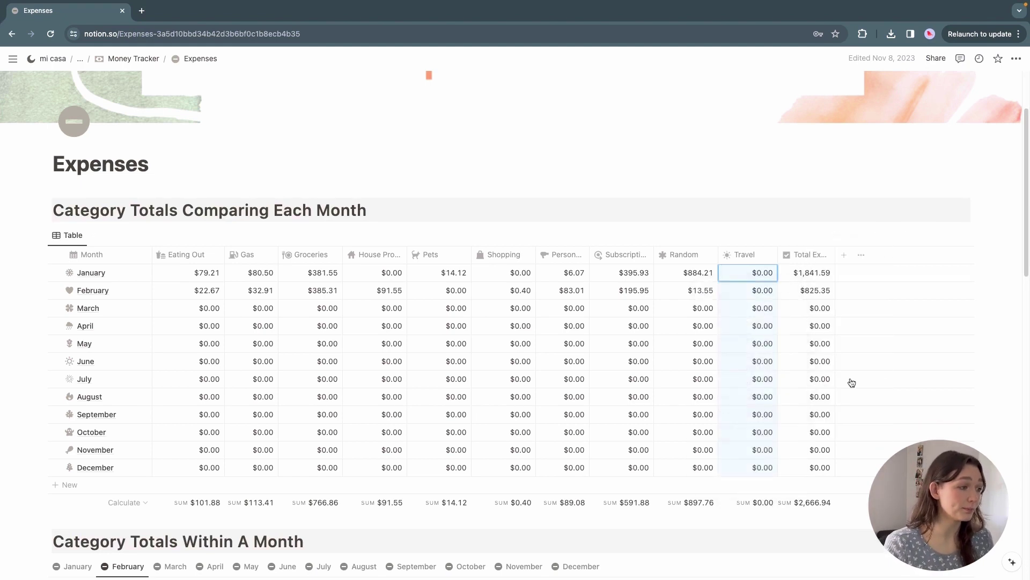
Step: Add the Travel property to the sum formula of the total expenses column, after Personal Care
{"action": "left_click", "coordinate": [812, 275]}
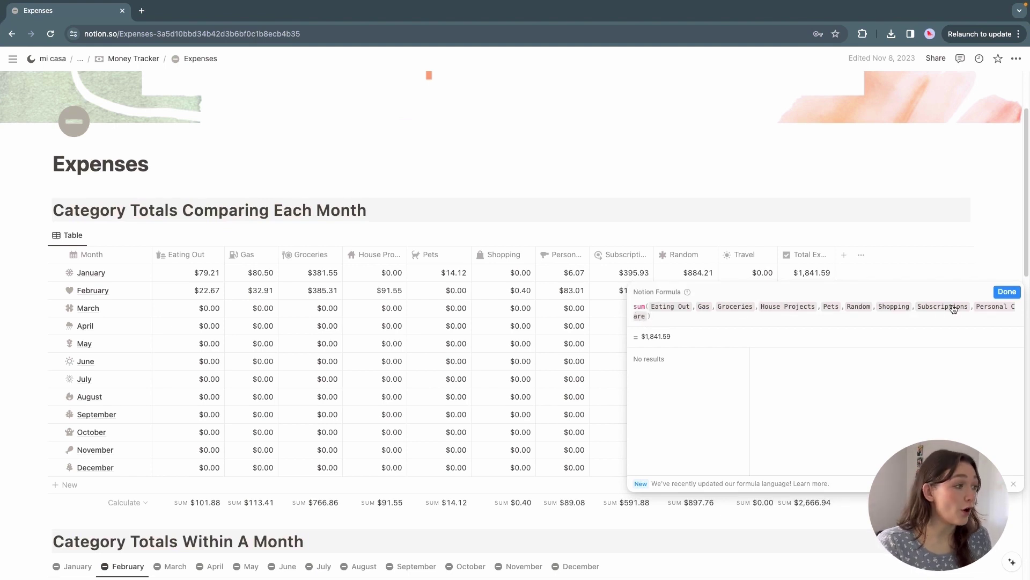
{"action": "left_click", "coordinate": [649, 315]}
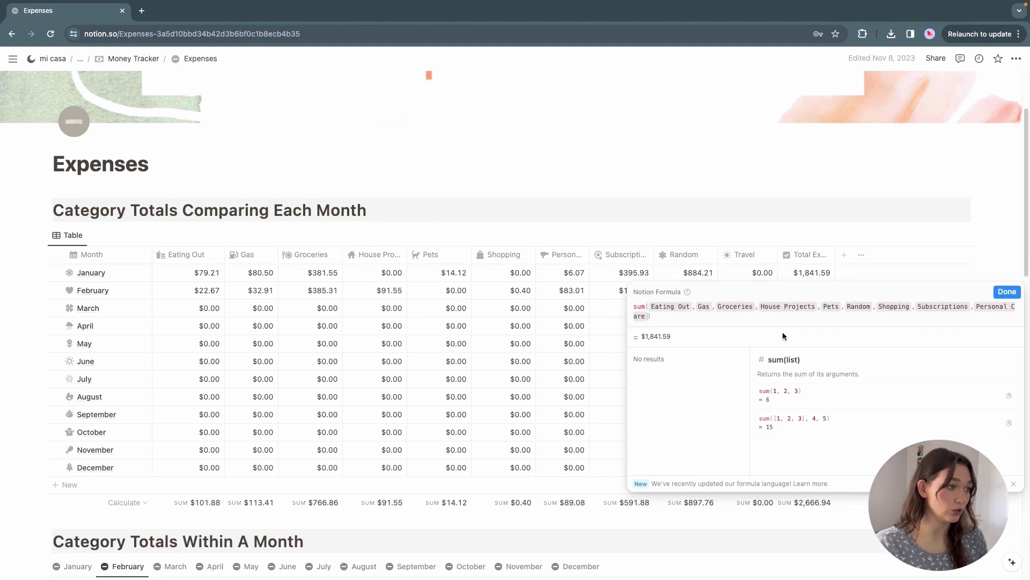
{"action": "type", "text": ","}
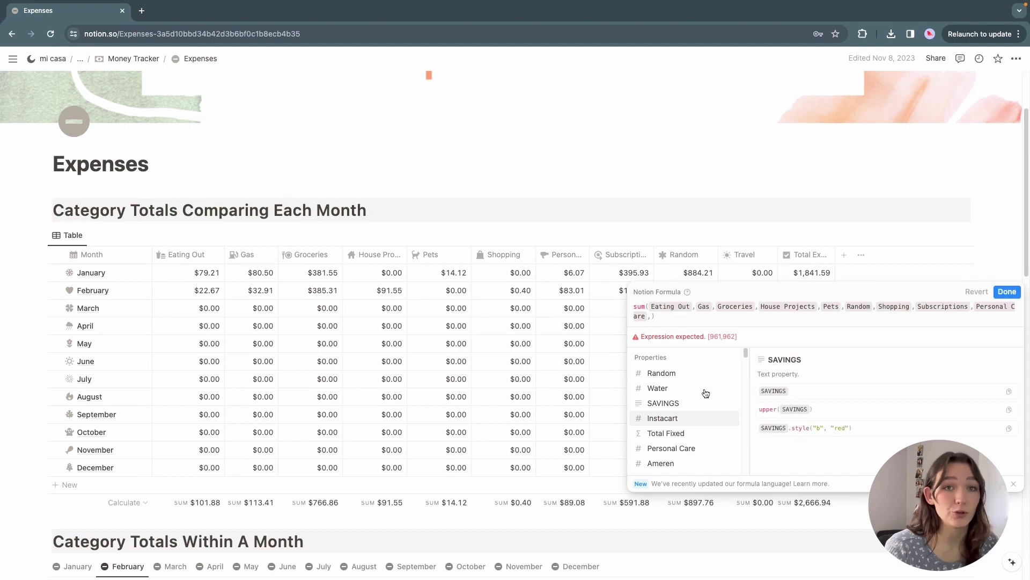
{"action": "scroll", "coordinate": [691, 398], "scroll_direction": "down", "scroll_amount": 2}
{"action": "type", "text": "tr"}
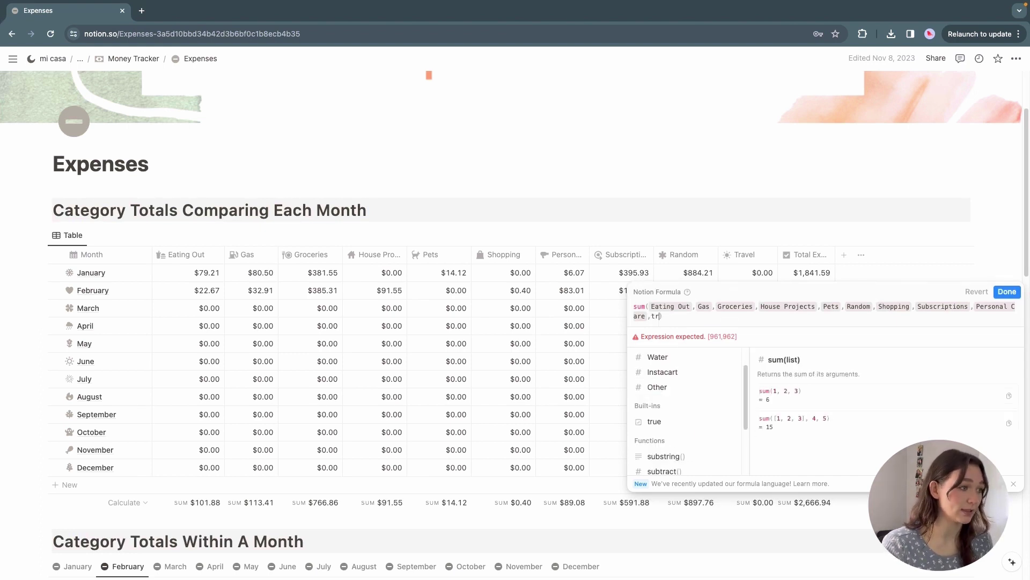
{"action": "scroll", "coordinate": [684, 384], "scroll_direction": "up", "scroll_amount": 2}
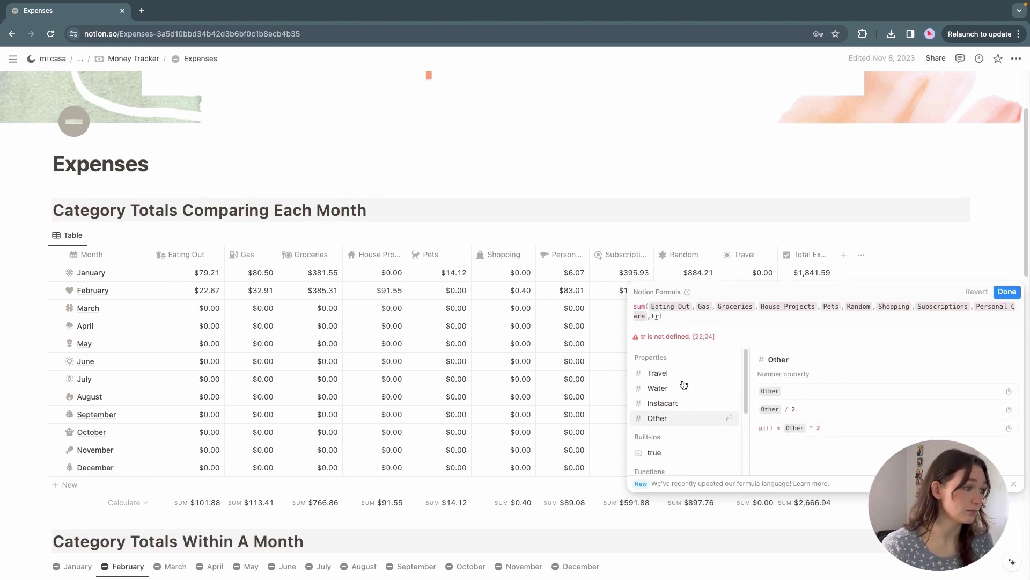
{"action": "left_click", "coordinate": [681, 376]}
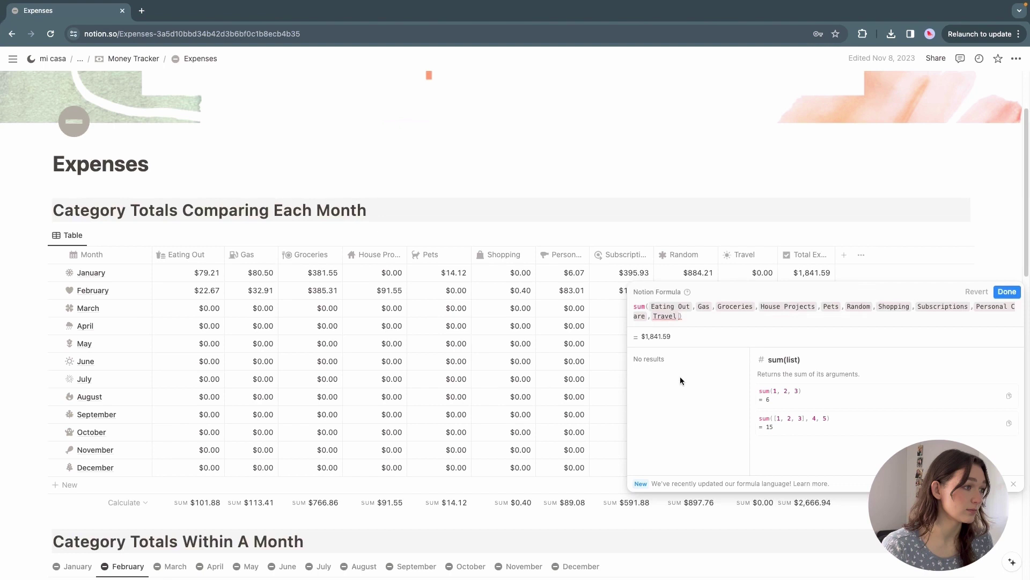
{"action": "left_click", "coordinate": [1008, 297]}
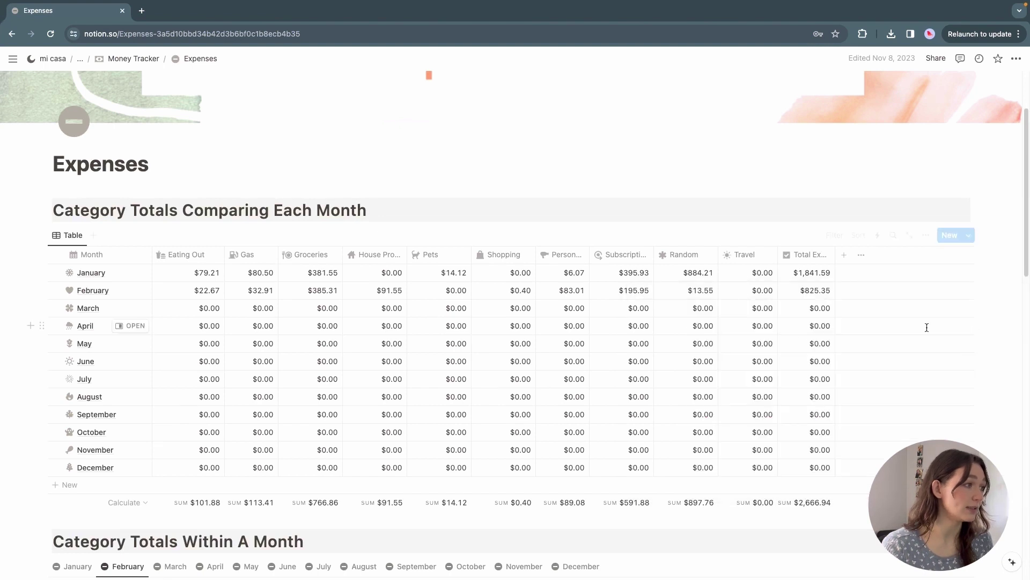
Step: Set January's Travel amount to $10 to test the total expenses formula
{"action": "left_click", "coordinate": [767, 272]}
{"action": "key", "text": "BackSpace"}
{"action": "key", "text": "BackSpace"}
{"action": "key", "text": "BackSpace"}
{"action": "key", "text": "BackSpace"}
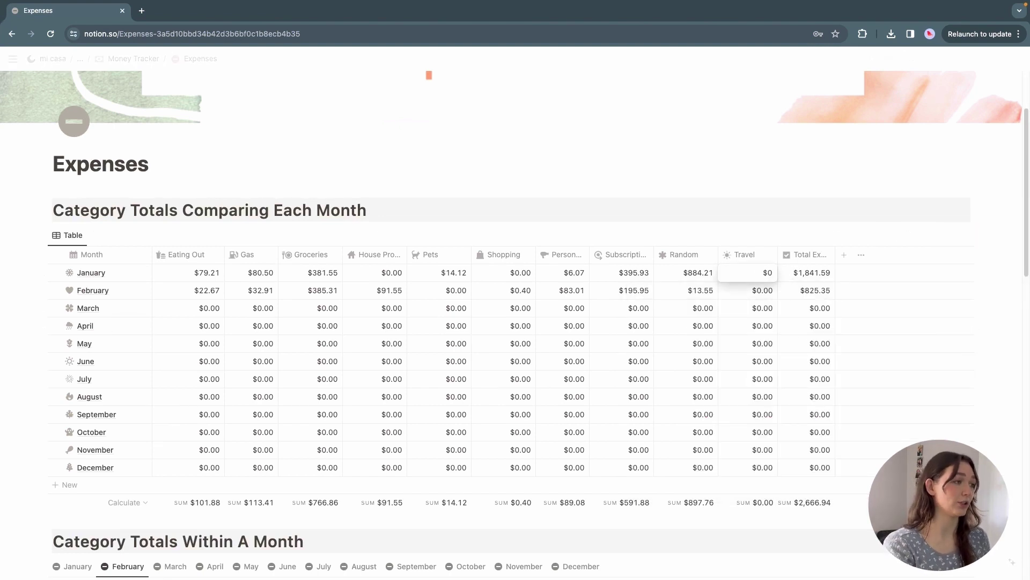
{"action": "key", "text": "Return"}
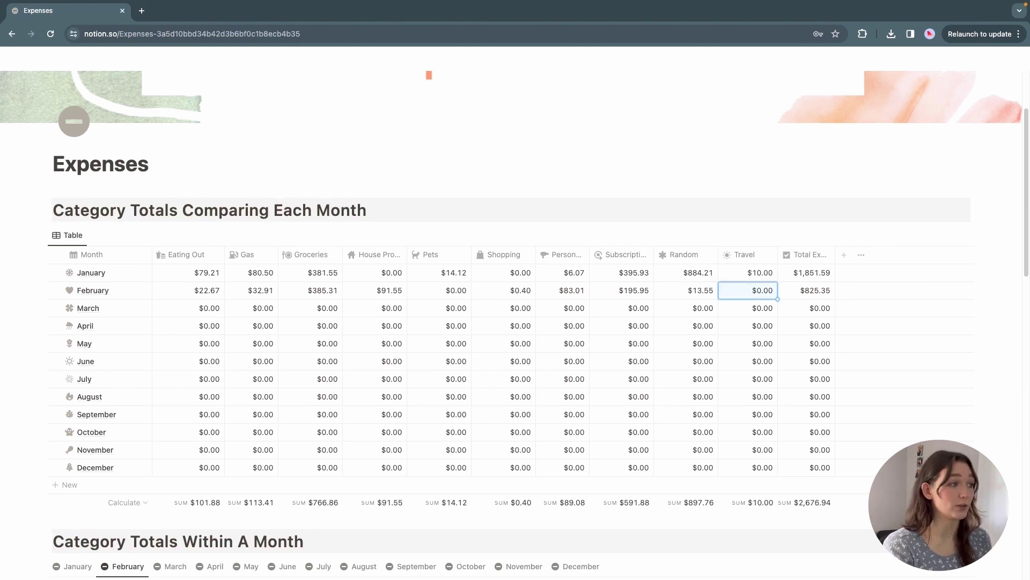
Step: Replace January's Travel amount with 100
{"action": "left_click", "coordinate": [750, 274]}
{"action": "key", "text": "BackSpace"}
{"action": "key", "text": "BackSpace"}
{"action": "key", "text": "BackSpace"}
{"action": "key", "text": "BackSpace"}
{"action": "key", "text": "BackSpace"}
{"action": "key", "text": "BackSpace"}
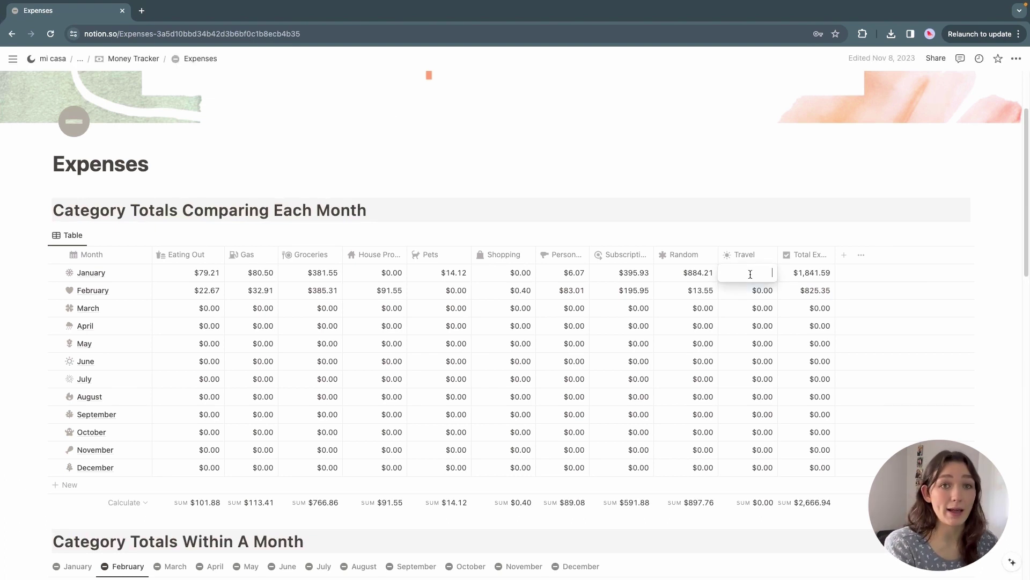
{"action": "type", "text": "100"}
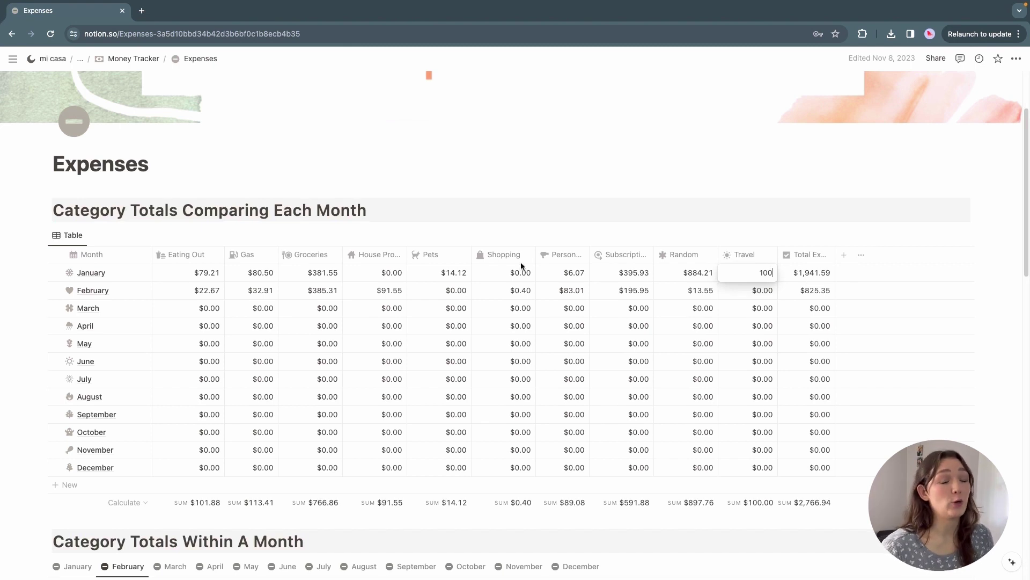
{"action": "key", "text": "Return"}
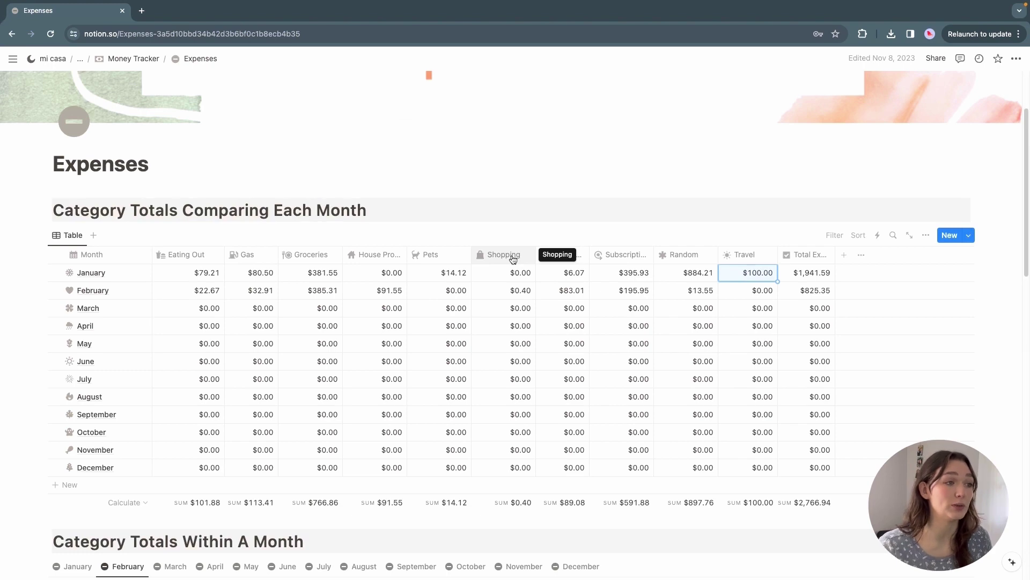
Step: On the Fixed page, set the Xfinity group's calculation on February's board to the sum of Amount
{"action": "scroll", "coordinate": [514, 259], "scroll_direction": "down", "scroll_amount": 10}
{"action": "scroll", "coordinate": [456, 295], "scroll_direction": "up", "scroll_amount": 1}
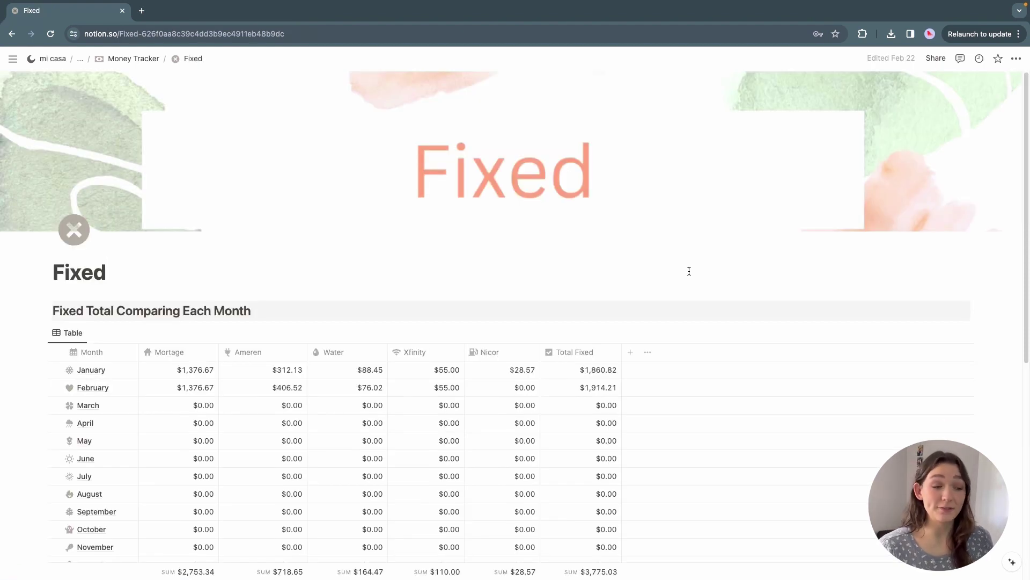
{"action": "scroll", "coordinate": [689, 272], "scroll_direction": "down", "scroll_amount": 1}
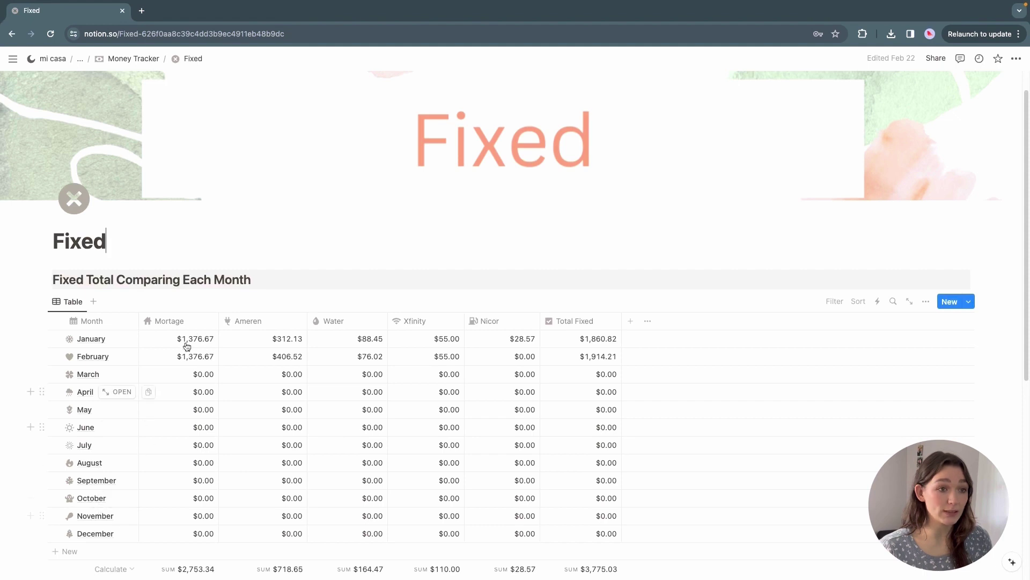
{"action": "scroll", "coordinate": [546, 310], "scroll_direction": "down", "scroll_amount": 3}
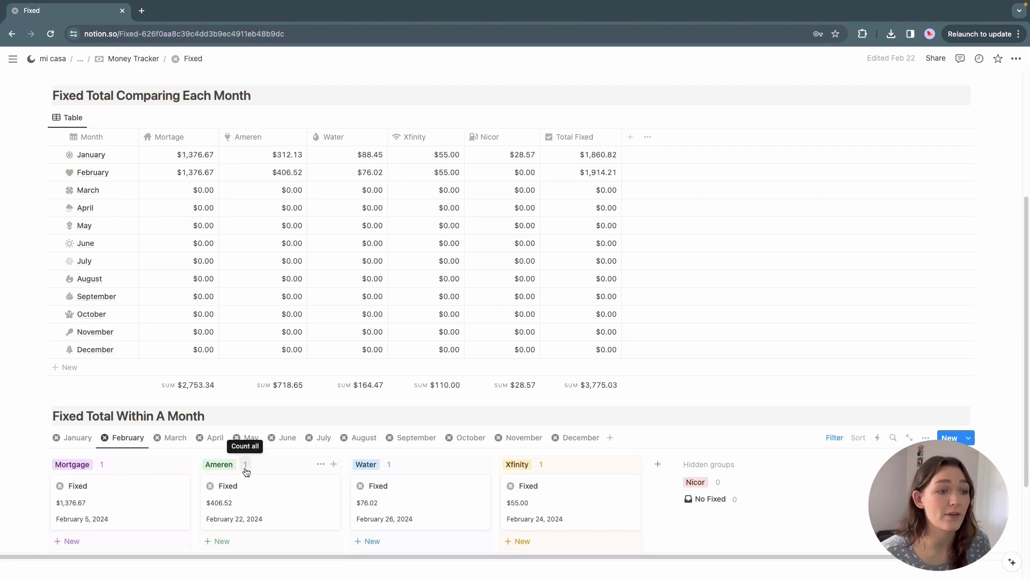
{"action": "left_click", "coordinate": [543, 466]}
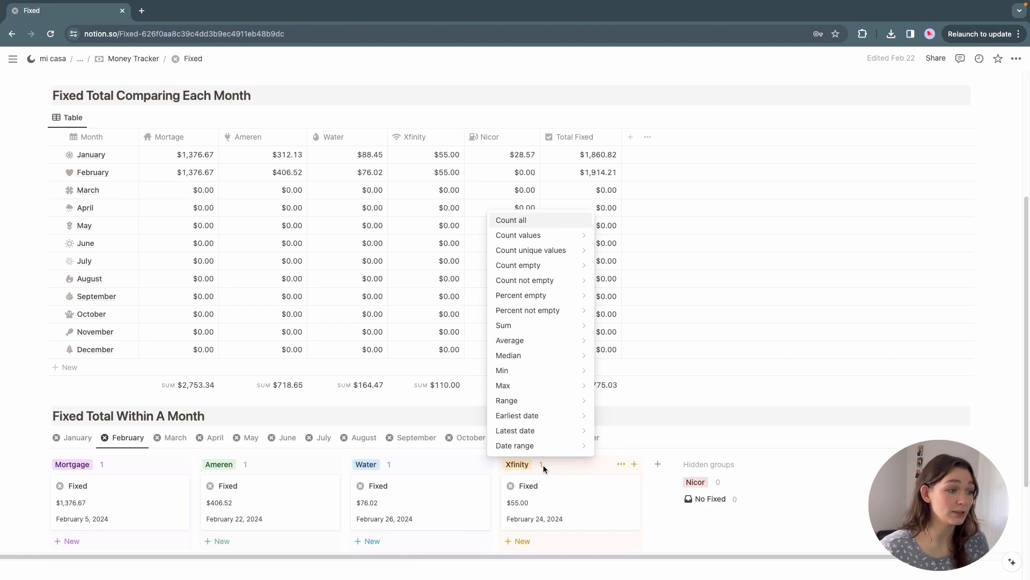
{"action": "mouse_move", "coordinate": [533, 329]}
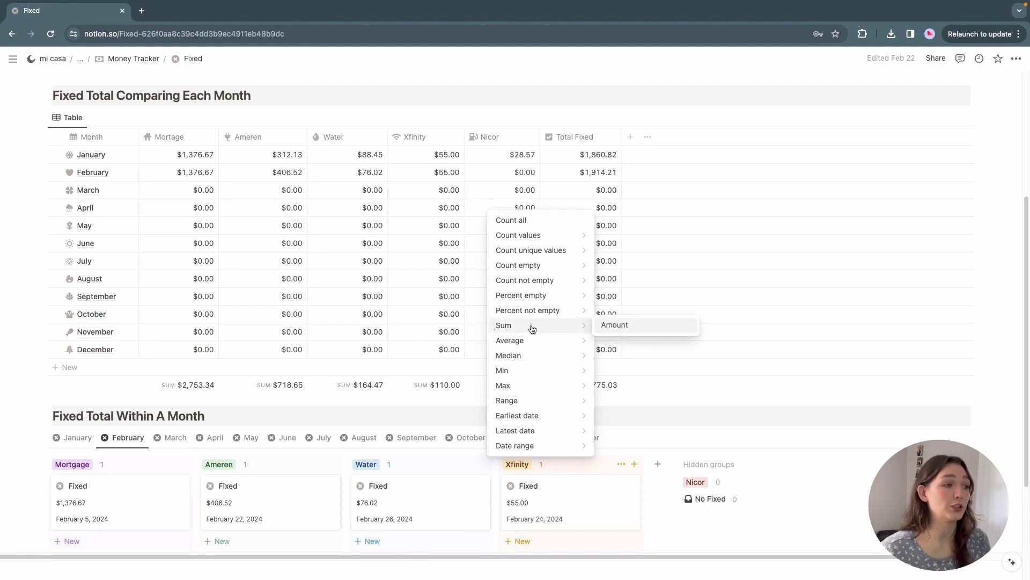
{"action": "left_click", "coordinate": [663, 327]}
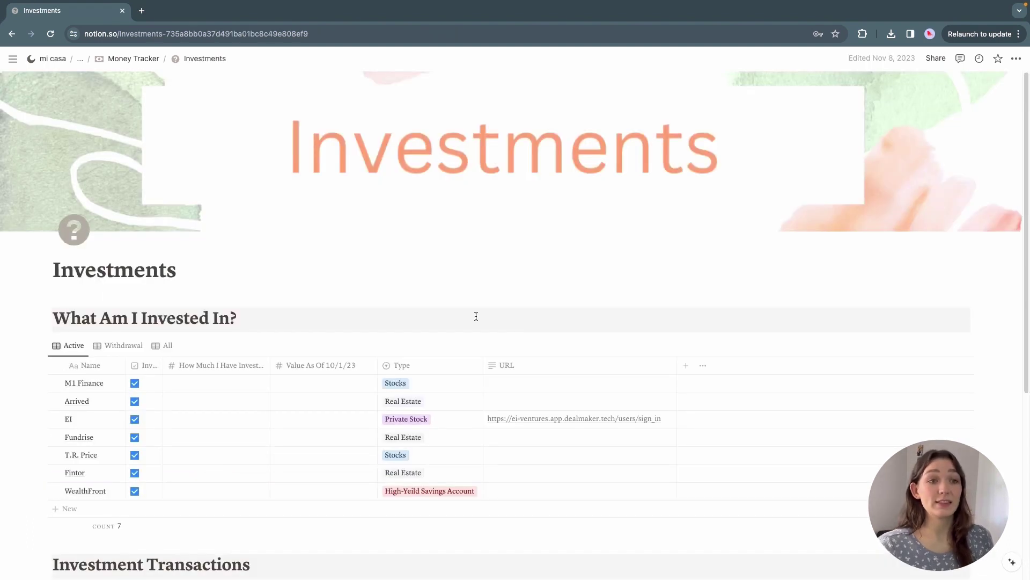
Step: Review the active investments table and the investment transactions on the Investments page
{"action": "scroll", "coordinate": [476, 316], "scroll_direction": "down", "scroll_amount": 3}
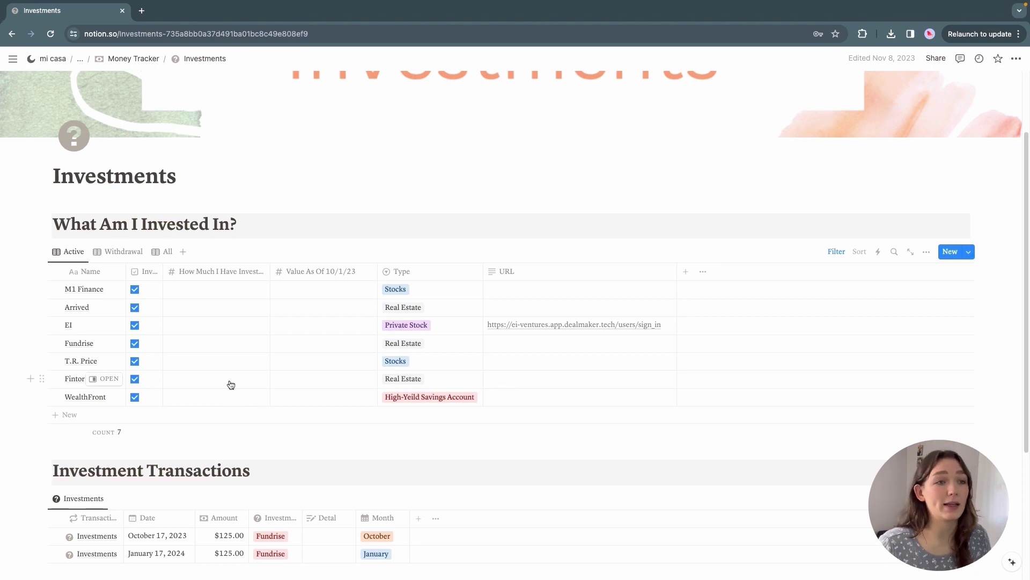
Step: Check the investment transactions below the active investments and return to the Money Tracker
{"action": "scroll", "coordinate": [231, 385], "scroll_direction": "down", "scroll_amount": 5}
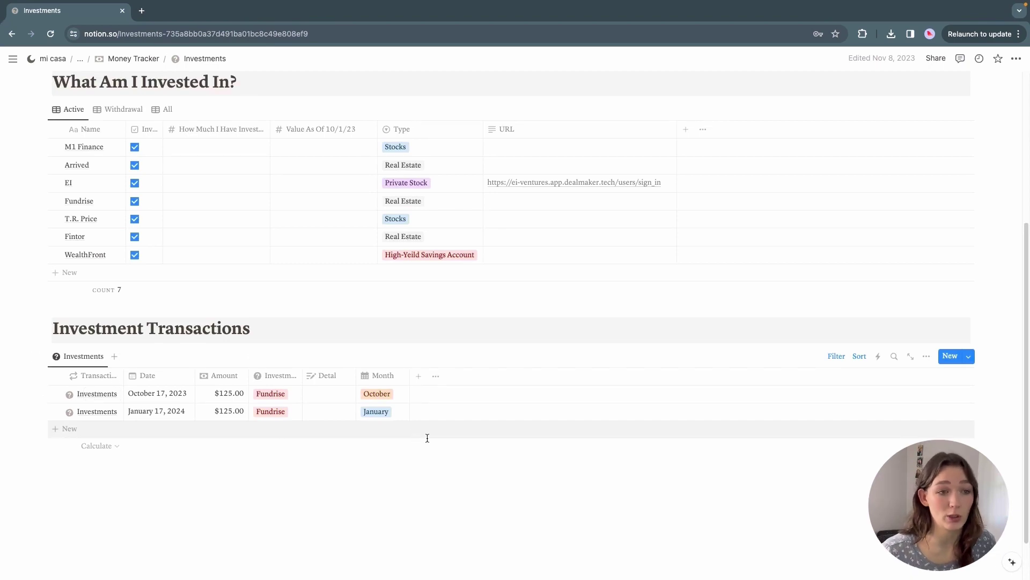
{"action": "scroll", "coordinate": [434, 456], "scroll_direction": "up", "scroll_amount": 5}
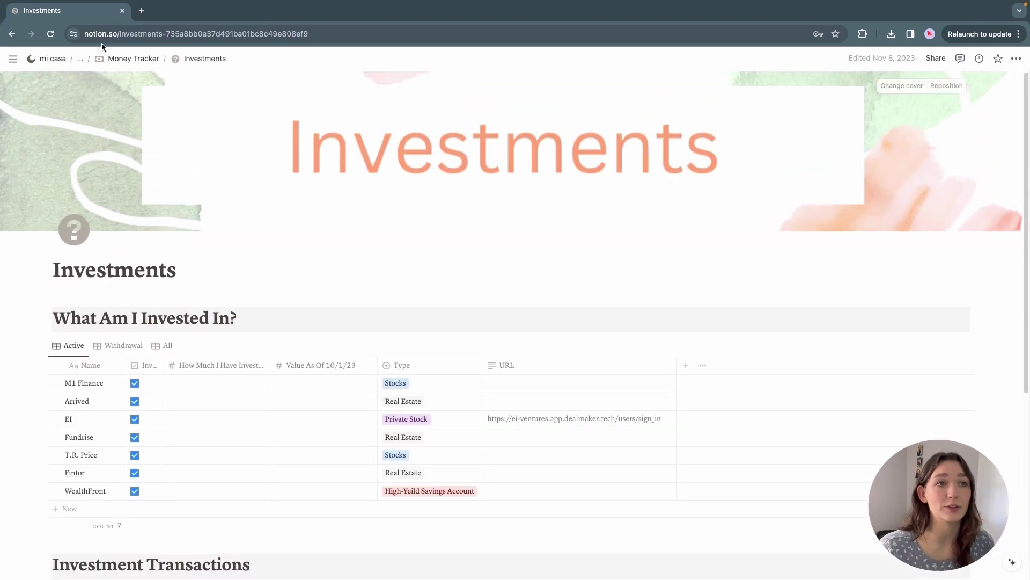
{"action": "left_click", "coordinate": [131, 64]}
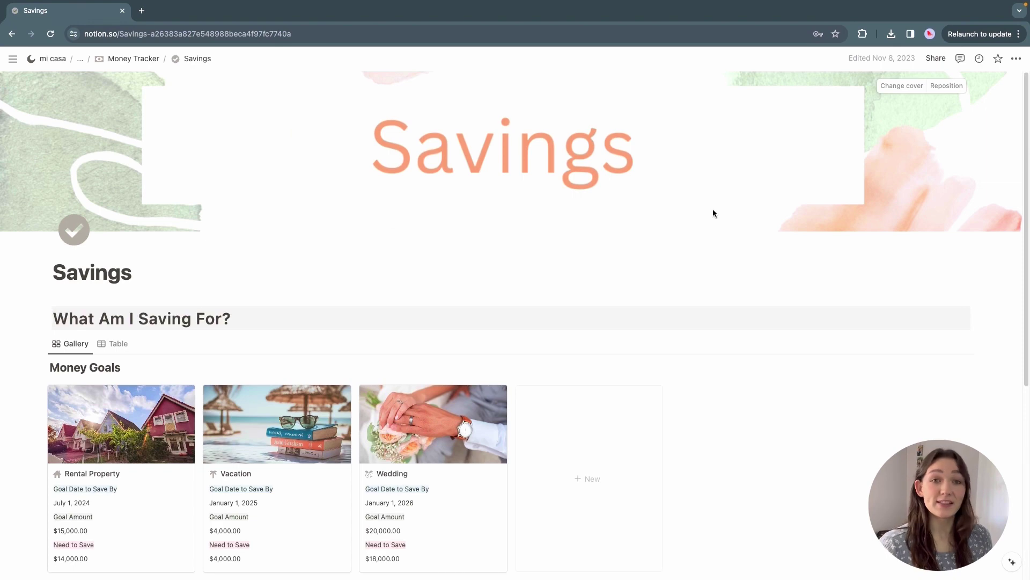
Step: Review the Money Goals gallery and the savings transactions on the Savings page
{"action": "scroll", "coordinate": [713, 214], "scroll_direction": "down", "scroll_amount": 3}
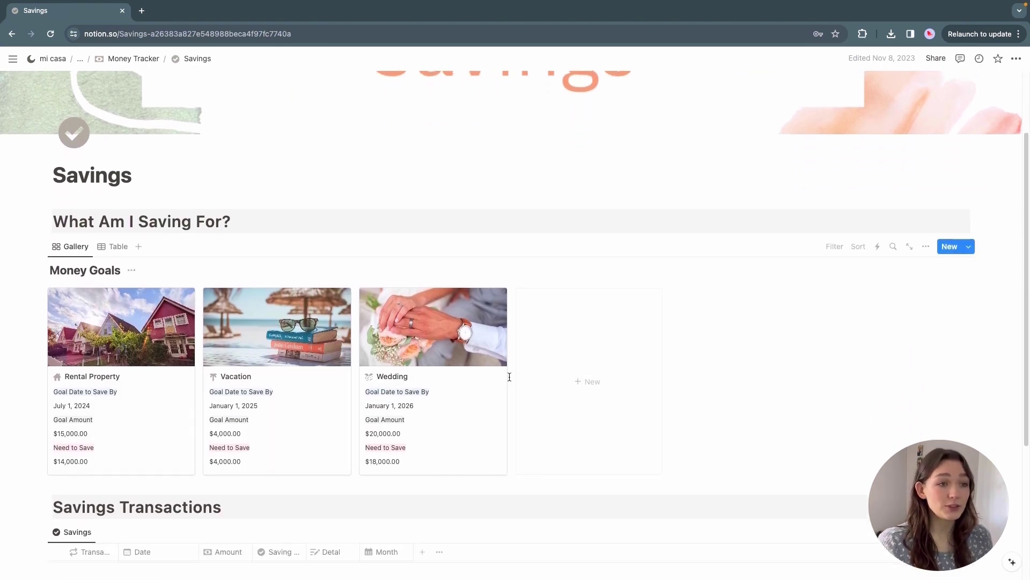
{"action": "scroll", "coordinate": [509, 377], "scroll_direction": "down", "scroll_amount": 1}
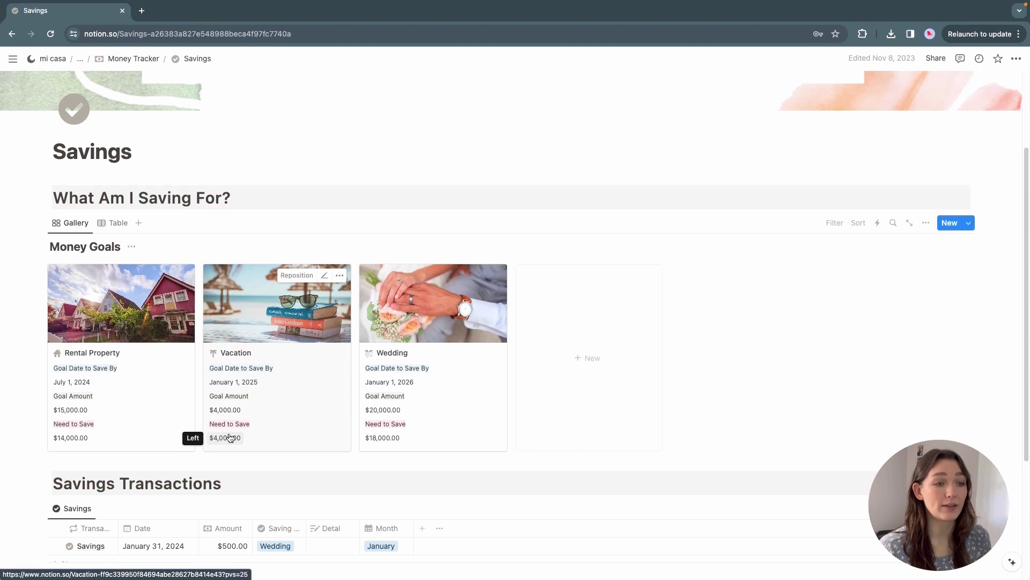
{"action": "scroll", "coordinate": [317, 395], "scroll_direction": "down", "scroll_amount": 3}
{"action": "left_click", "coordinate": [260, 509]}
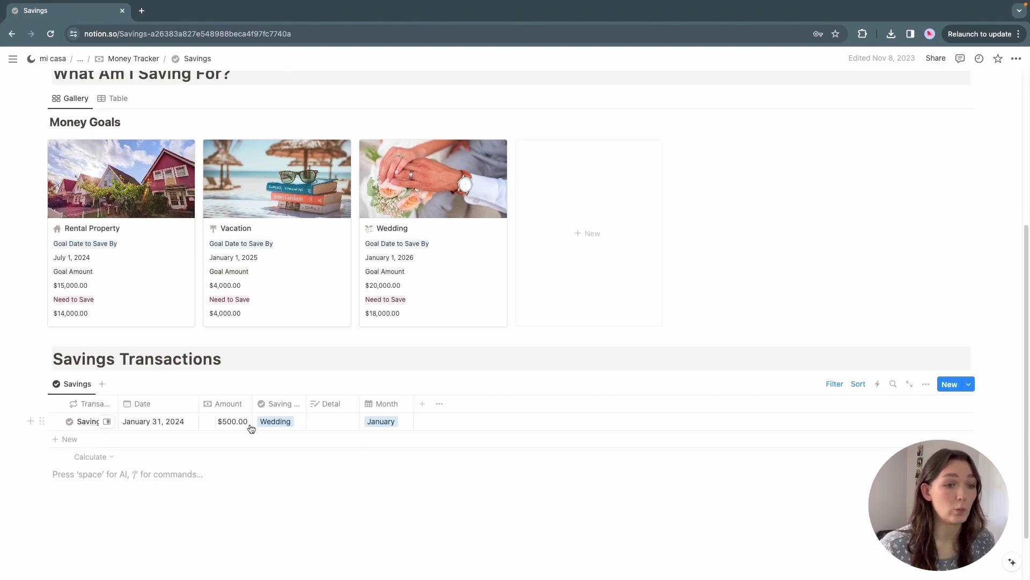
Step: Set the Saved amount of the Wedding money goal to $2,500
{"action": "left_click", "coordinate": [462, 290]}
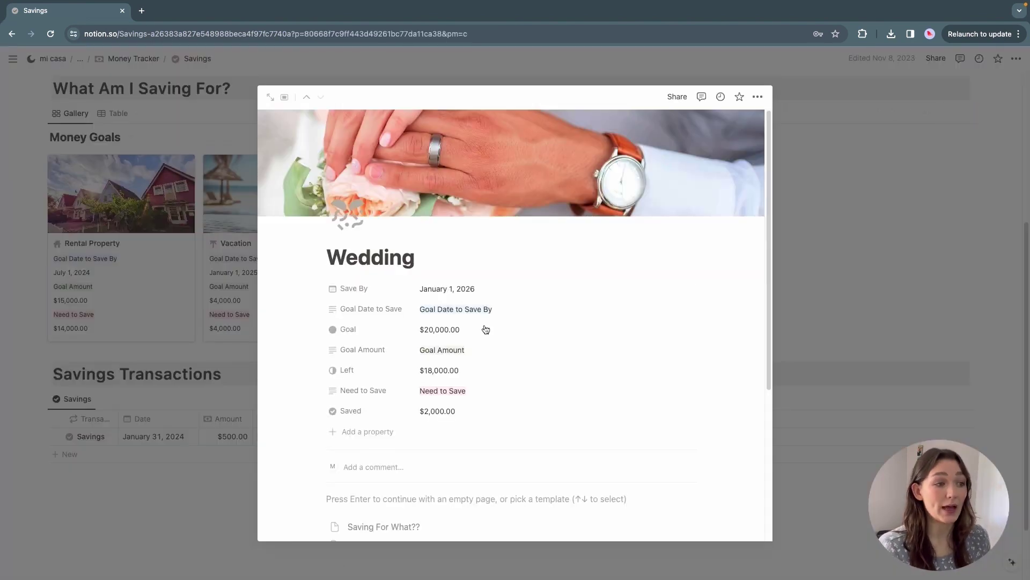
{"action": "left_click", "coordinate": [465, 405]}
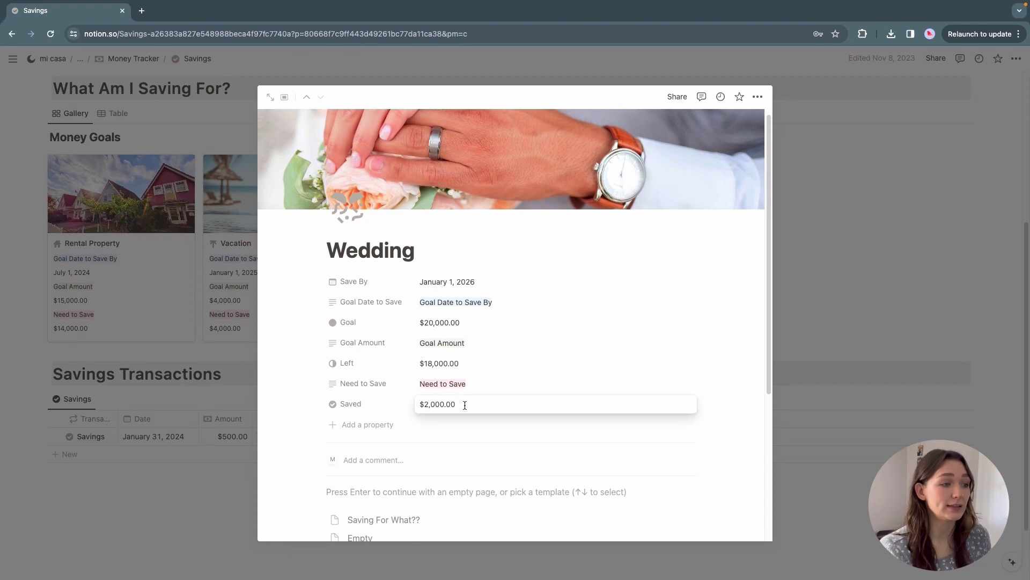
{"action": "key", "text": "BackSpace"}
{"action": "key", "text": "BackSpace"}
{"action": "key", "text": "BackSpace"}
{"action": "key", "text": "BackSpace"}
{"action": "key", "text": "BackSpace"}
{"action": "key", "text": "BackSpace"}
{"action": "type", "text": "5"}
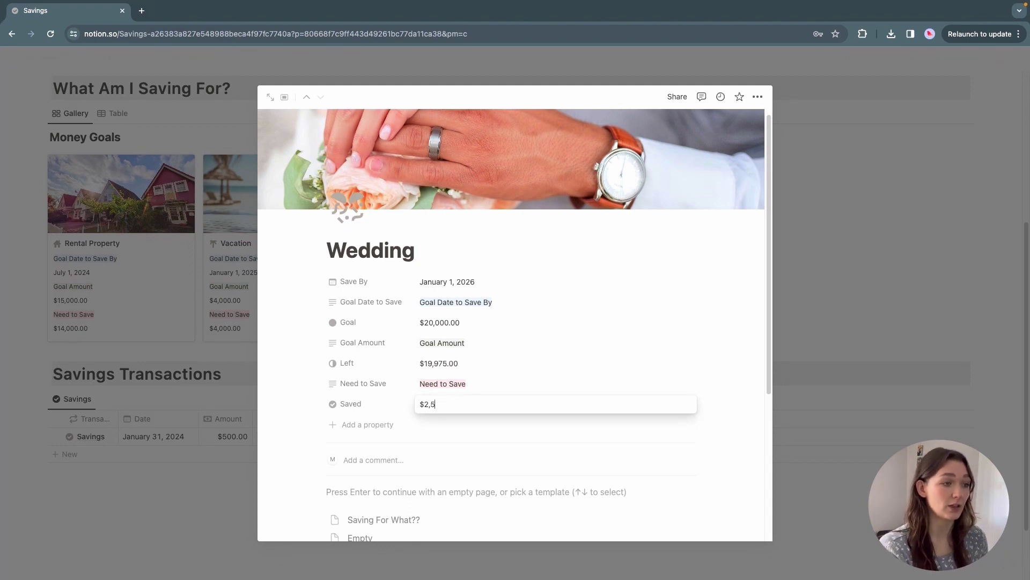
{"action": "type", "text": "00"}
{"action": "key", "text": "Return"}
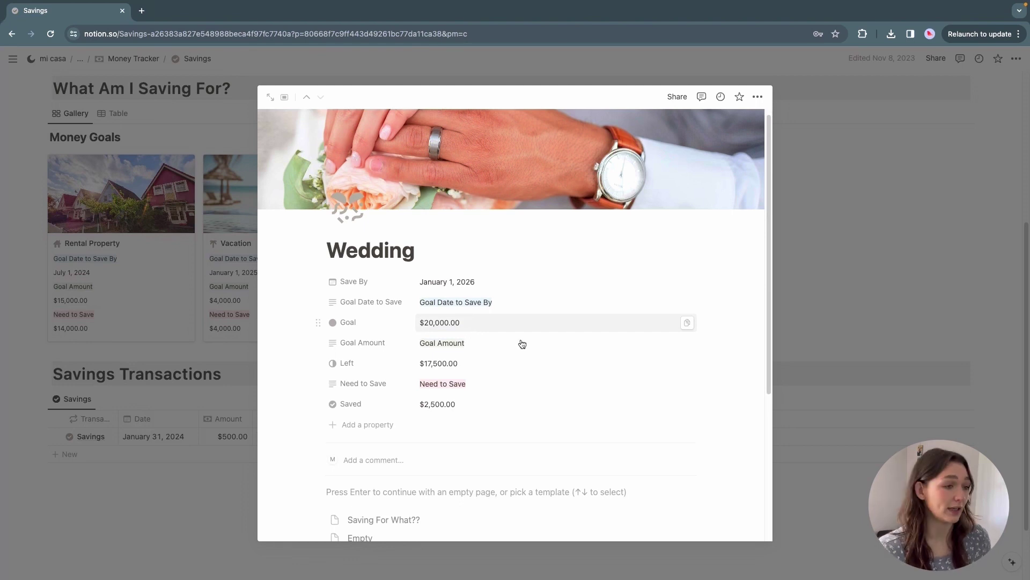
{"action": "left_click", "coordinate": [831, 271]}
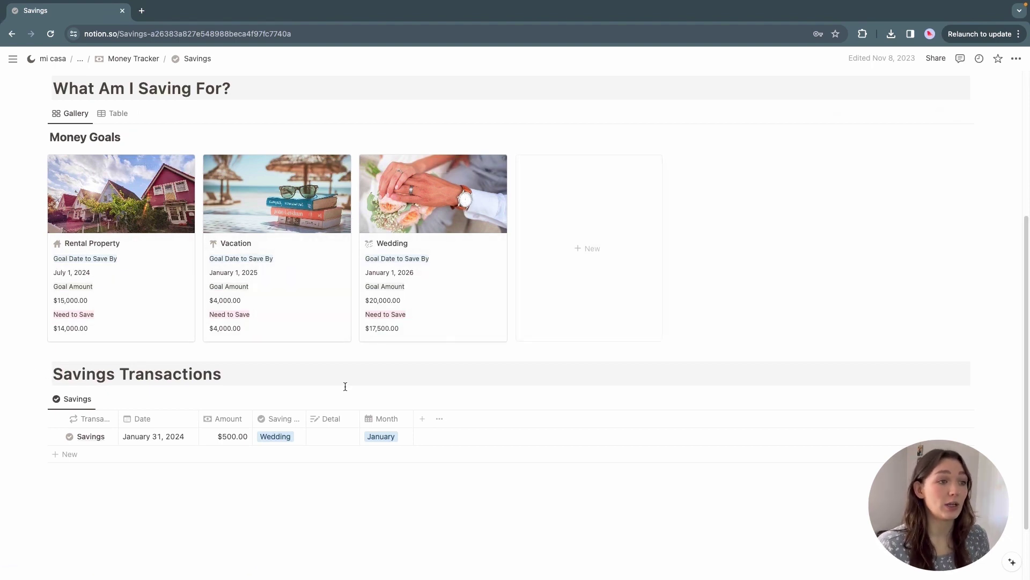
Step: Leave the Savings page and review the Student loan card and the loan payments on the Loans page
{"action": "scroll", "coordinate": [345, 387], "scroll_direction": "up", "scroll_amount": 3}
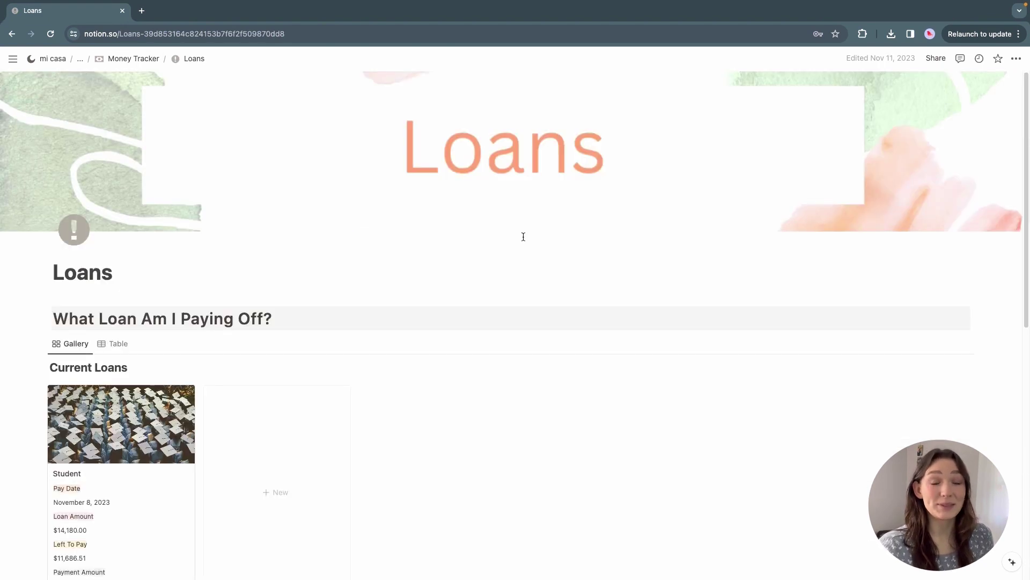
{"action": "scroll", "coordinate": [523, 236], "scroll_direction": "down", "scroll_amount": 3}
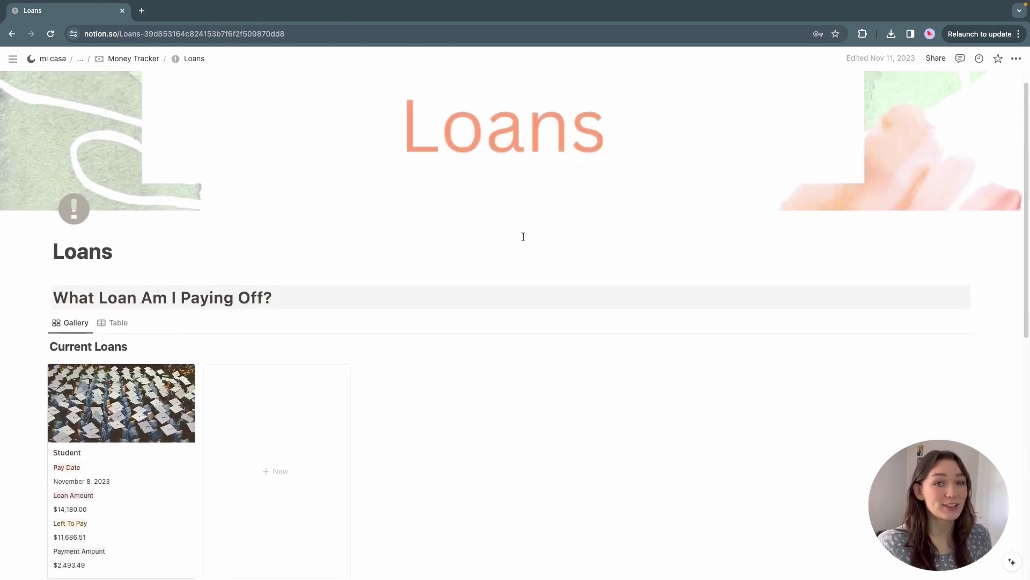
{"action": "scroll", "coordinate": [523, 237], "scroll_direction": "down", "scroll_amount": 2}
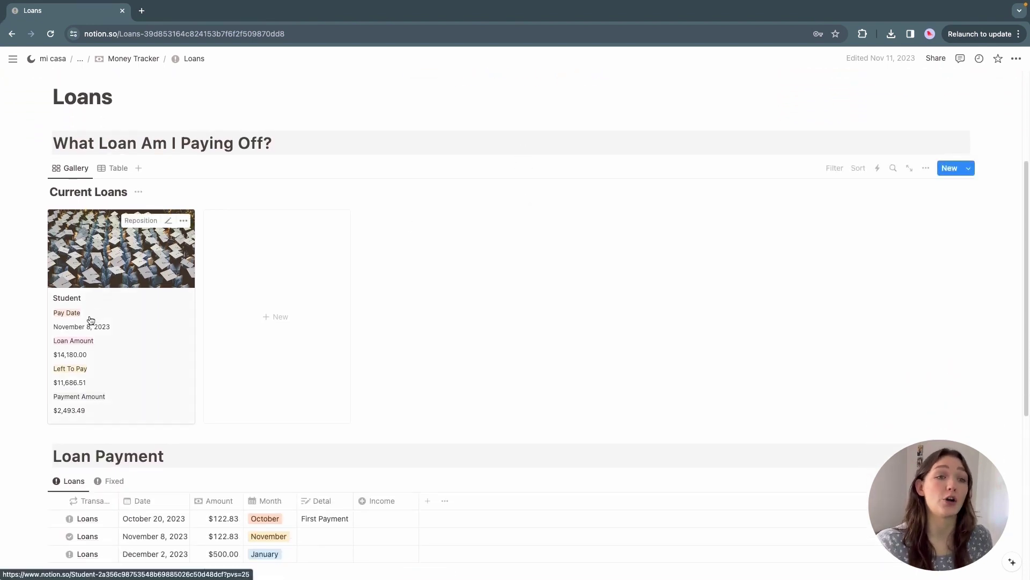
{"action": "scroll", "coordinate": [137, 307], "scroll_direction": "down", "scroll_amount": 2}
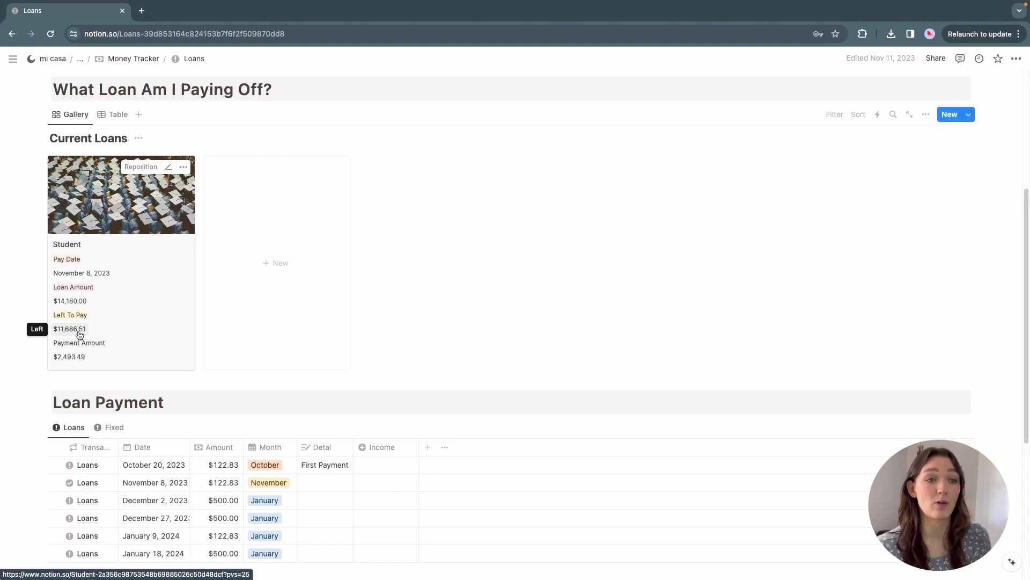
{"action": "scroll", "coordinate": [253, 292], "scroll_direction": "down", "scroll_amount": 3}
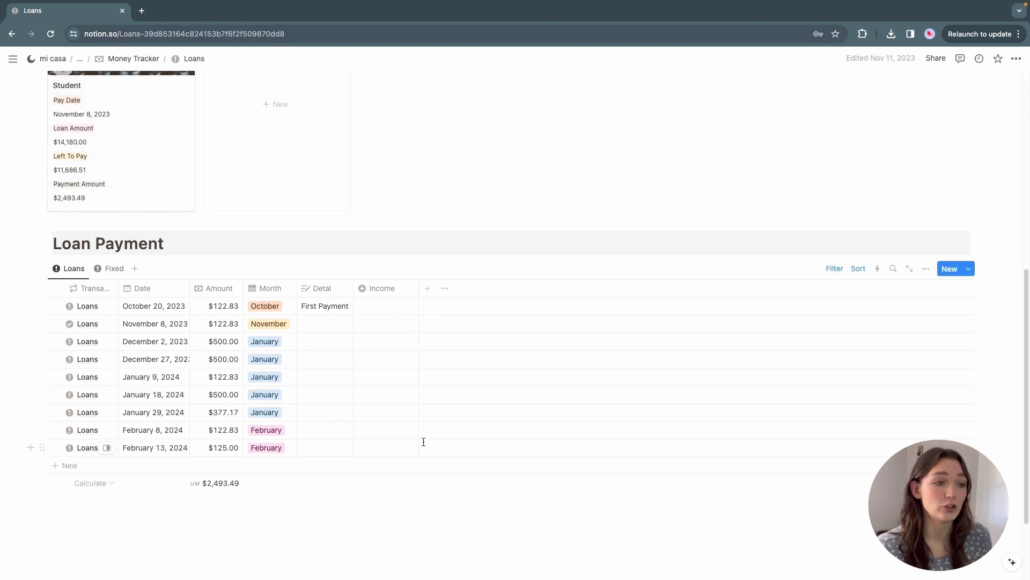
{"action": "scroll", "coordinate": [423, 441], "scroll_direction": "up", "scroll_amount": 1}
{"action": "scroll", "coordinate": [423, 441], "scroll_direction": "up", "scroll_amount": 1}
{"action": "scroll", "coordinate": [424, 442], "scroll_direction": "up", "scroll_amount": 2}
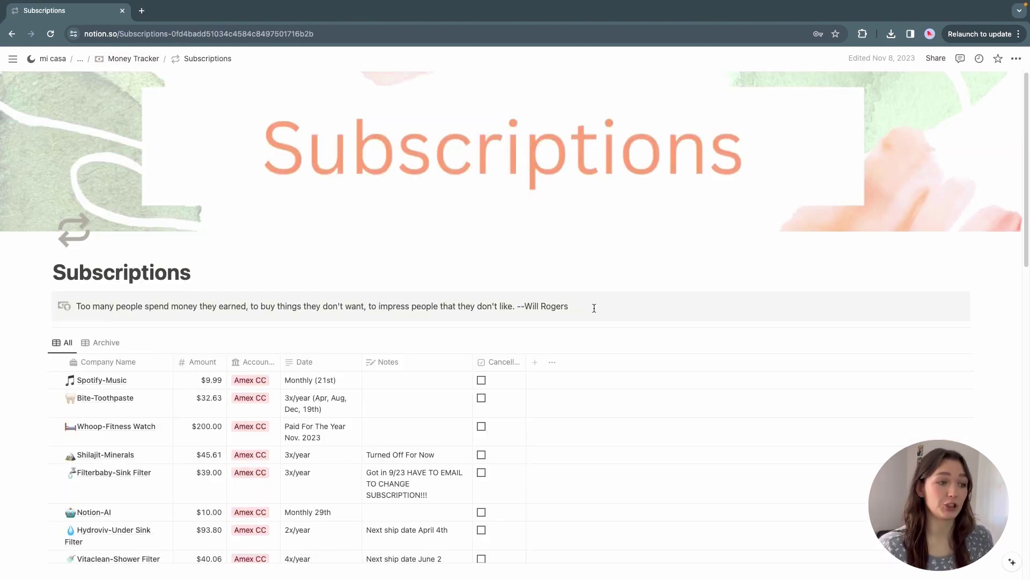
Step: Review the subscriptions table and the March 2024 calendar of payments on the Subscriptions page
{"action": "scroll", "coordinate": [594, 308], "scroll_direction": "down", "scroll_amount": 2}
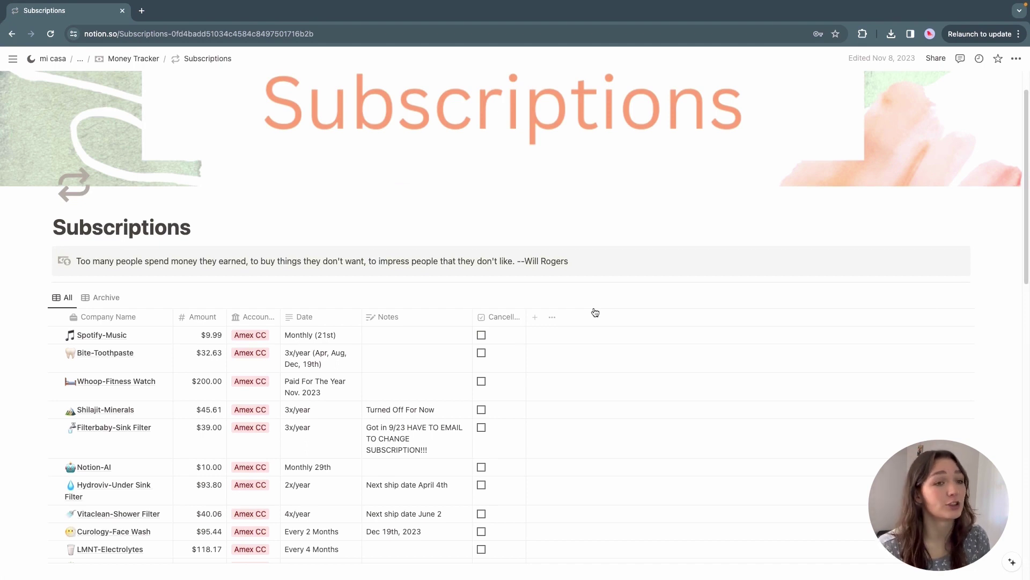
{"action": "scroll", "coordinate": [594, 311], "scroll_direction": "down", "scroll_amount": 5}
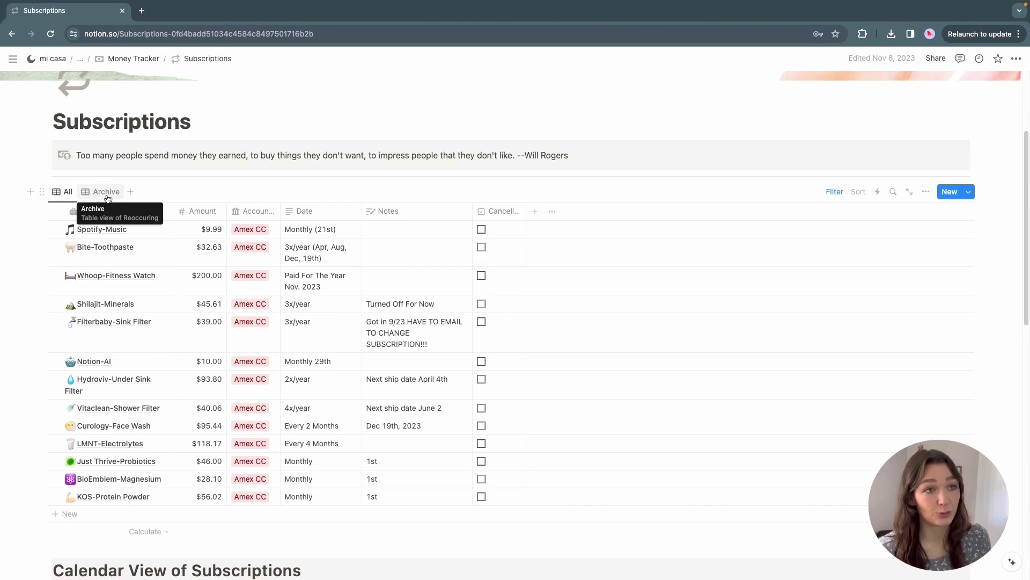
{"action": "scroll", "coordinate": [334, 277], "scroll_direction": "down", "scroll_amount": 5}
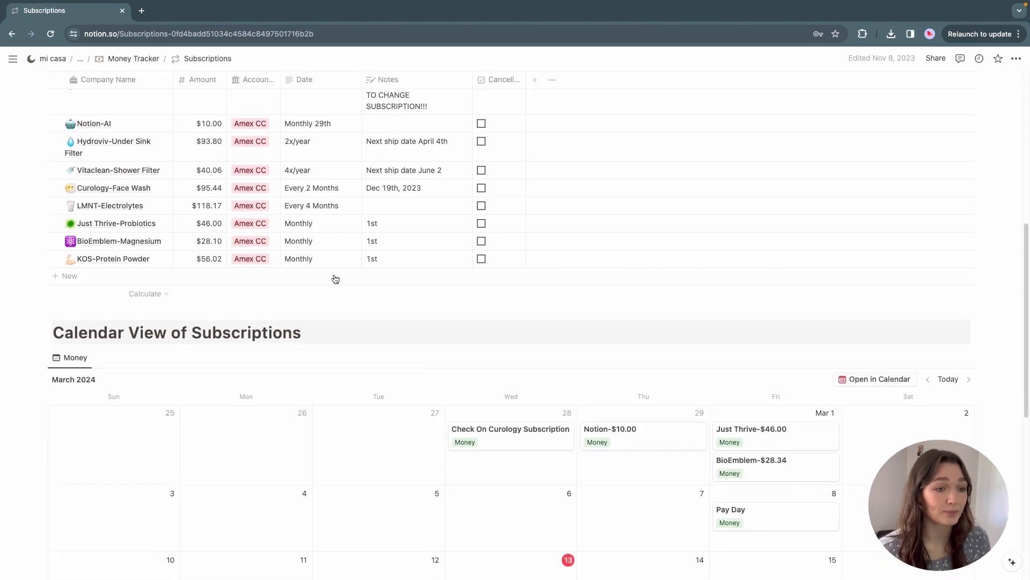
{"action": "scroll", "coordinate": [335, 278], "scroll_direction": "down", "scroll_amount": 4}
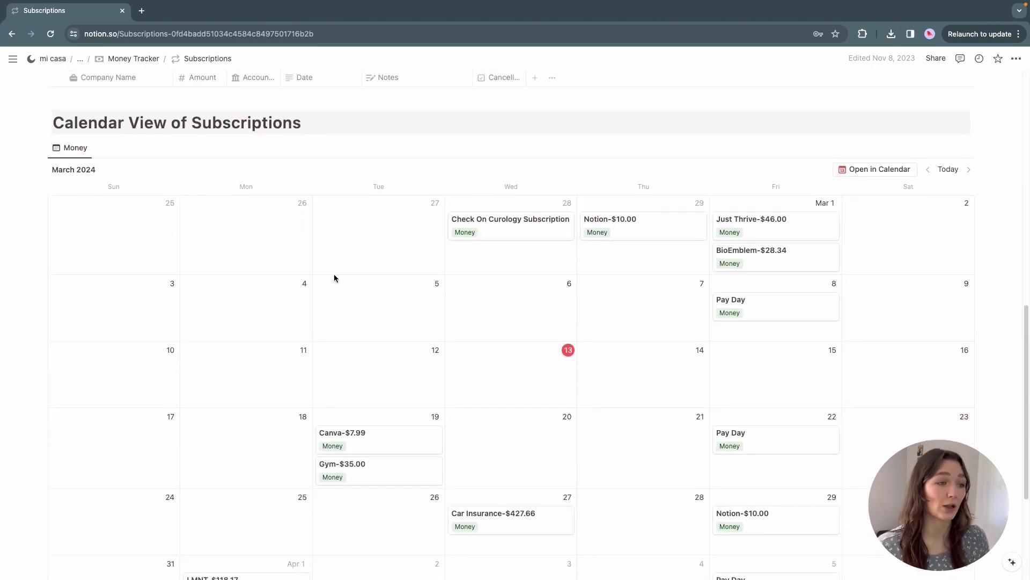
{"action": "scroll", "coordinate": [333, 277], "scroll_direction": "down", "scroll_amount": 1}
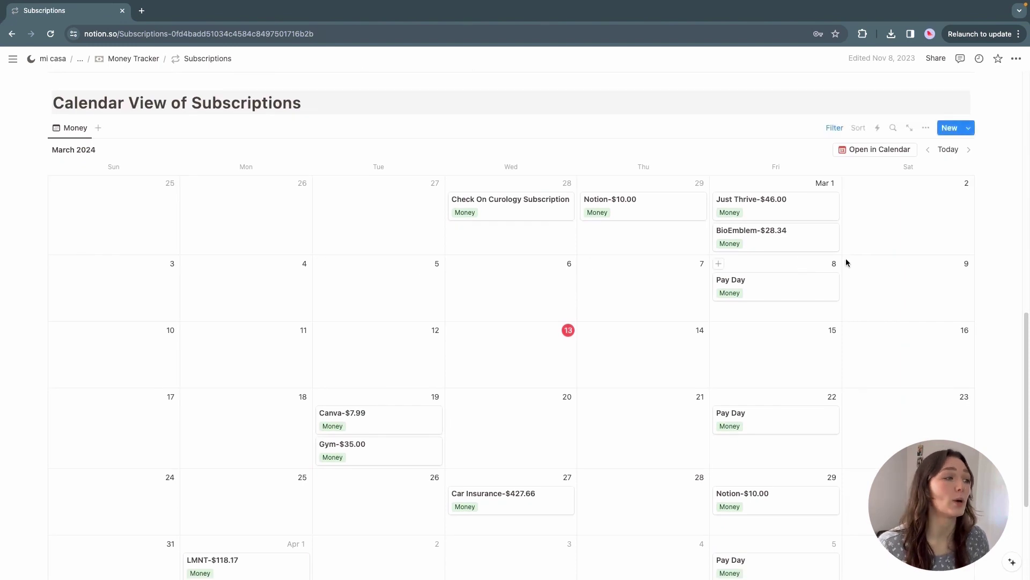
{"action": "scroll", "coordinate": [644, 334], "scroll_direction": "down", "scroll_amount": 1}
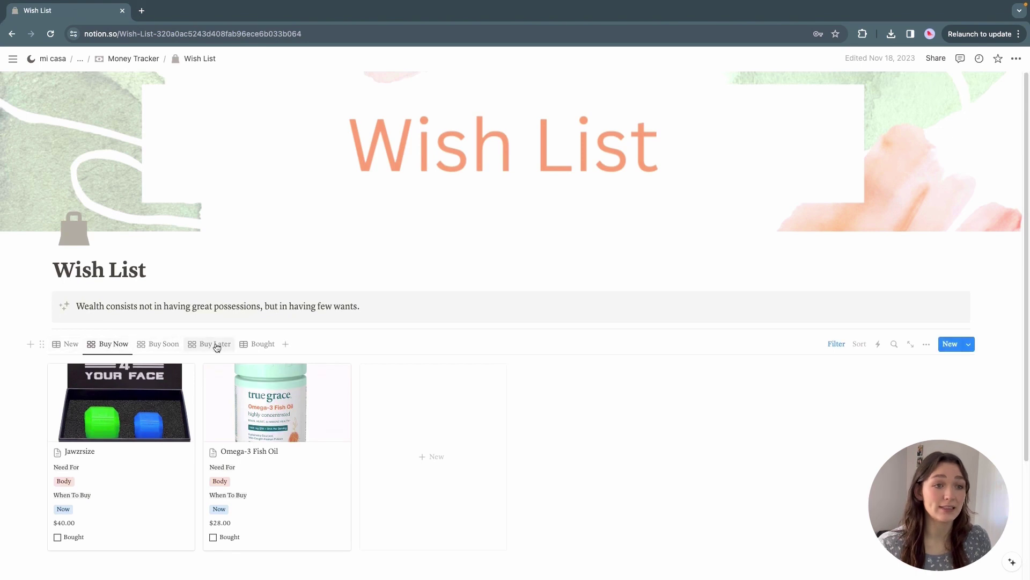
Step: Look through the Wish List's New, Buy Now, Buy Soon and Buy Later views
{"action": "left_click", "coordinate": [72, 344]}
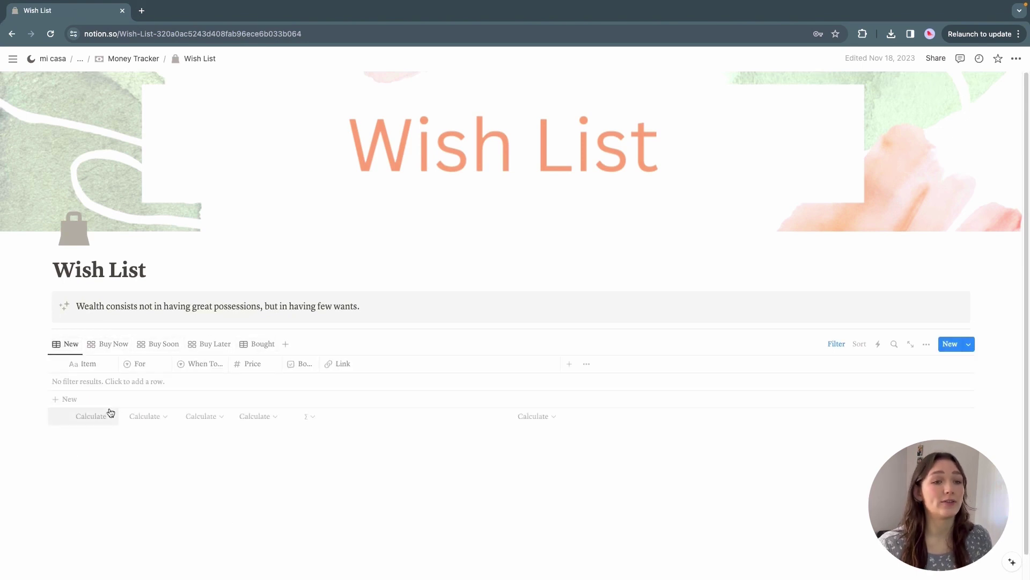
{"action": "left_click", "coordinate": [109, 345]}
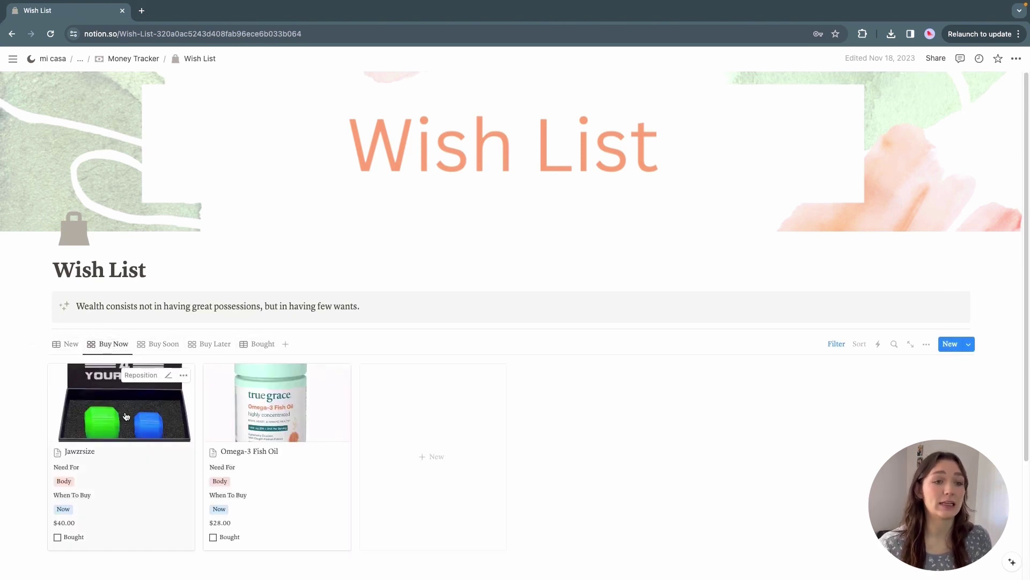
{"action": "left_click", "coordinate": [152, 345]}
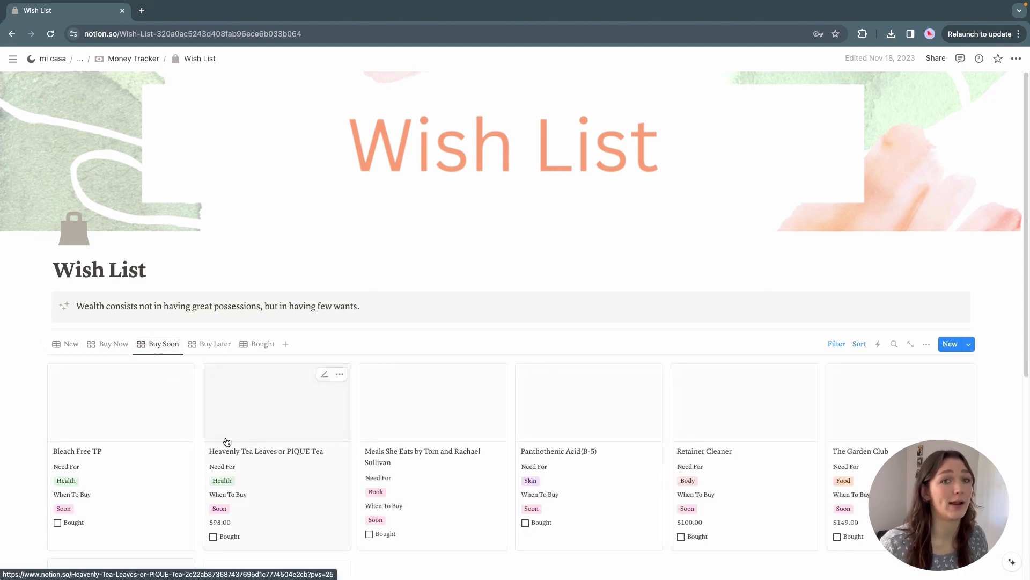
{"action": "left_click", "coordinate": [214, 347]}
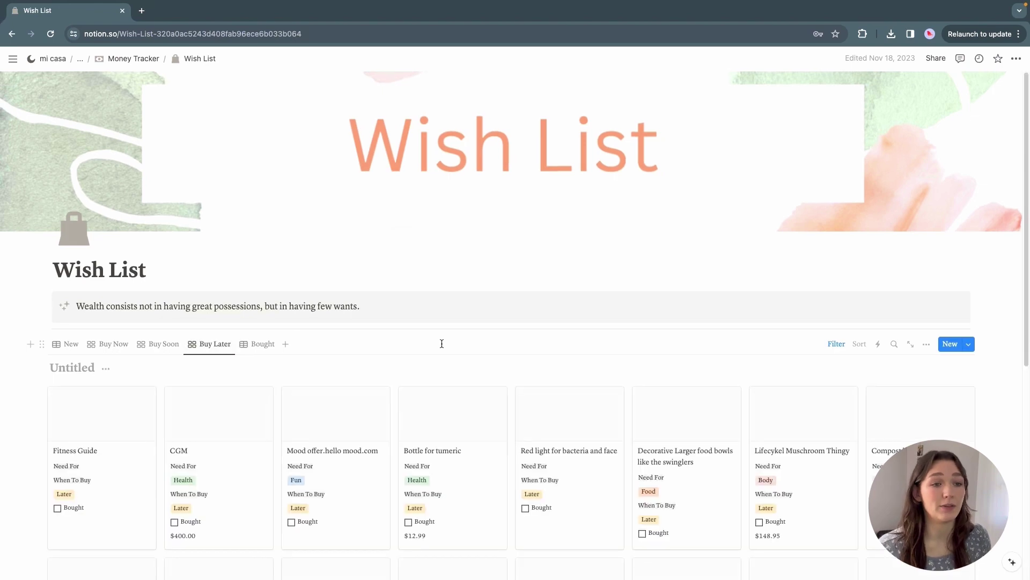
{"action": "scroll", "coordinate": [442, 344], "scroll_direction": "down", "scroll_amount": 3}
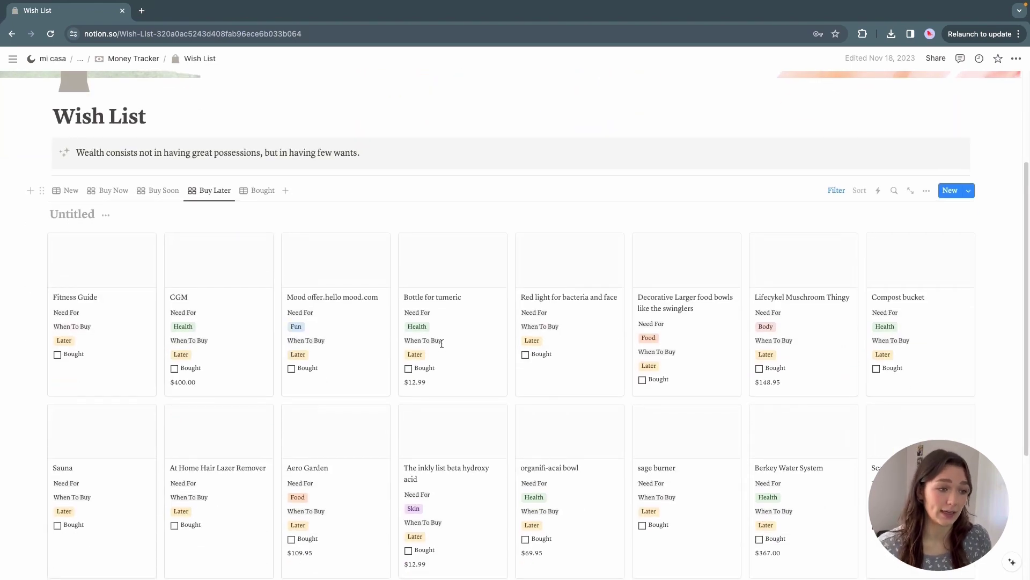
{"action": "scroll", "coordinate": [375, 330], "scroll_direction": "up", "scroll_amount": 1}
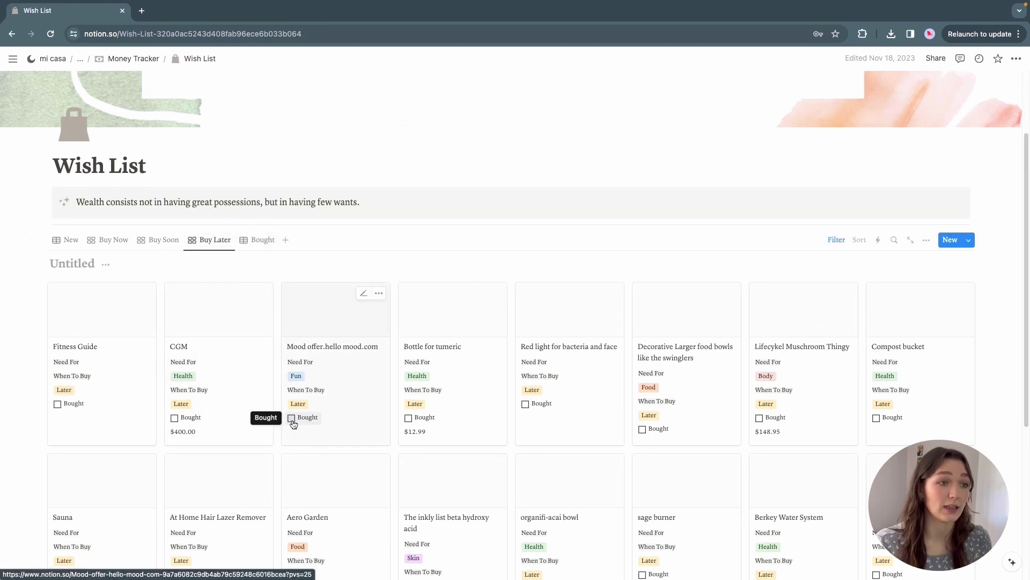
Step: Review the Wish List's Bought view and inspect the When To Buy options of the Organic Cotten Linen item
{"action": "left_click", "coordinate": [257, 239]}
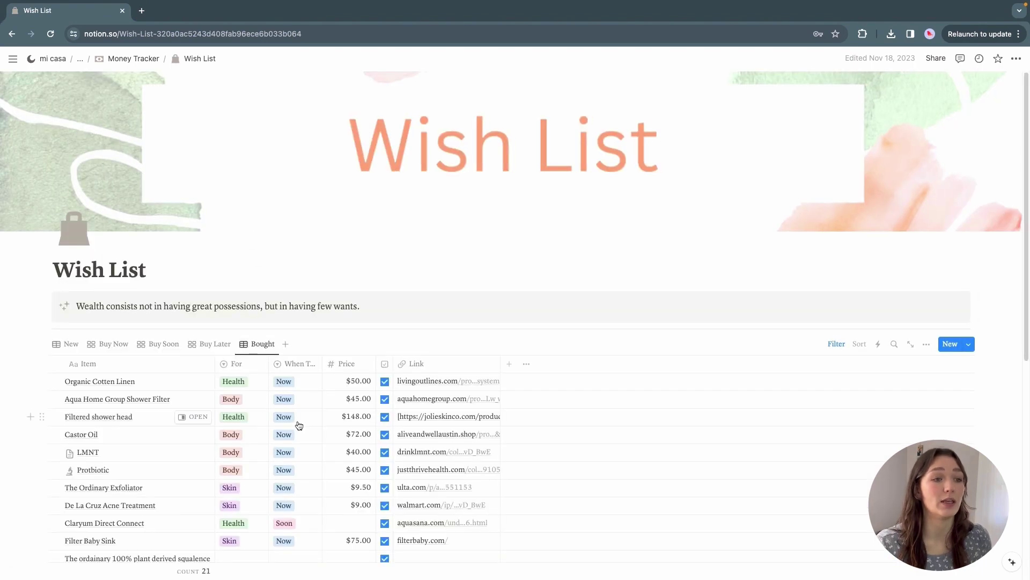
{"action": "scroll", "coordinate": [299, 426], "scroll_direction": "down", "scroll_amount": 5}
{"action": "scroll", "coordinate": [299, 426], "scroll_direction": "up", "scroll_amount": 3}
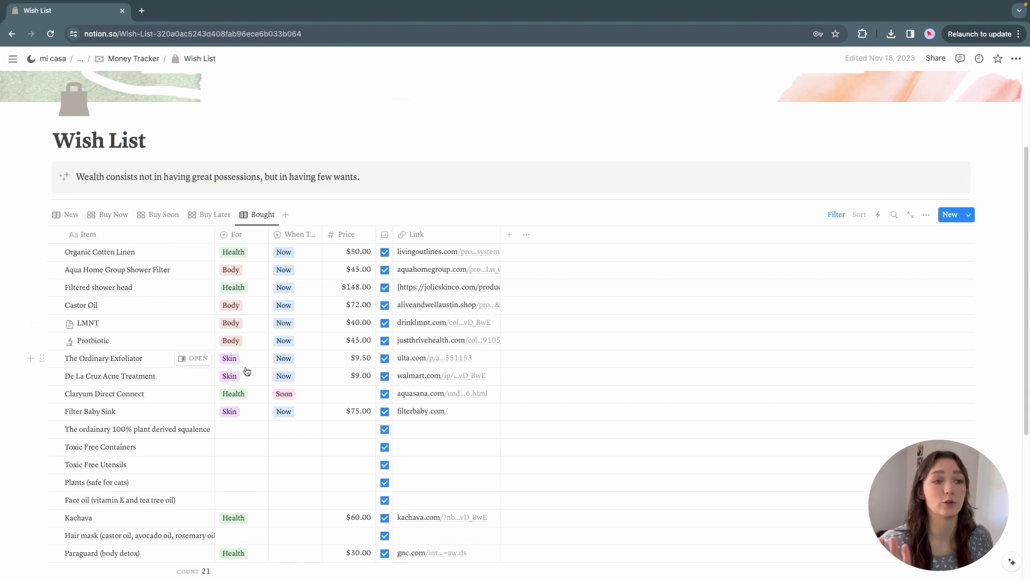
{"action": "left_click", "coordinate": [300, 255]}
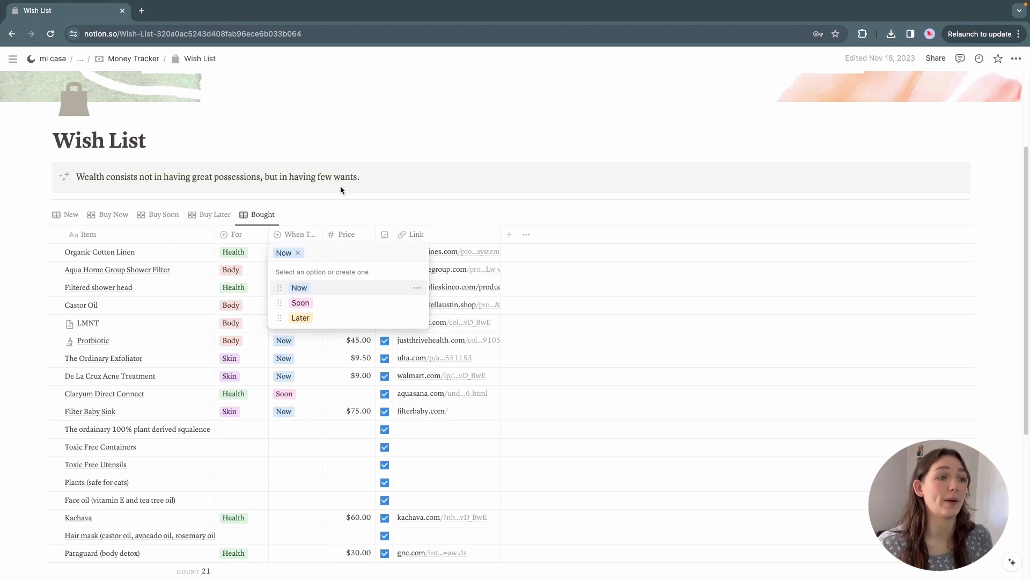
{"action": "key", "text": "Escape"}
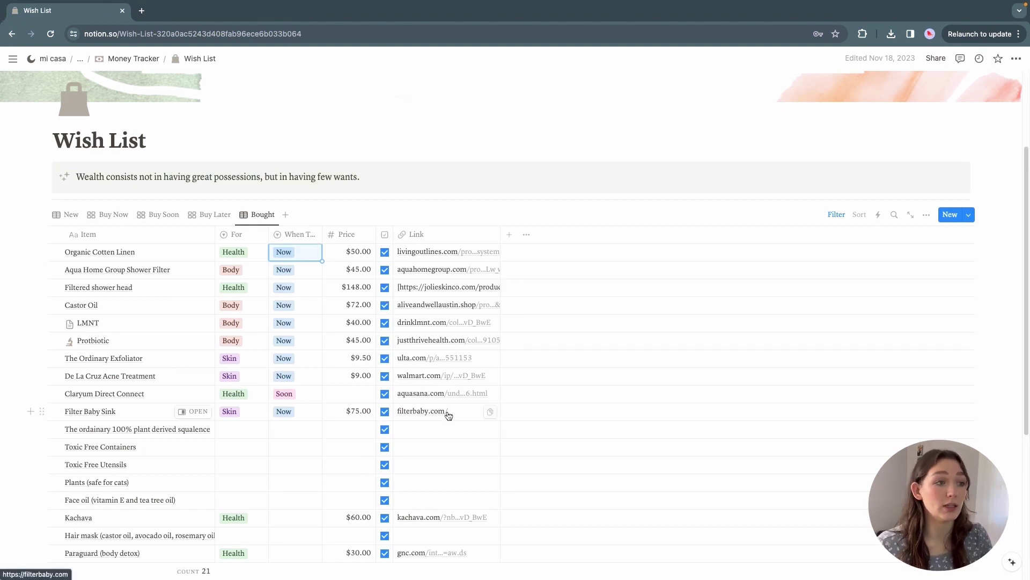
Step: Open the Omega-3 Fish Oil item from the Wish List's Buy Now view and examine its properties and product image
{"action": "left_click", "coordinate": [110, 214]}
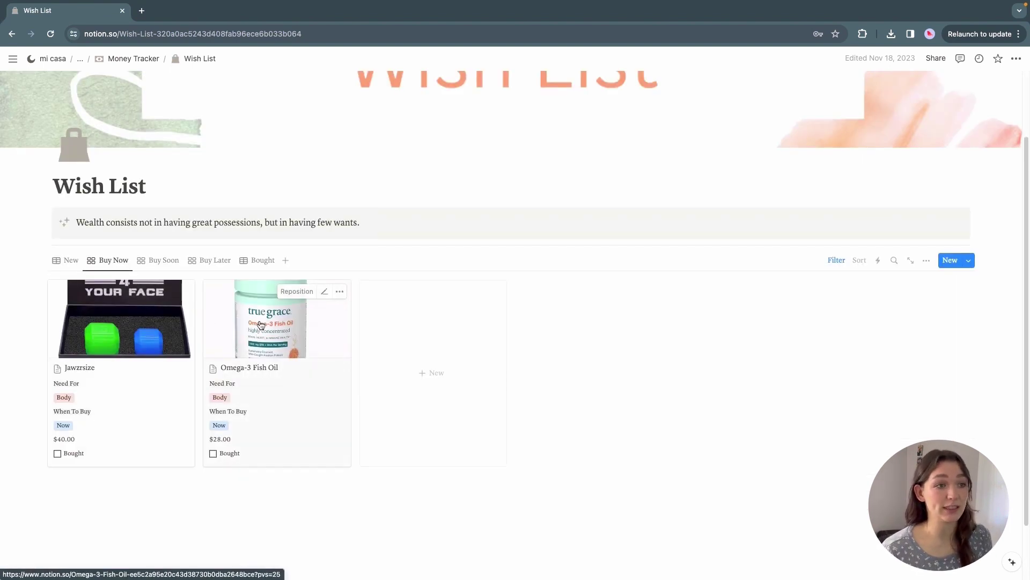
{"action": "left_click", "coordinate": [260, 324]}
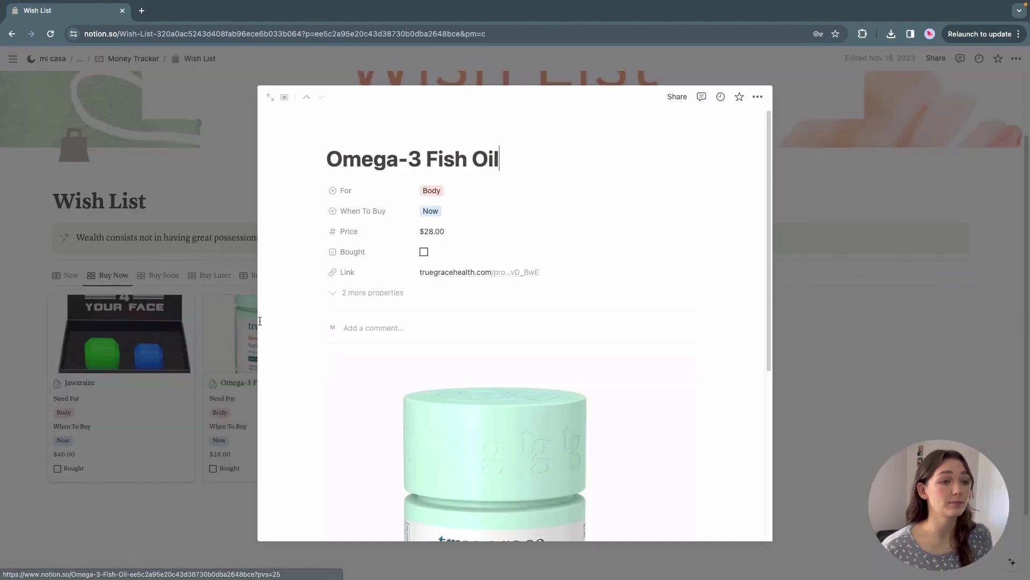
{"action": "scroll", "coordinate": [448, 273], "scroll_direction": "down", "scroll_amount": 5}
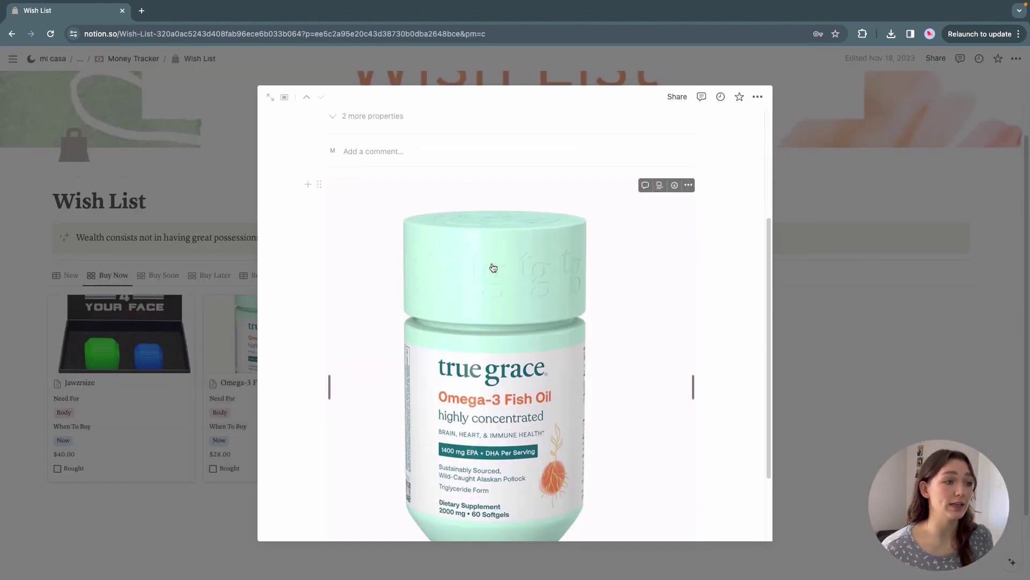
{"action": "left_click", "coordinate": [364, 498]}
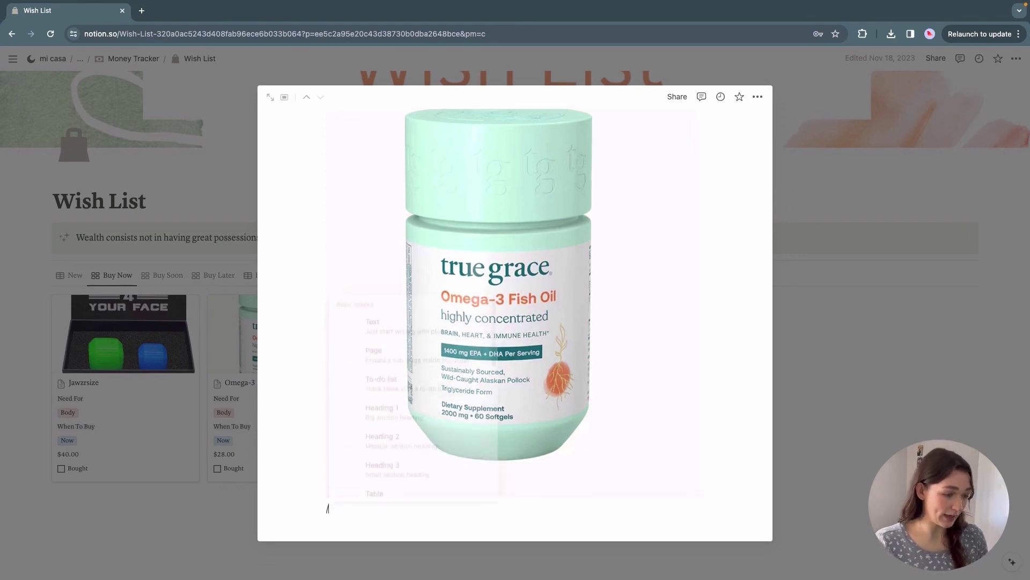
{"action": "type", "text": "/ima"}
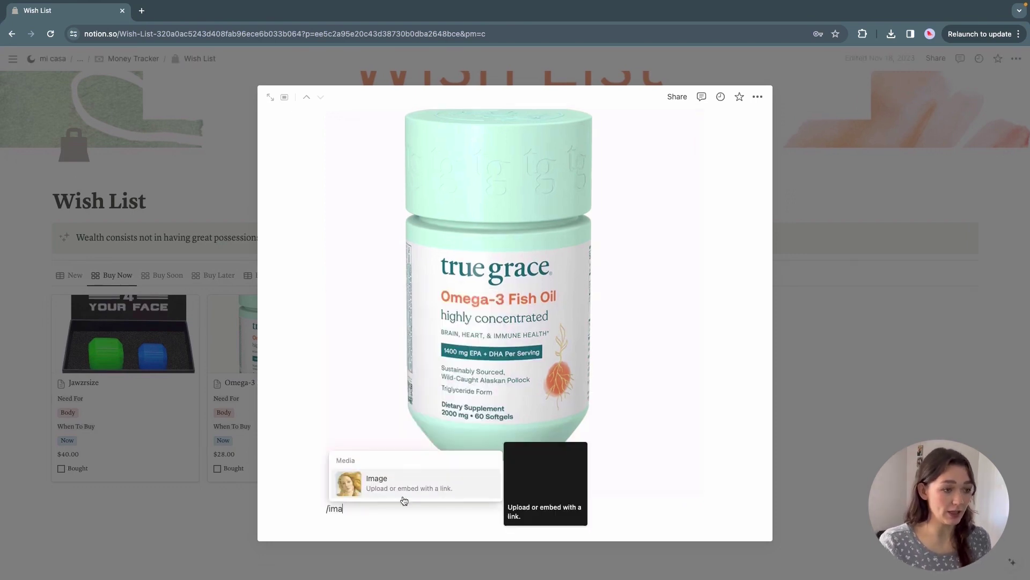
{"action": "left_click", "coordinate": [352, 509]}
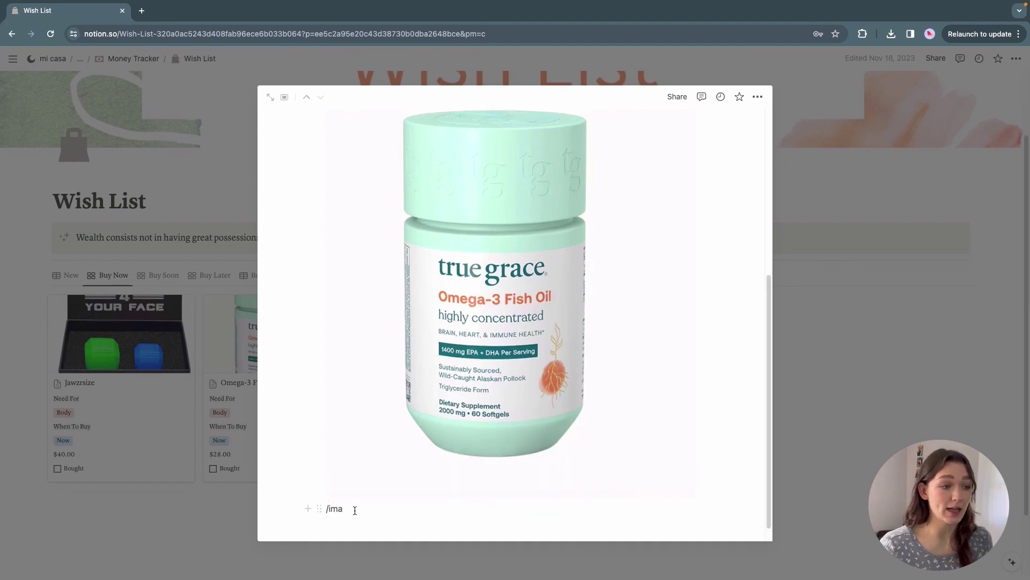
{"action": "left_click_drag", "start_coordinate": [325, 509], "coordinate": [315, 488]}
{"action": "key", "text": "BackSpace"}
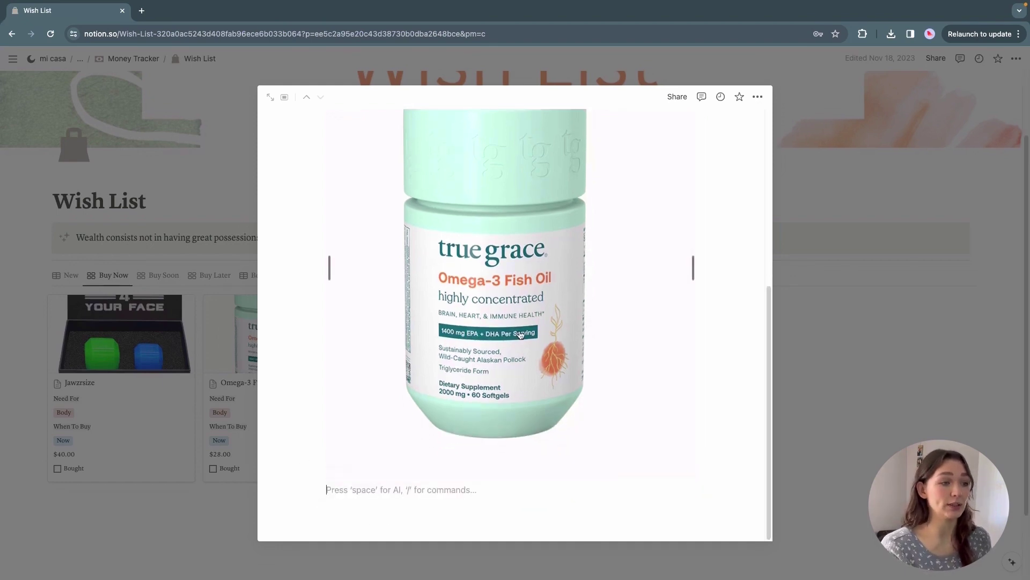
Step: Add a cover to the Omega-3 Fish Oil page and look at the option for uploading a cover image
{"action": "scroll", "coordinate": [520, 336], "scroll_direction": "up", "scroll_amount": 5}
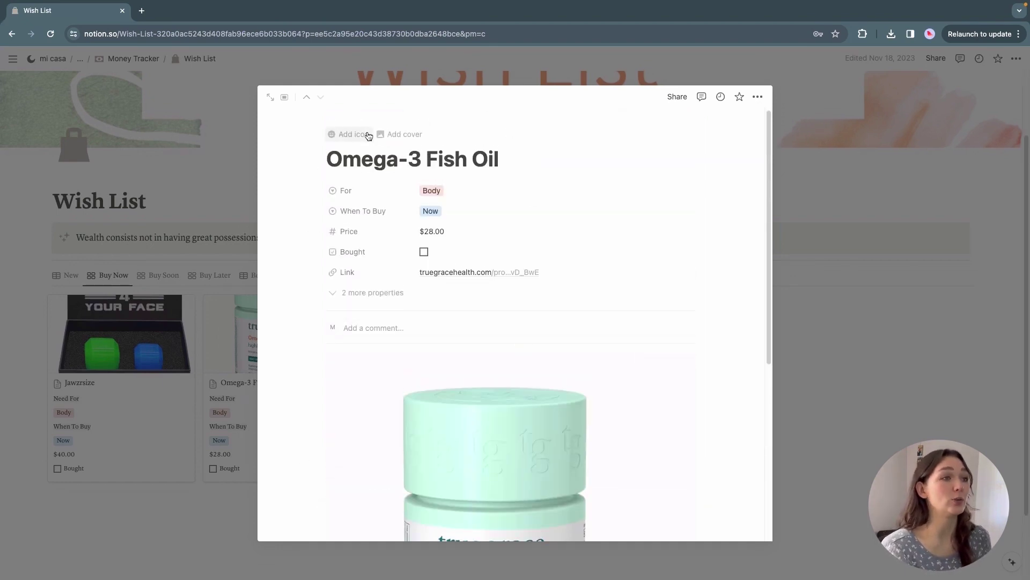
{"action": "left_click", "coordinate": [415, 135]}
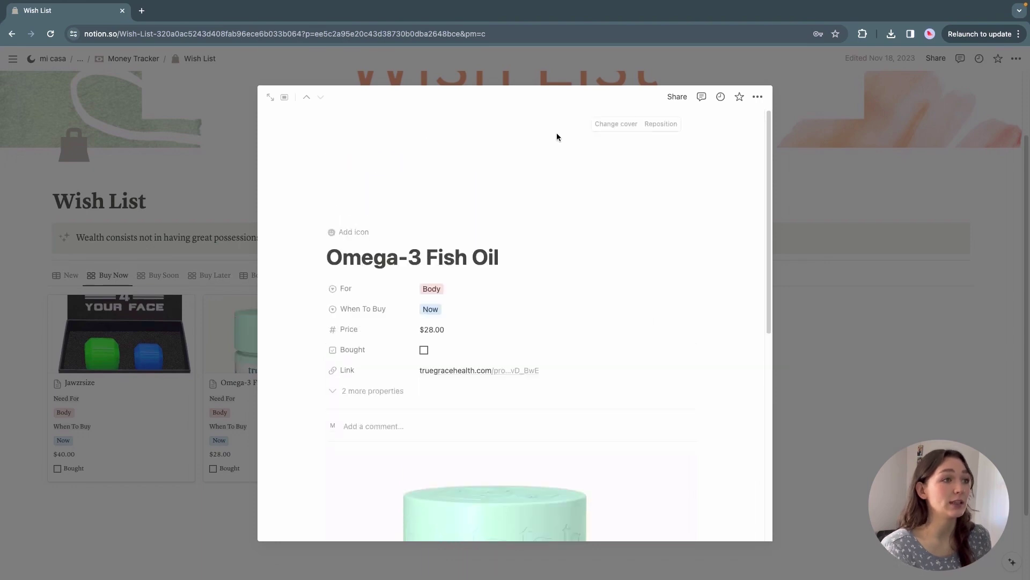
{"action": "left_click", "coordinate": [612, 124]}
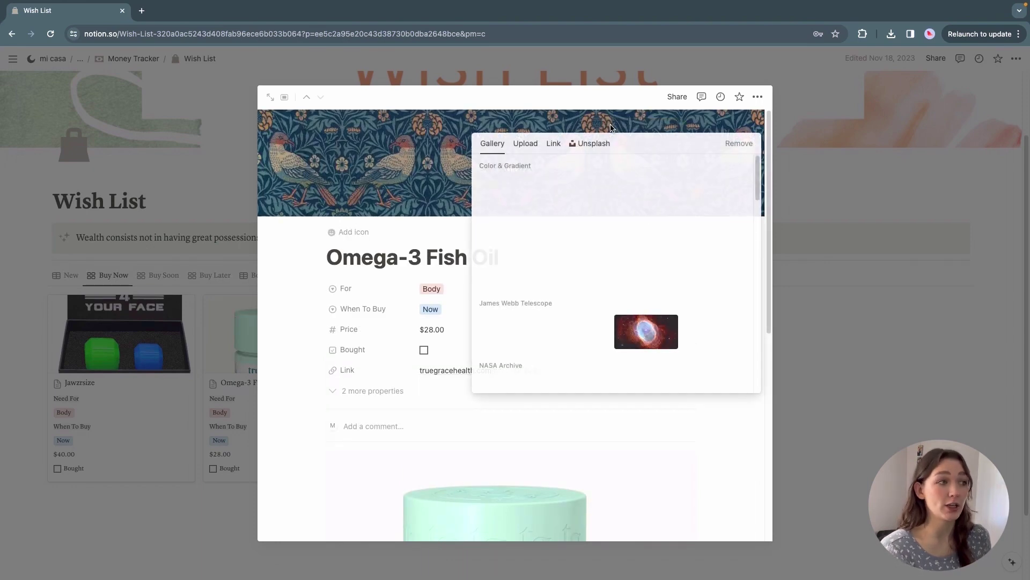
{"action": "left_click", "coordinate": [525, 143]}
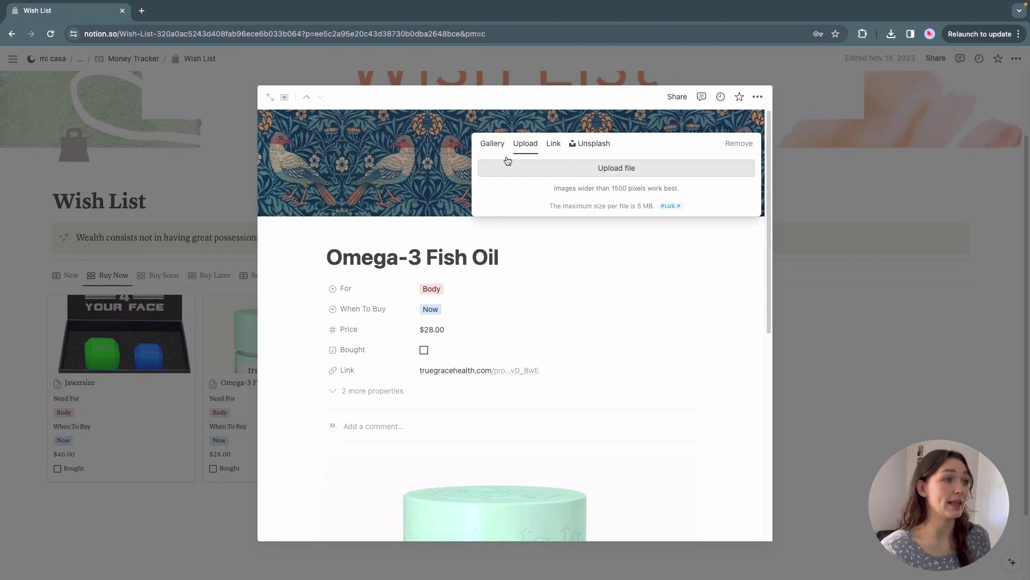
{"action": "left_click", "coordinate": [420, 149]}
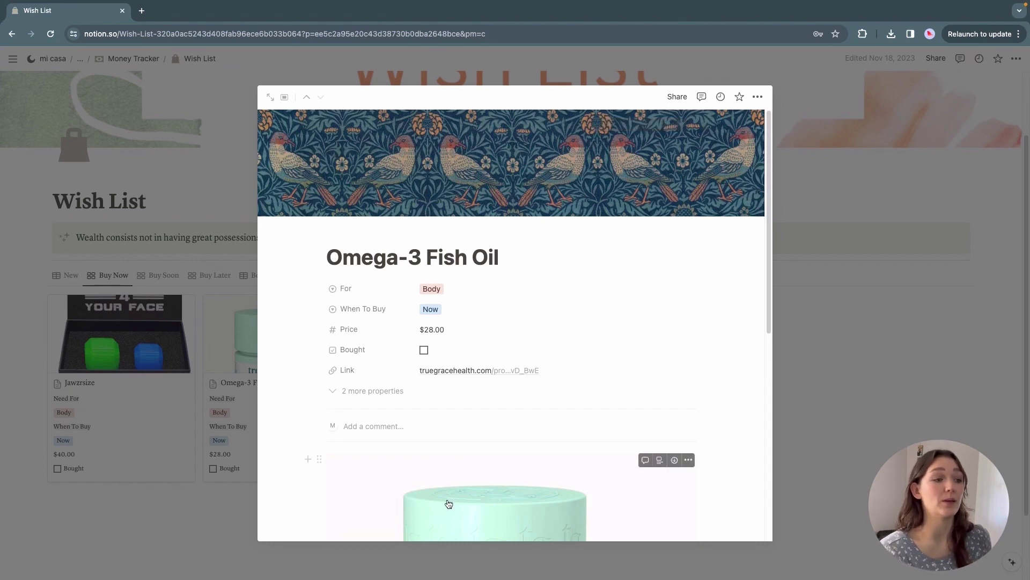
{"action": "mouse_move", "coordinate": [556, 157]}
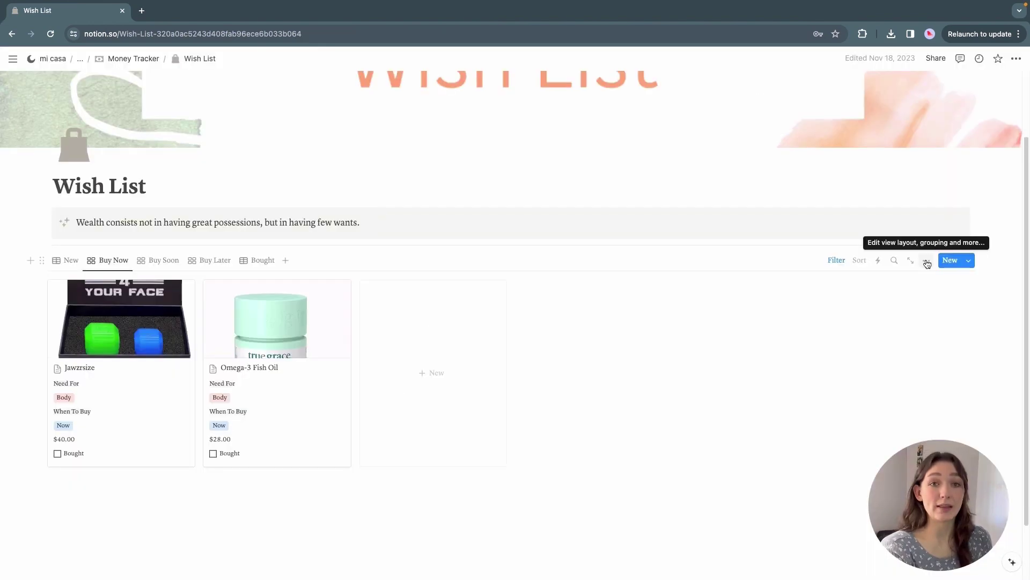
Step: Switch the Buy Now gallery's card preview to Page cover and back to Page content
{"action": "left_click", "coordinate": [927, 262]}
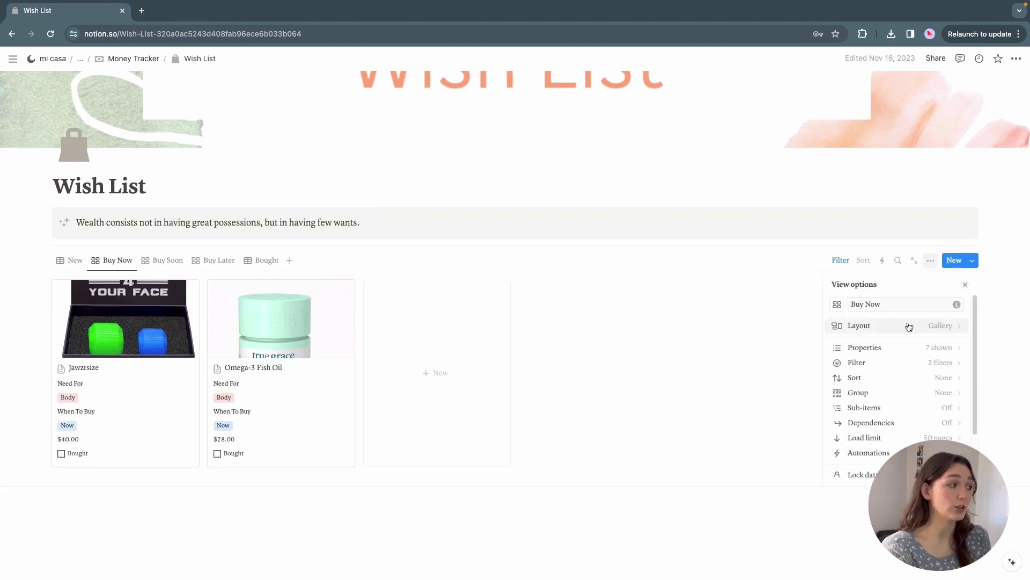
{"action": "left_click", "coordinate": [909, 327]}
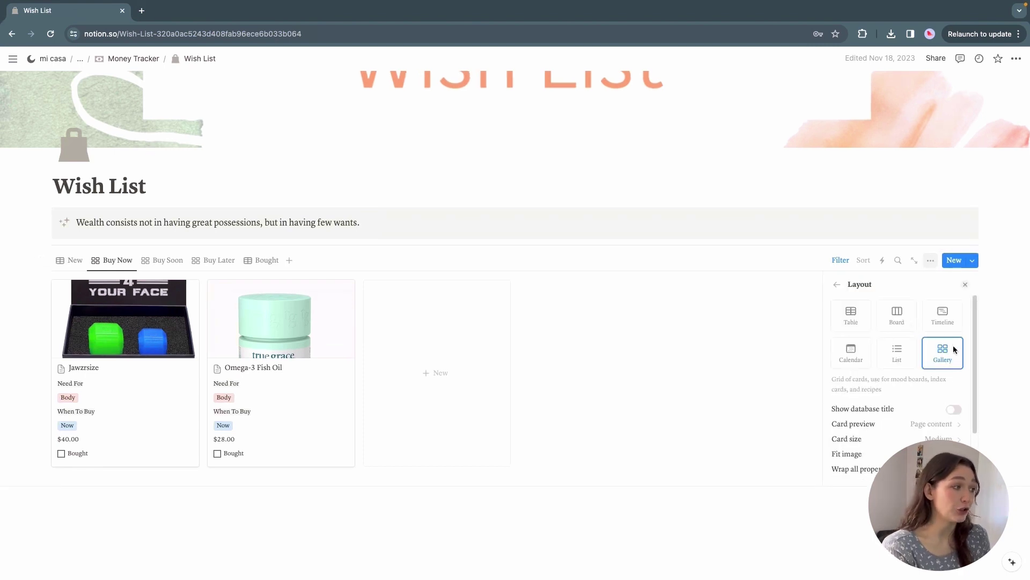
{"action": "scroll", "coordinate": [918, 387], "scroll_direction": "down", "scroll_amount": 1}
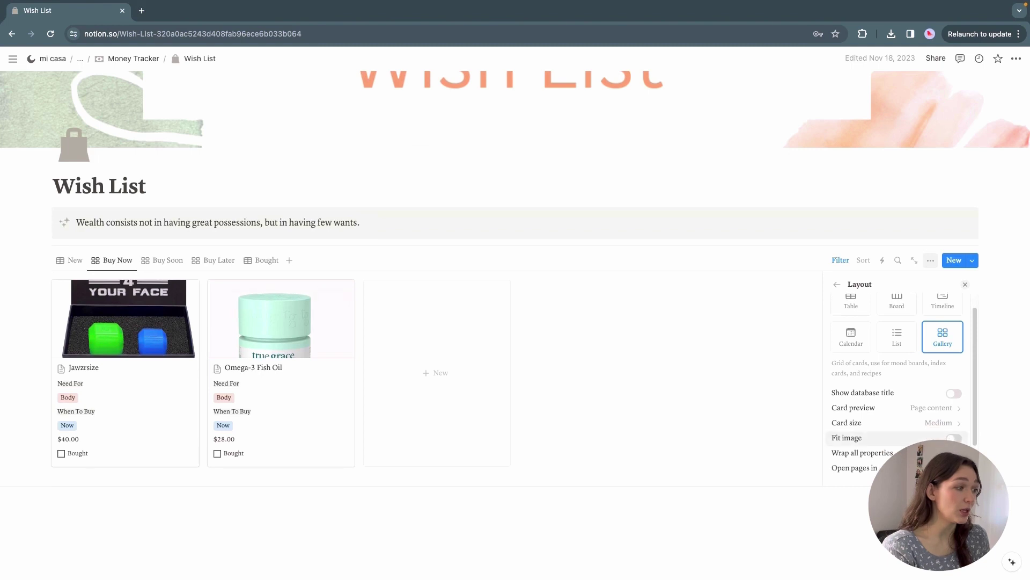
{"action": "left_click", "coordinate": [902, 412]}
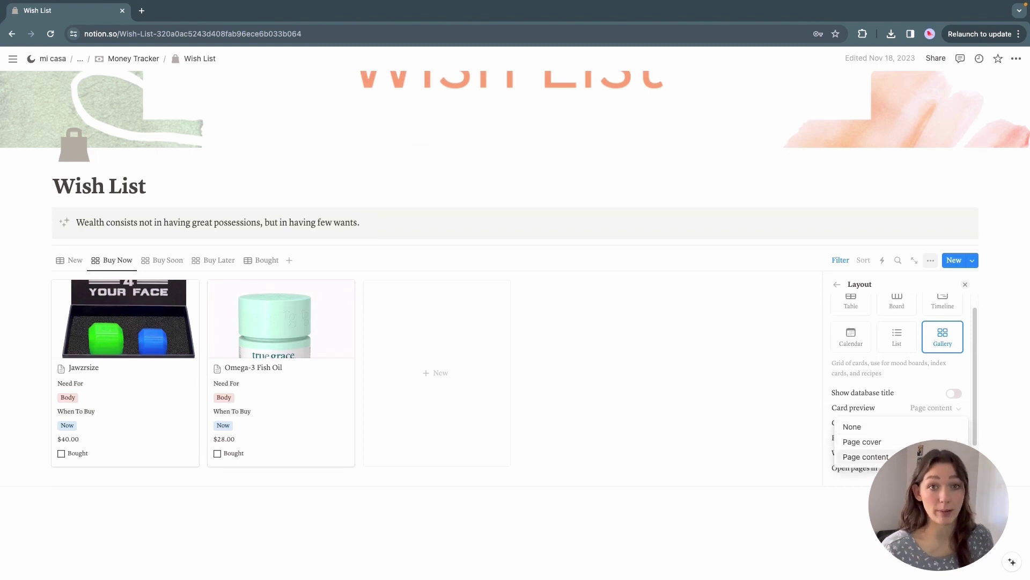
{"action": "left_click", "coordinate": [895, 446]}
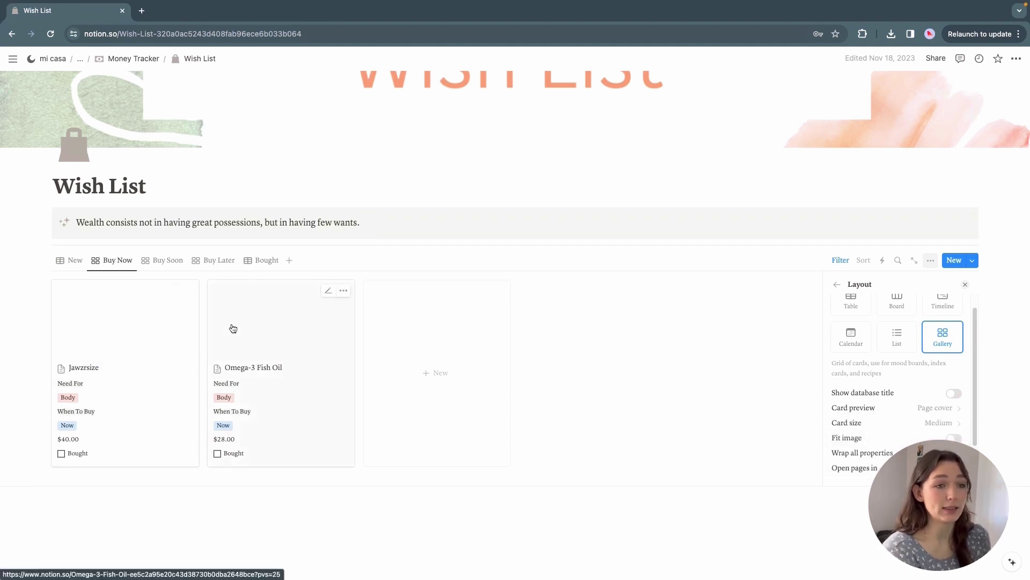
{"action": "left_click", "coordinate": [949, 412]}
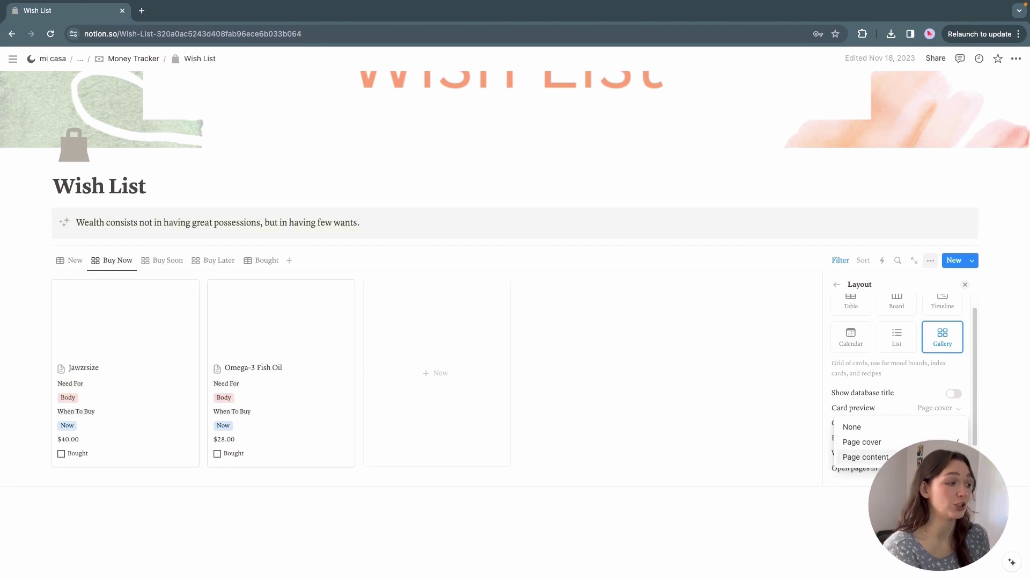
{"action": "left_click", "coordinate": [866, 457]}
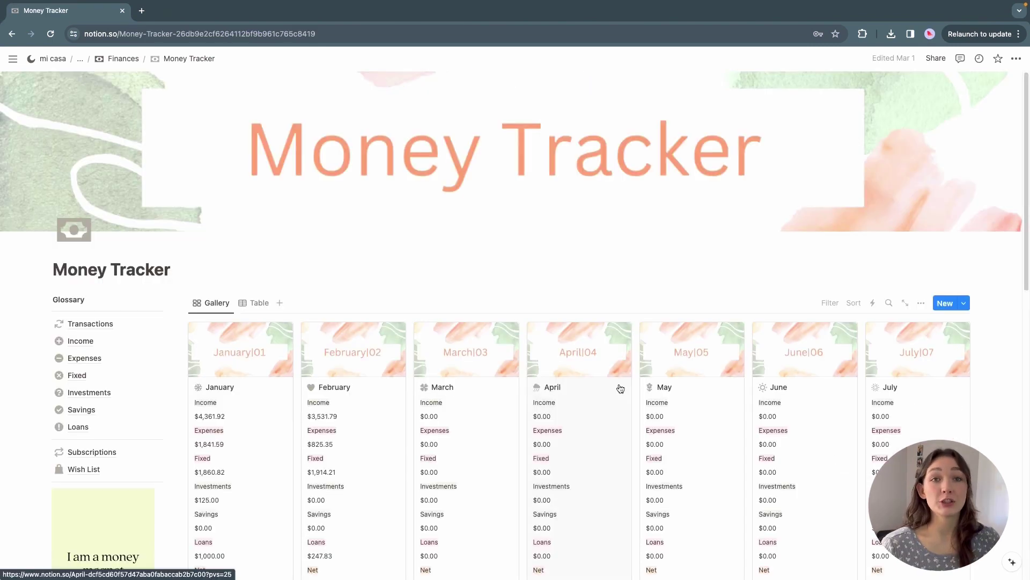